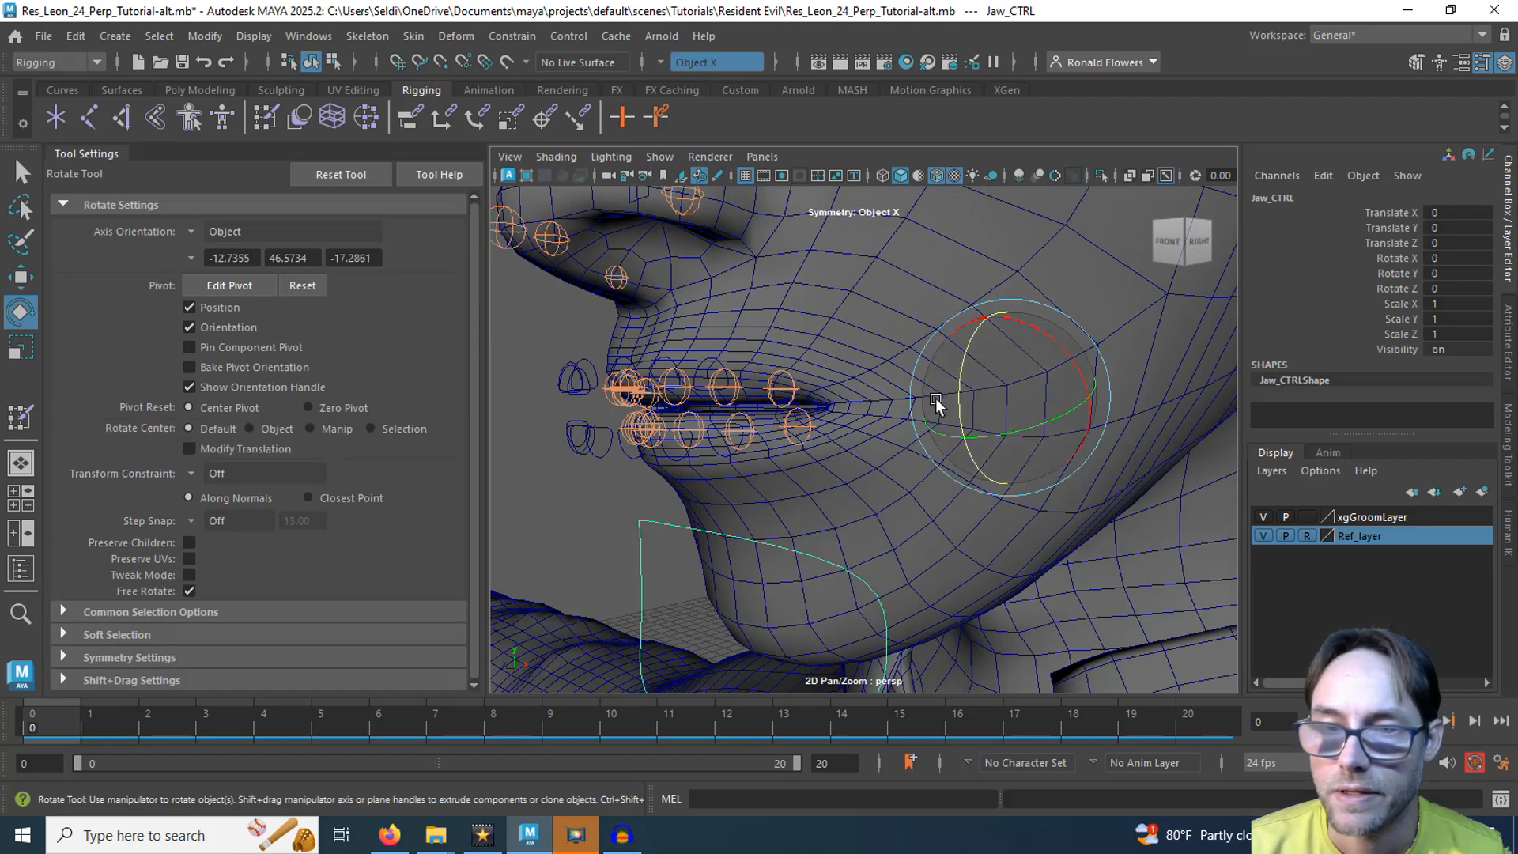
Step: Try rotating the jaw control about Z and moving the lower lip controls, undoing both tests and clearing the selection
mouse_move(936, 397)
mouse_down()
mouse_move(951, 375)
mouse_move(934, 398)
mouse_up()
key(ctrl+z)
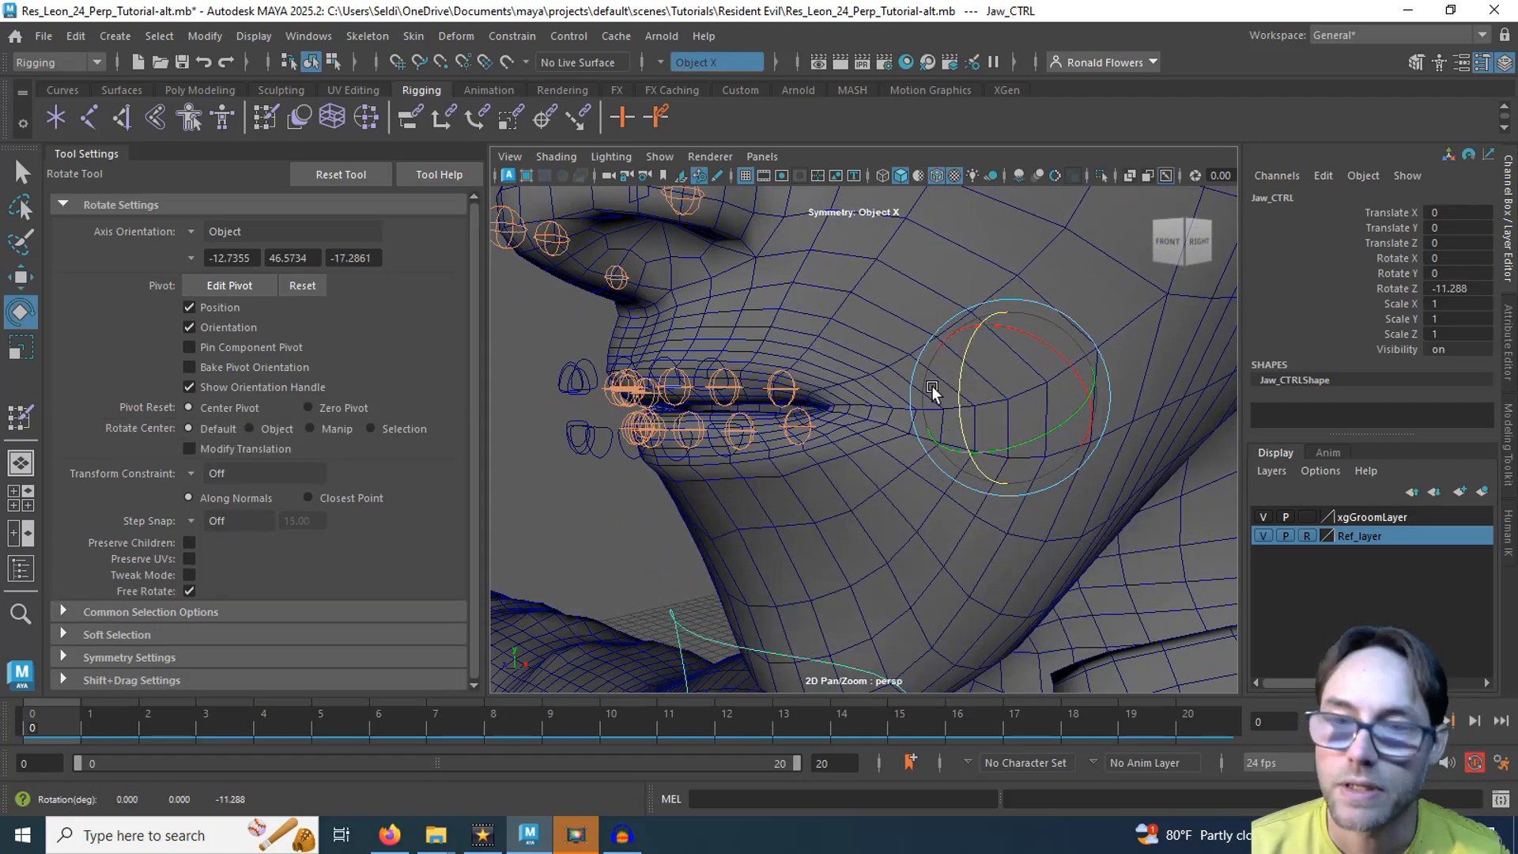
alt+drag(780, 510, 942, 498)
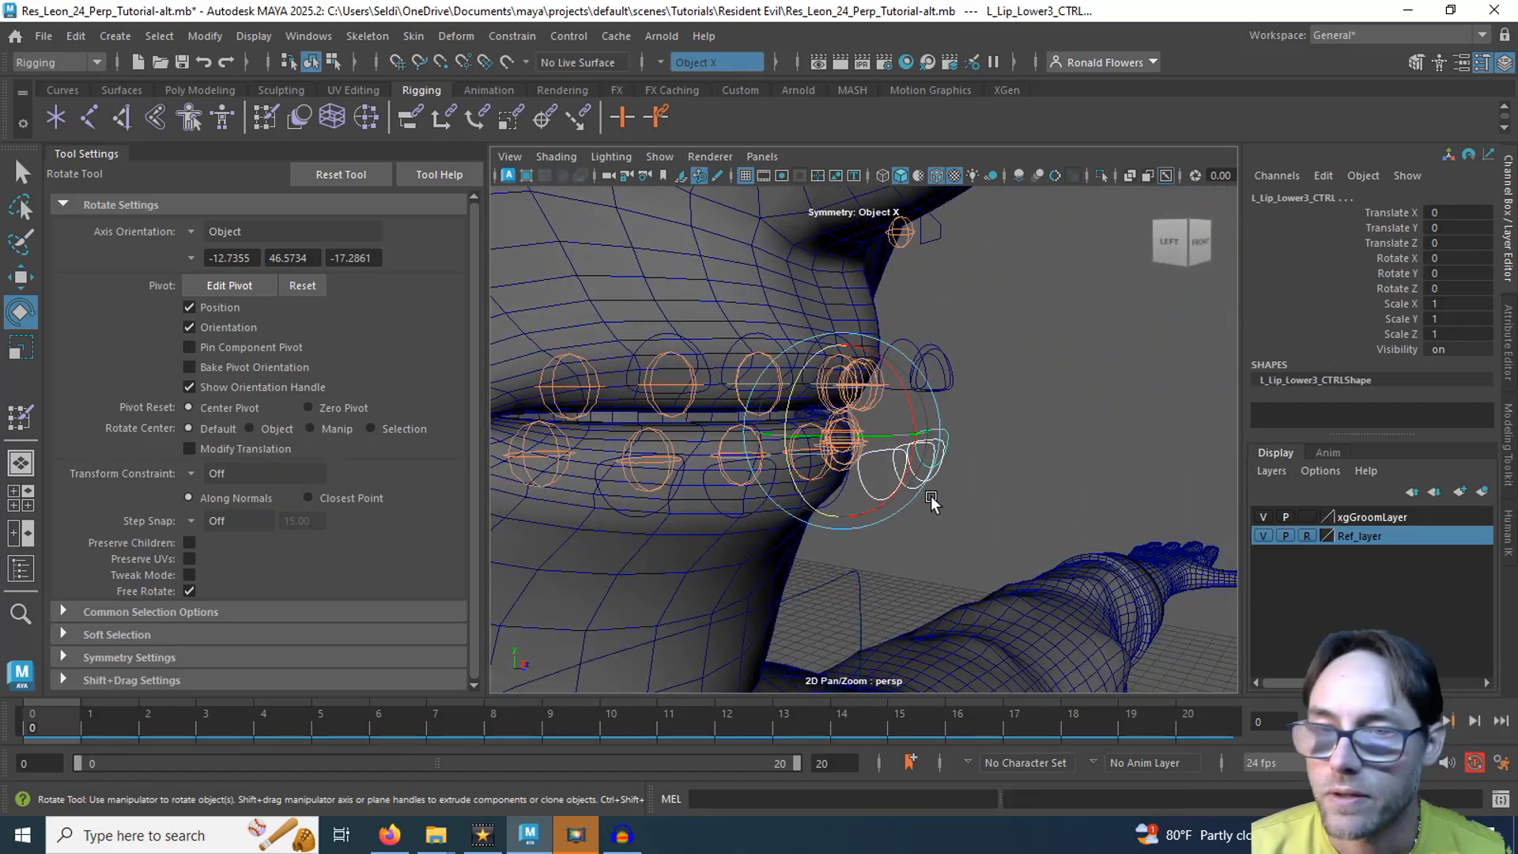
key(w)
drag(853, 353, 1057, 481)
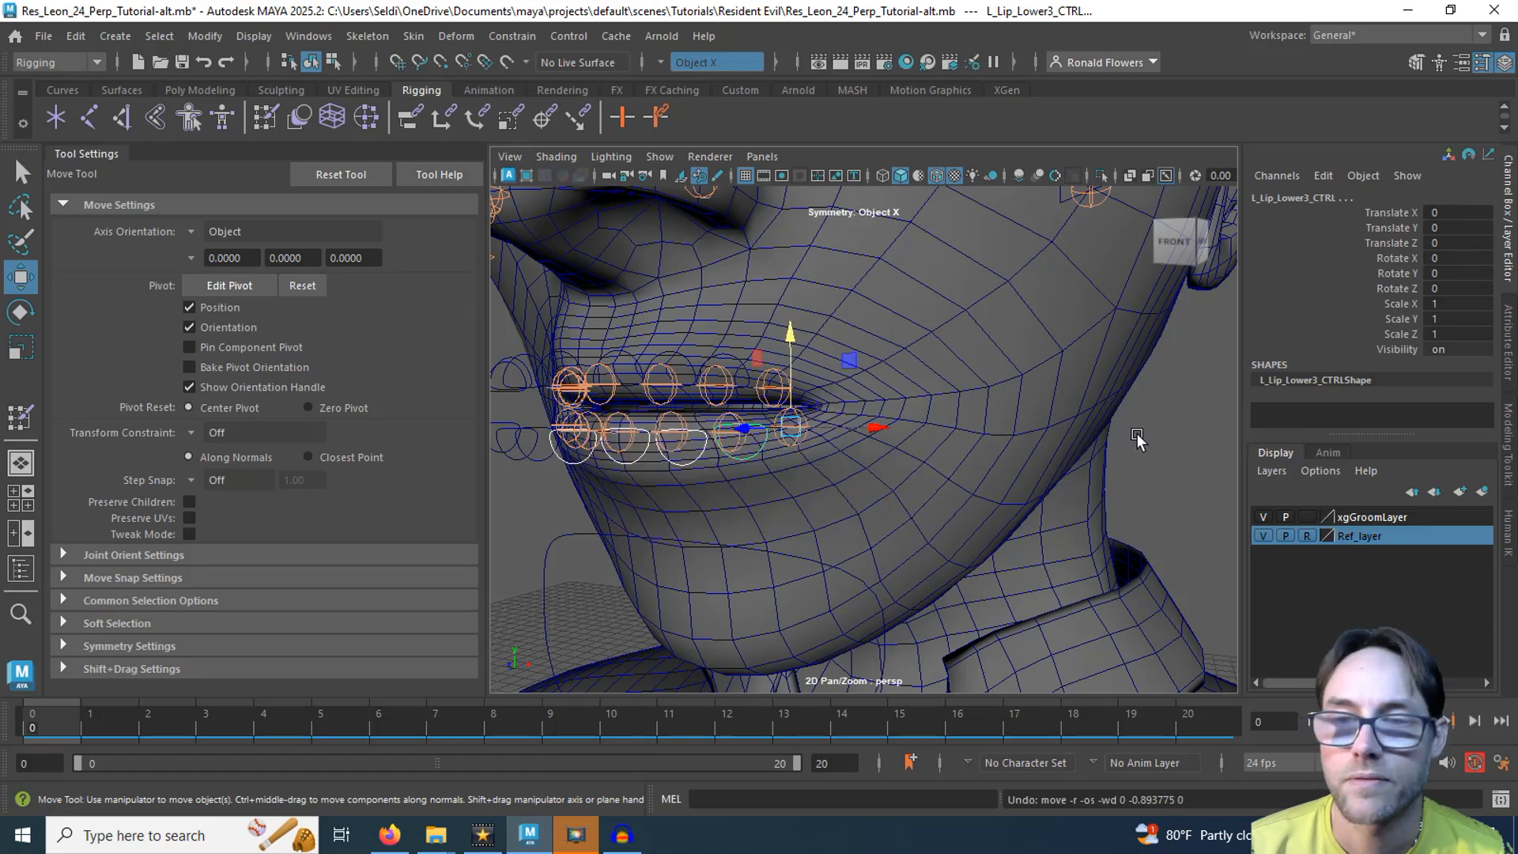
click(1110, 482)
scroll(1109, 483, down, 3)
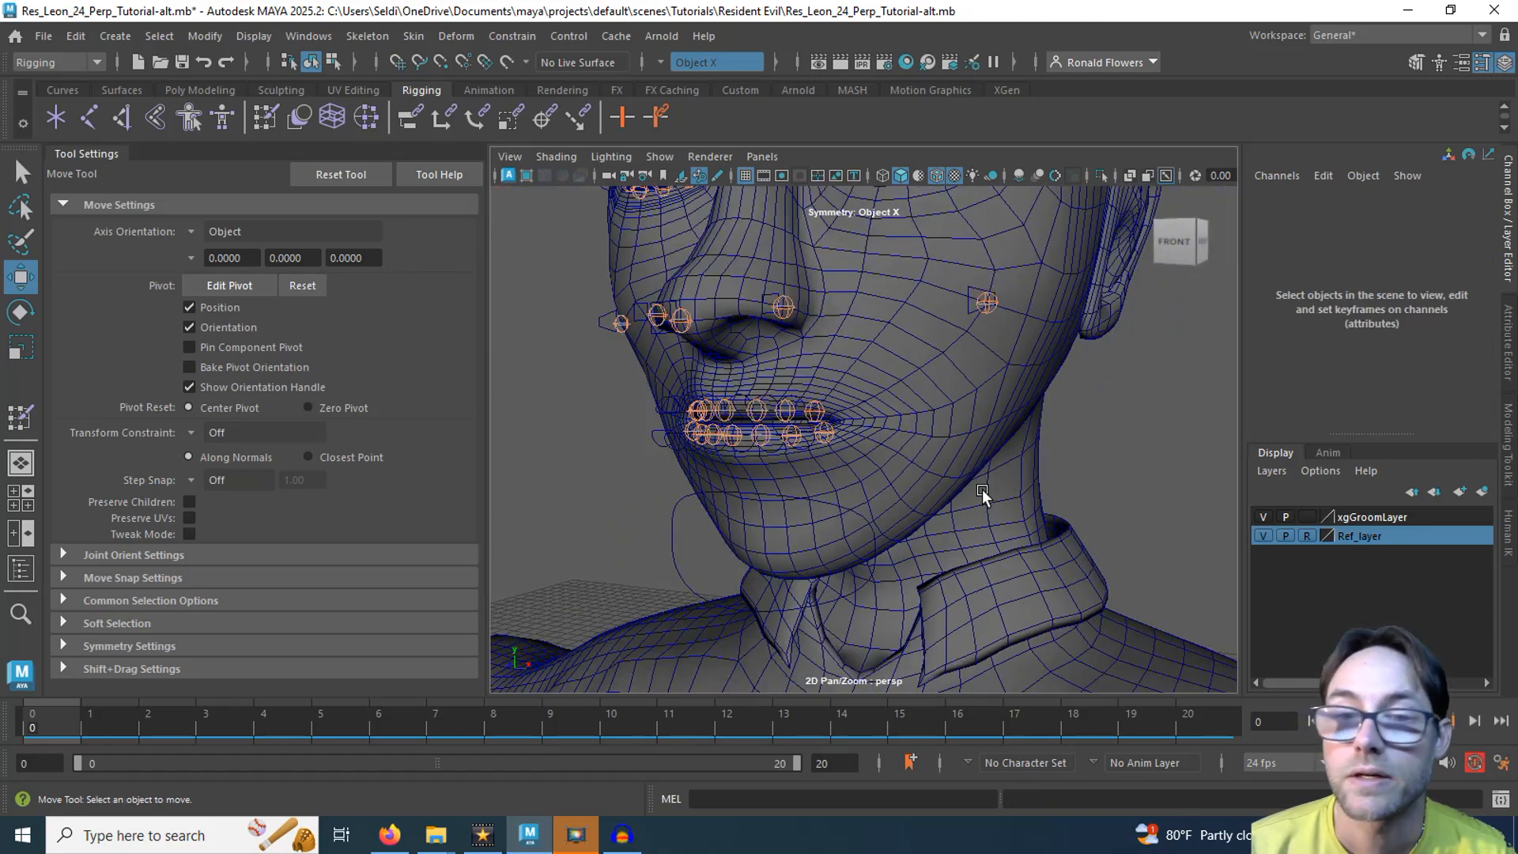
alt+middle_drag(1033, 432, 959, 526)
alt+drag(822, 539, 881, 527)
alt+middle_drag(758, 494, 879, 518)
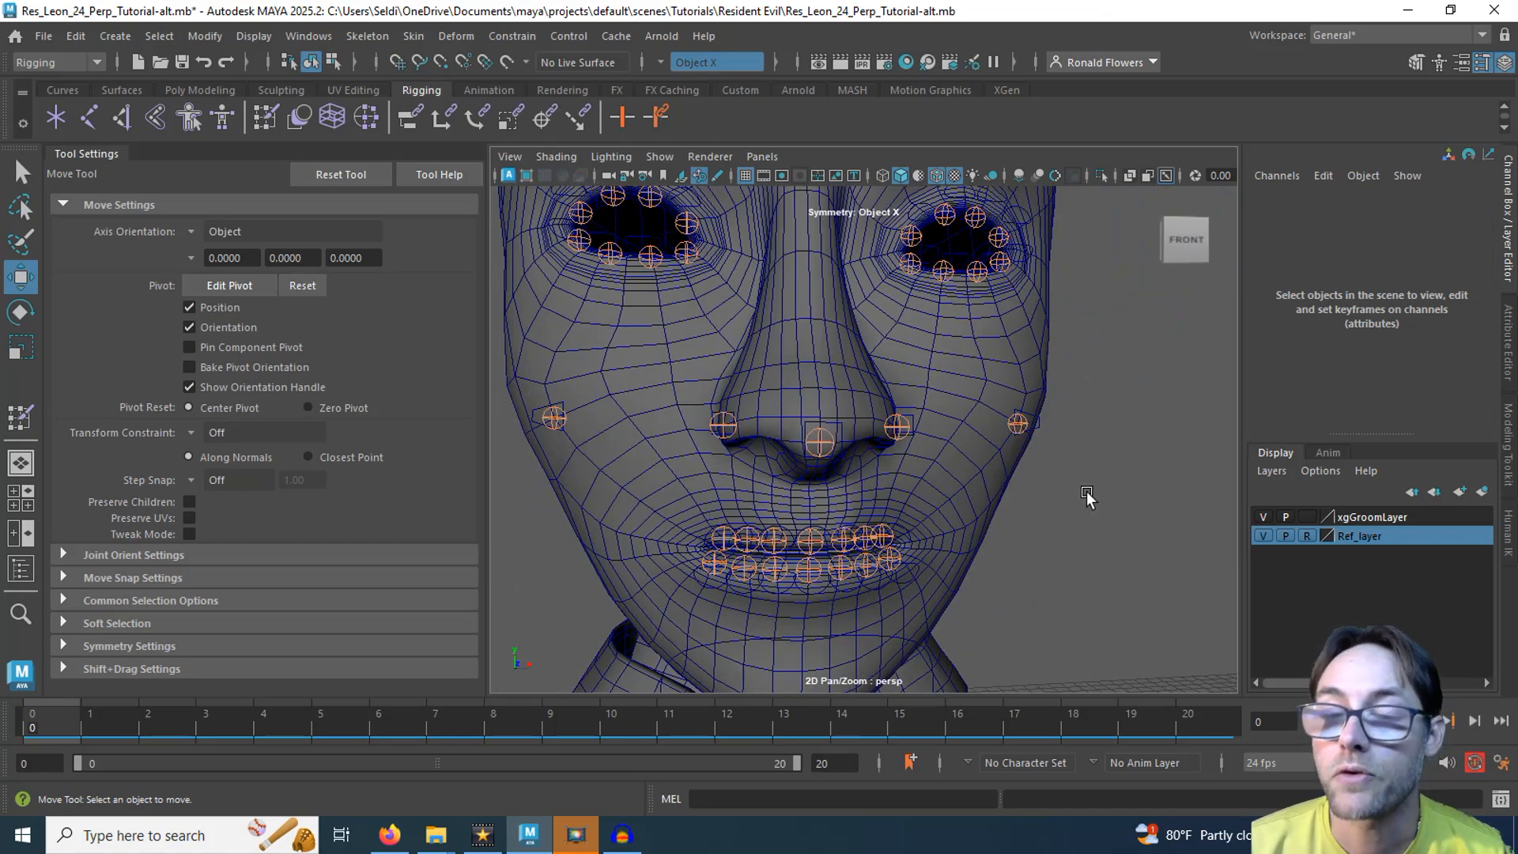
scroll(1089, 498, down, 5)
alt+drag(1068, 491, 1025, 466)
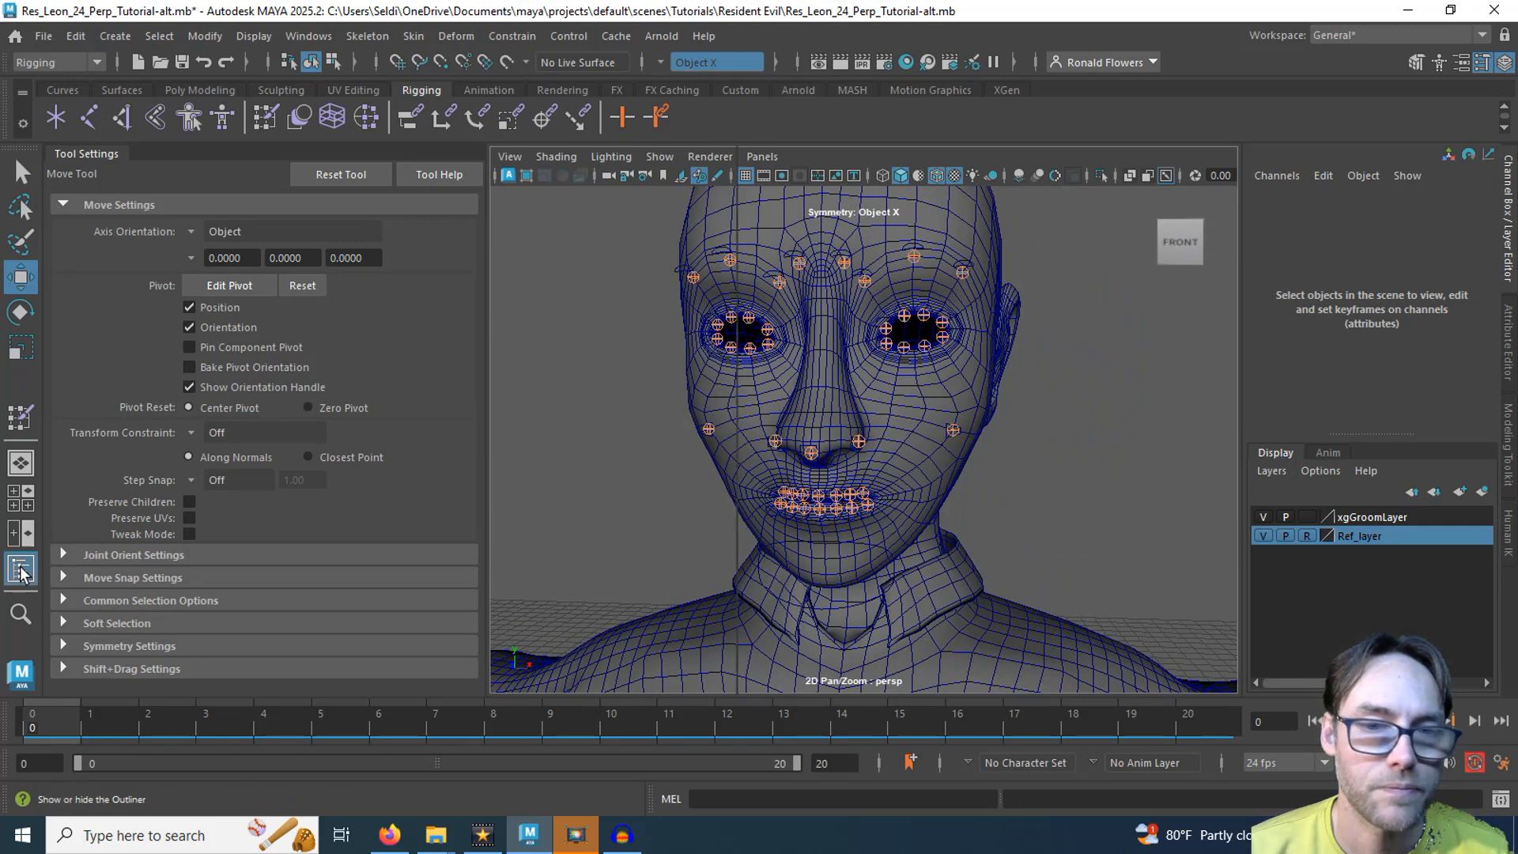
Step: Show the Outliner and hide the Tool Settings
click(22, 571)
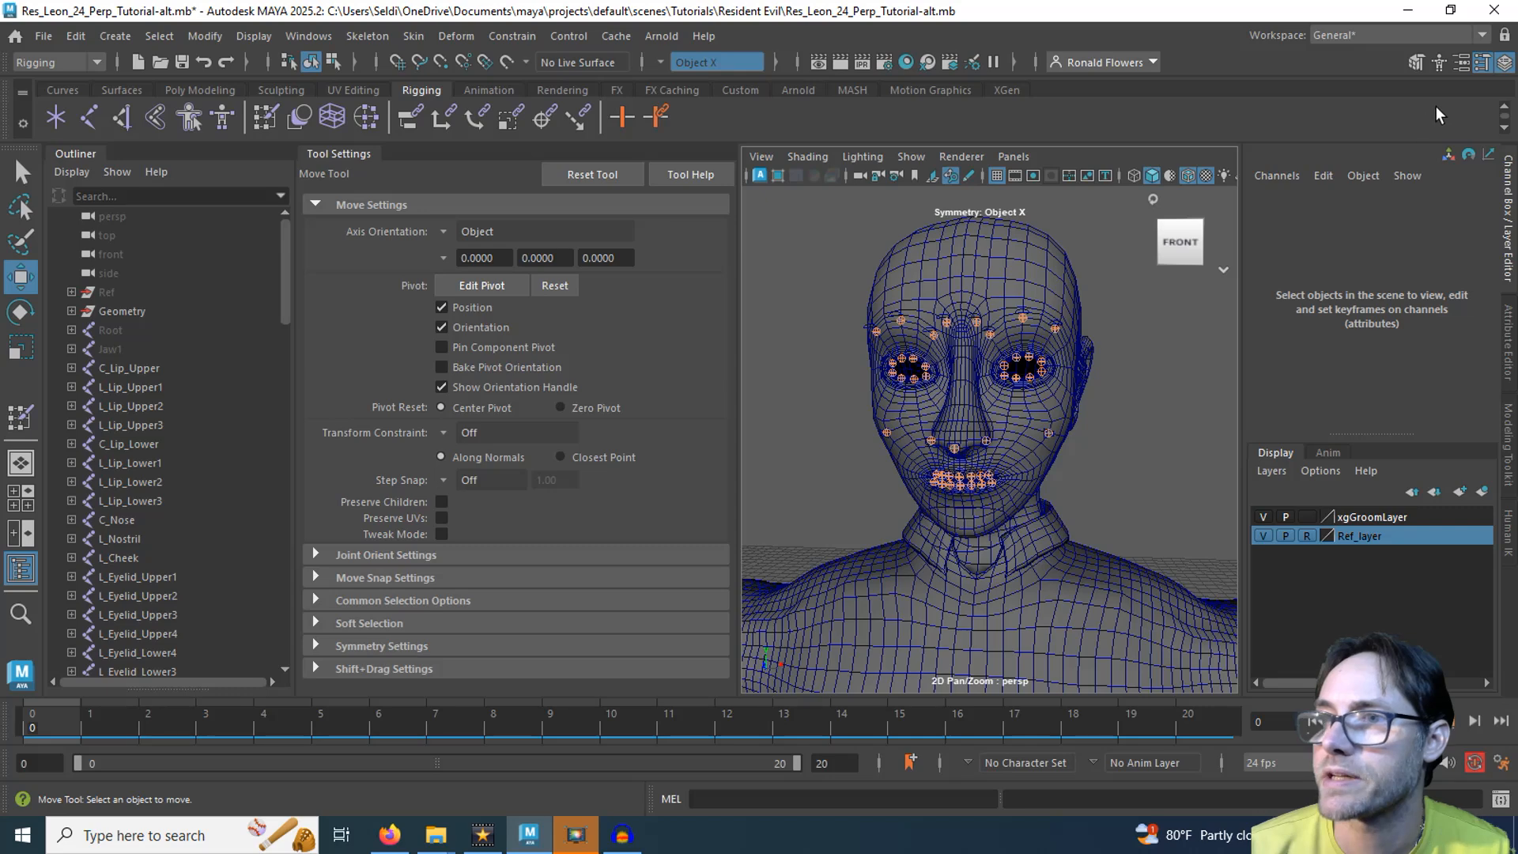
click(1483, 63)
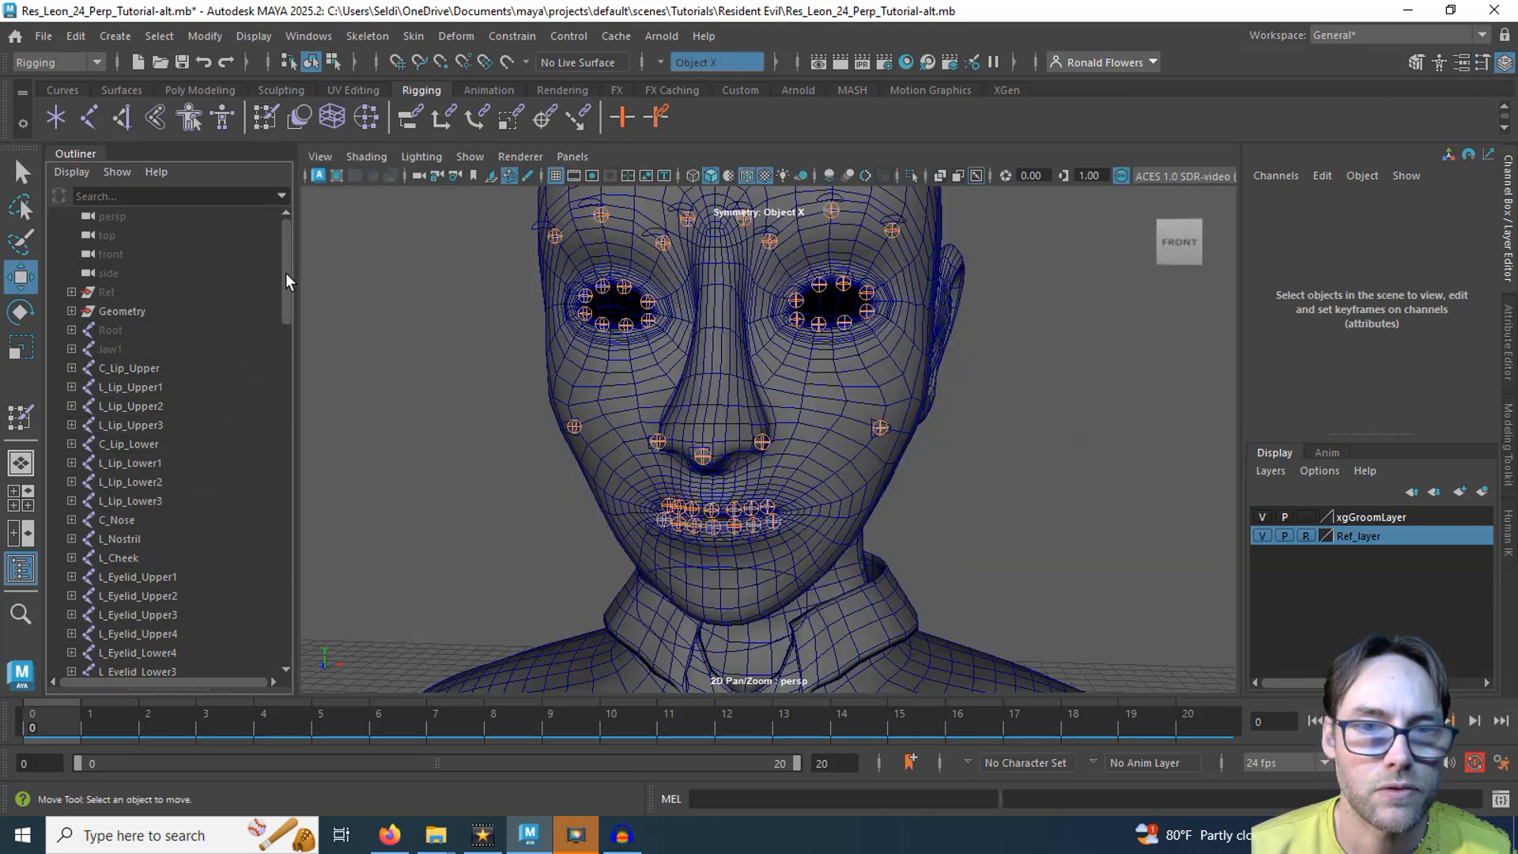
Step: Group all the face control curves, from L_Lip_Upper3_CTRL through R_Eyebrow4_CTRL, together with Jaw_CTRL_Offset_Group
drag(285, 277, 259, 624)
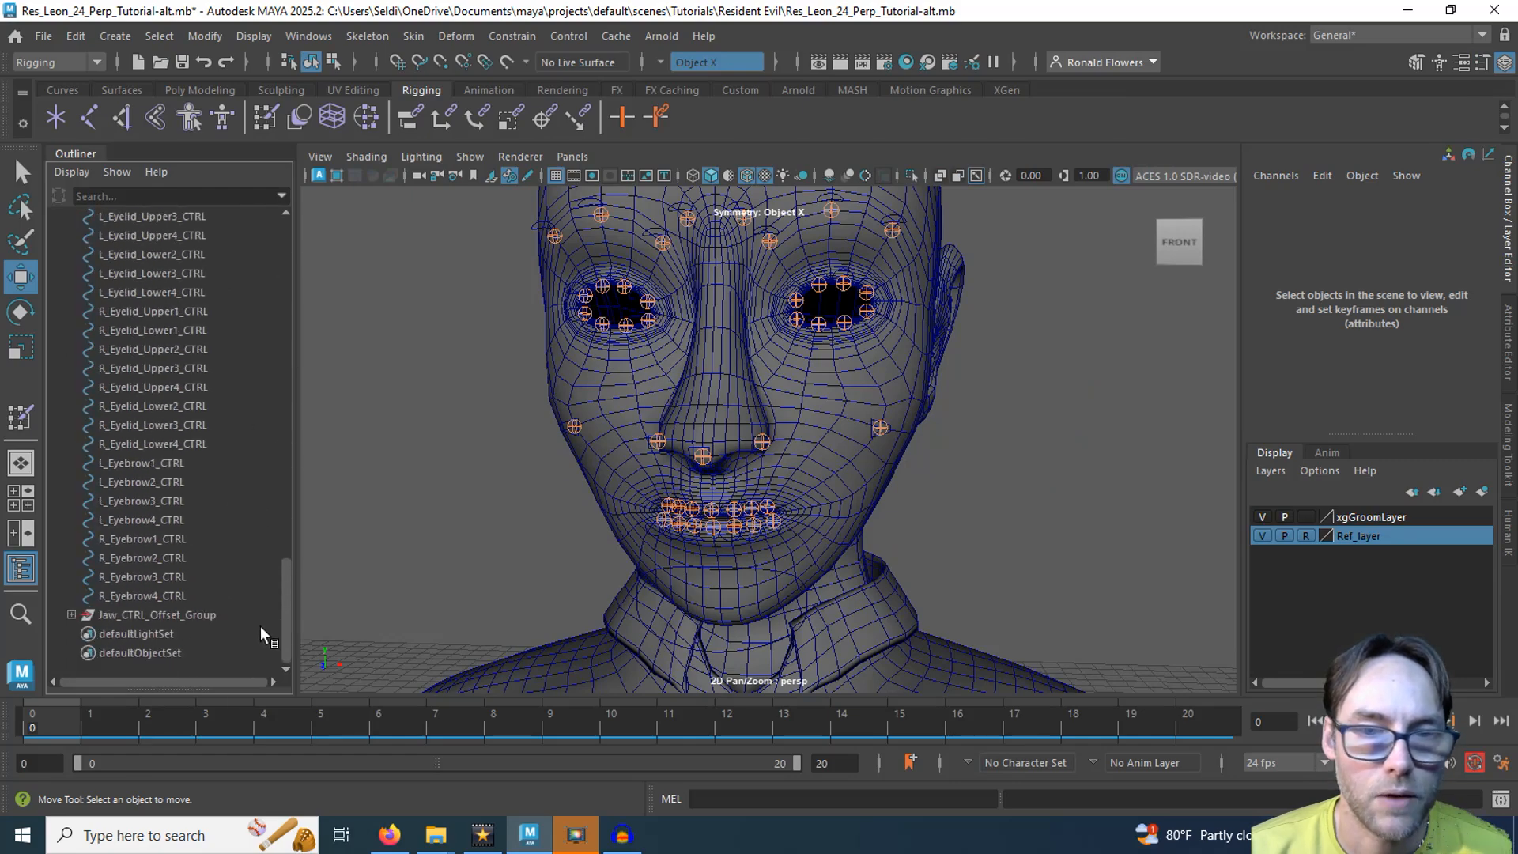
alt+drag(667, 534, 715, 547)
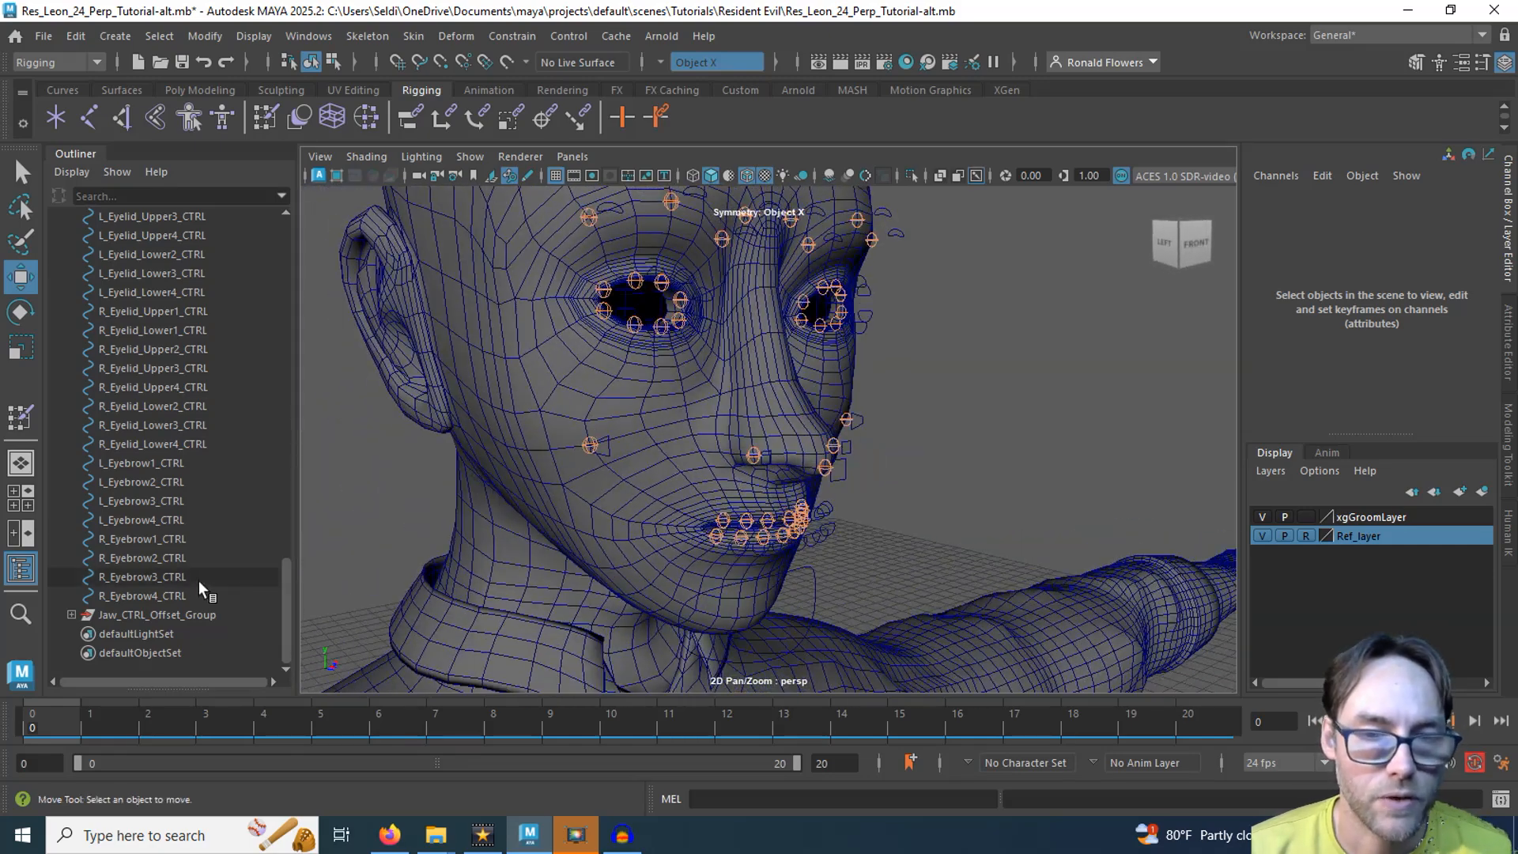
click(160, 596)
drag(286, 586, 300, 437)
shift+click(177, 445)
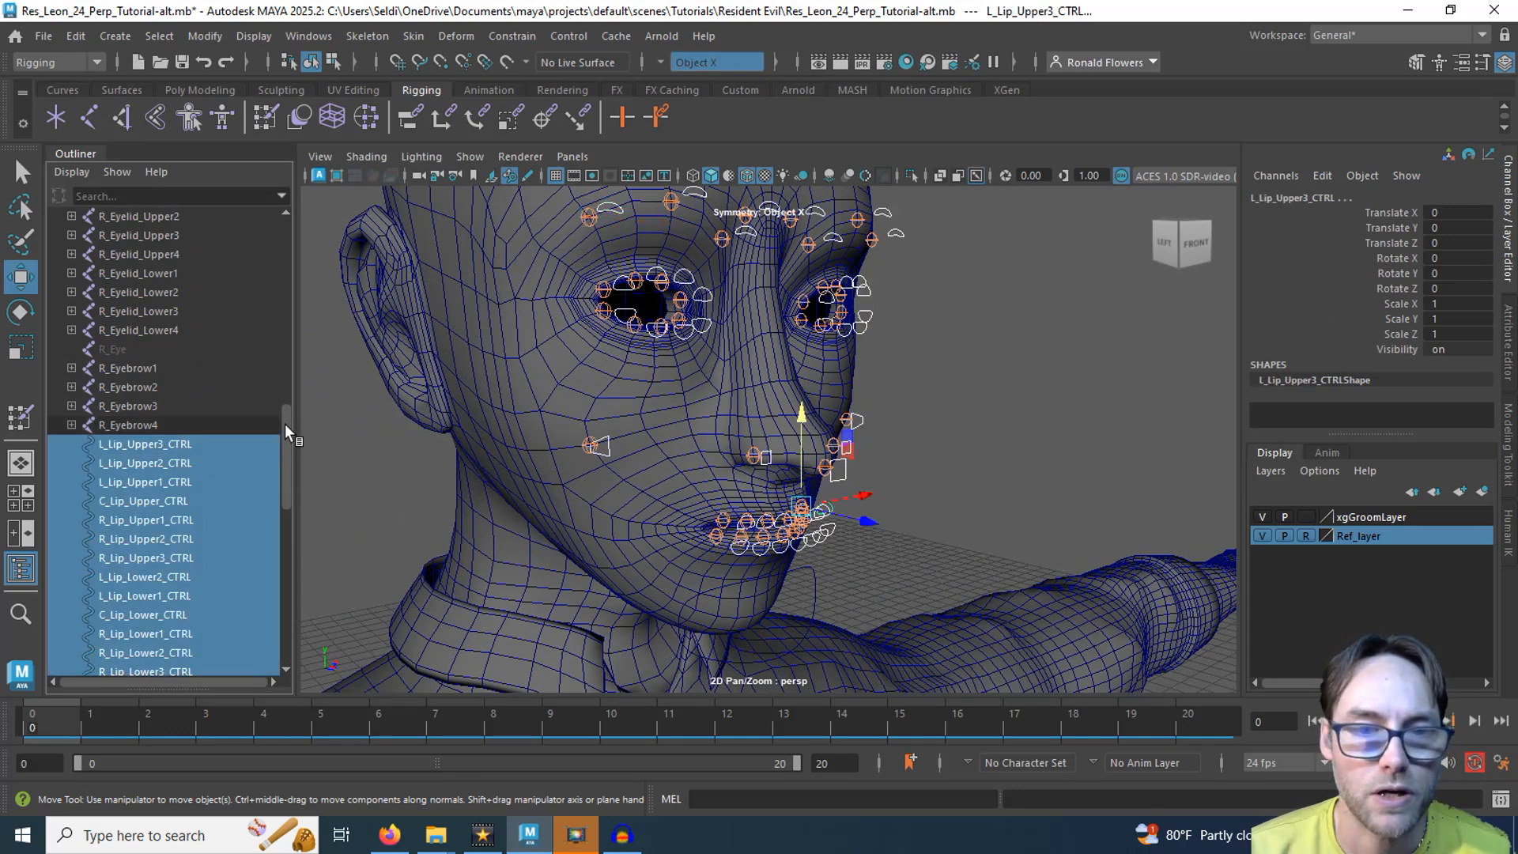
drag(284, 424, 278, 596)
shift+click(174, 614)
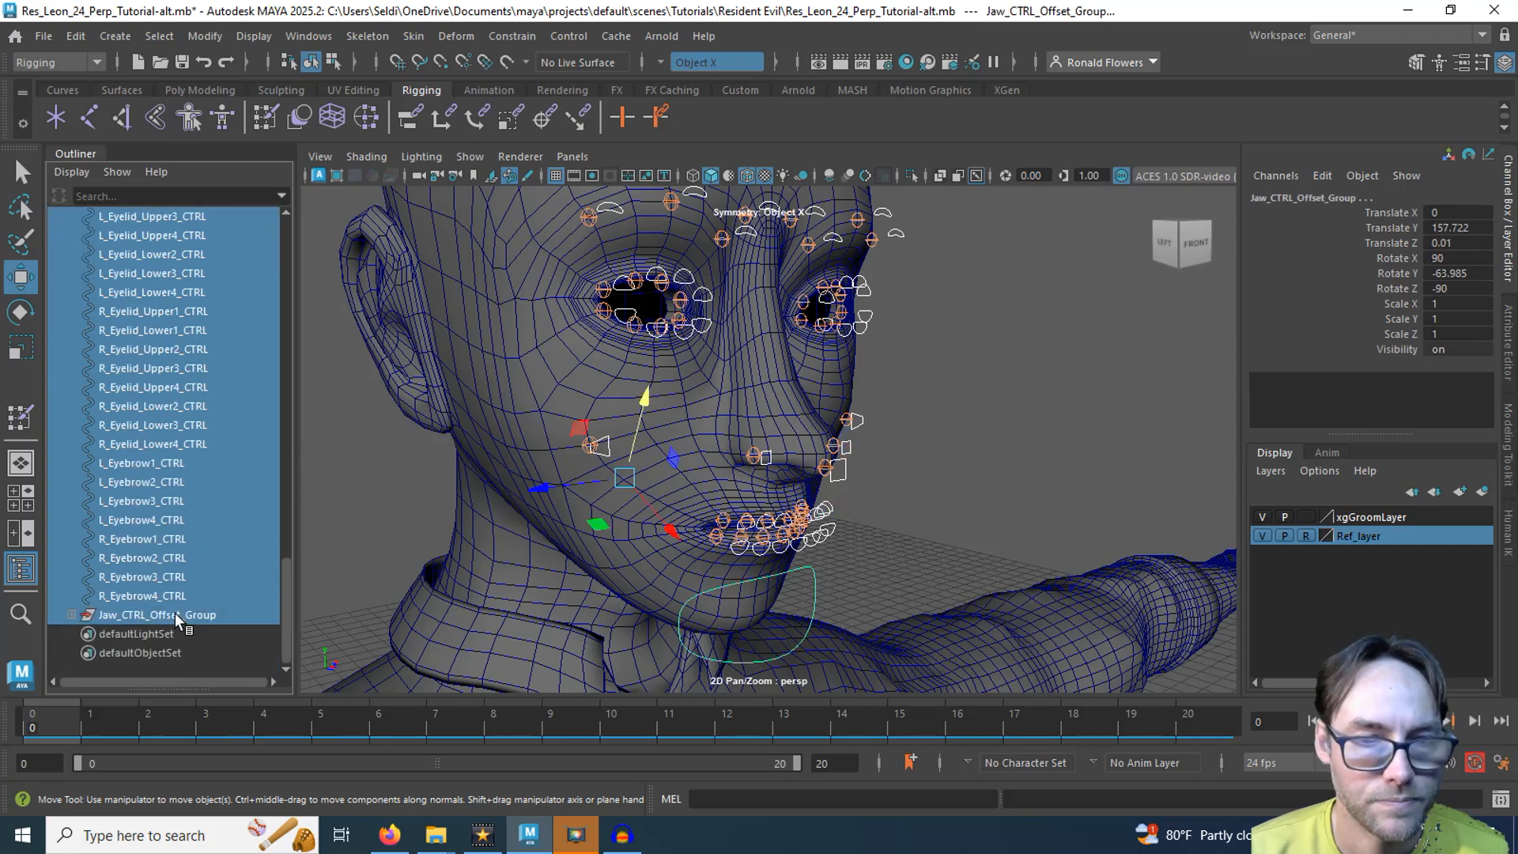
click(71, 614)
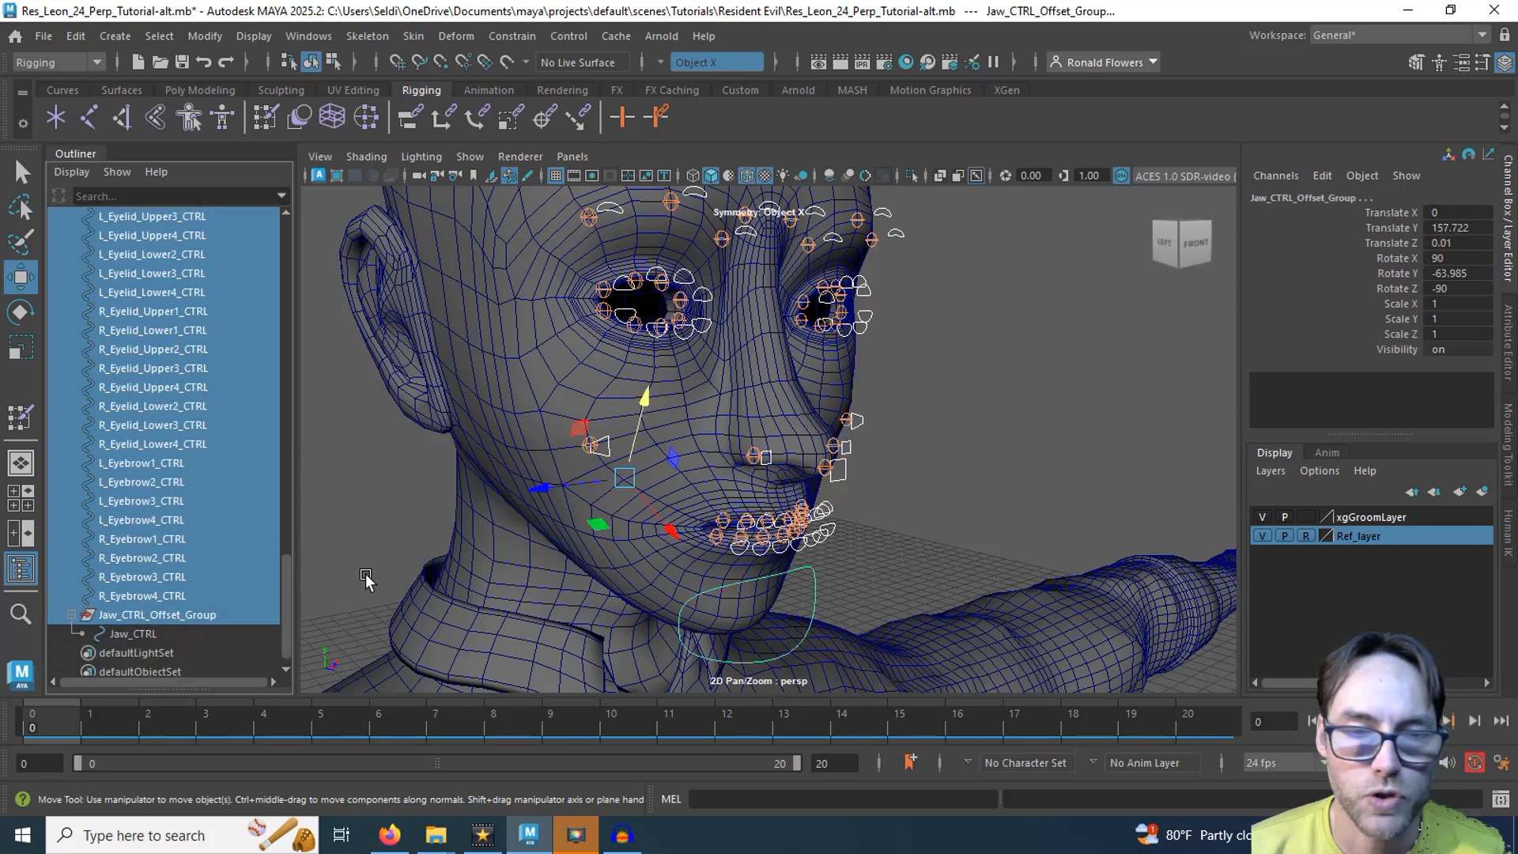
key(ctrl+g)
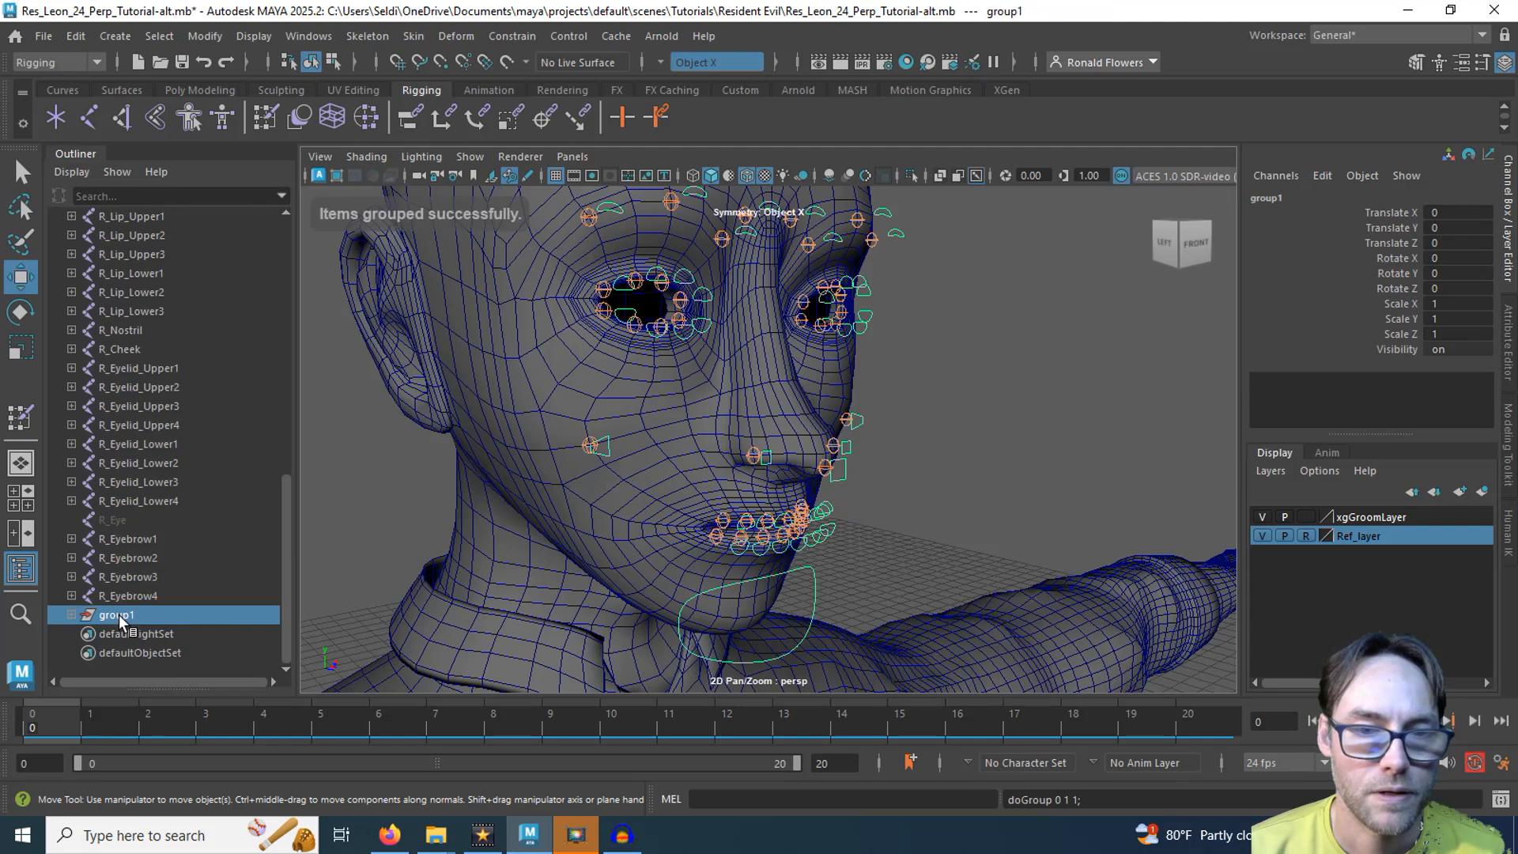
Step: Rename the new group as Face_Controls
double_click(118, 614)
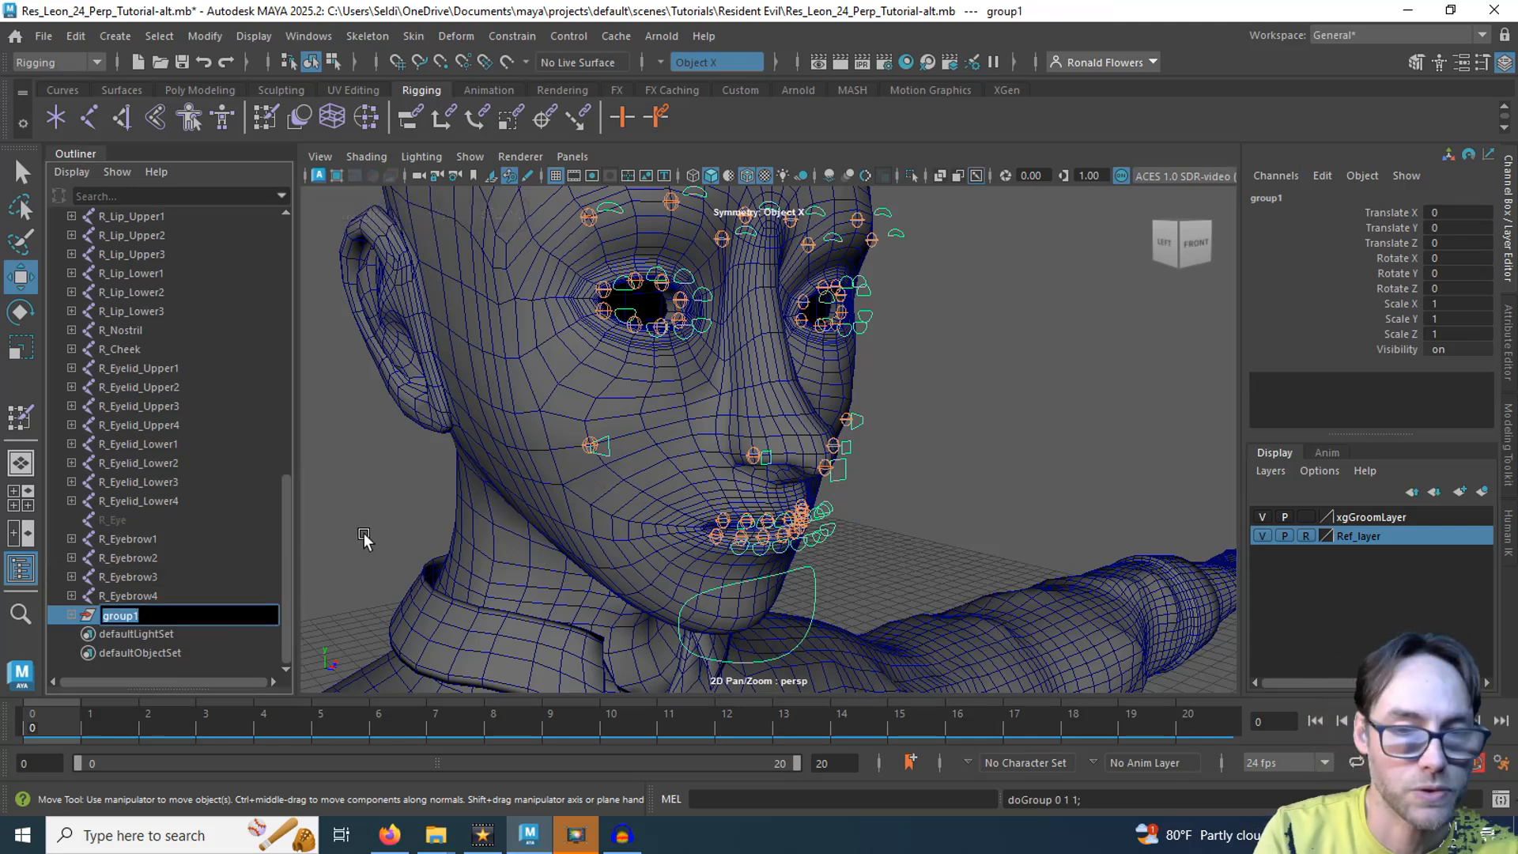
text(Face)
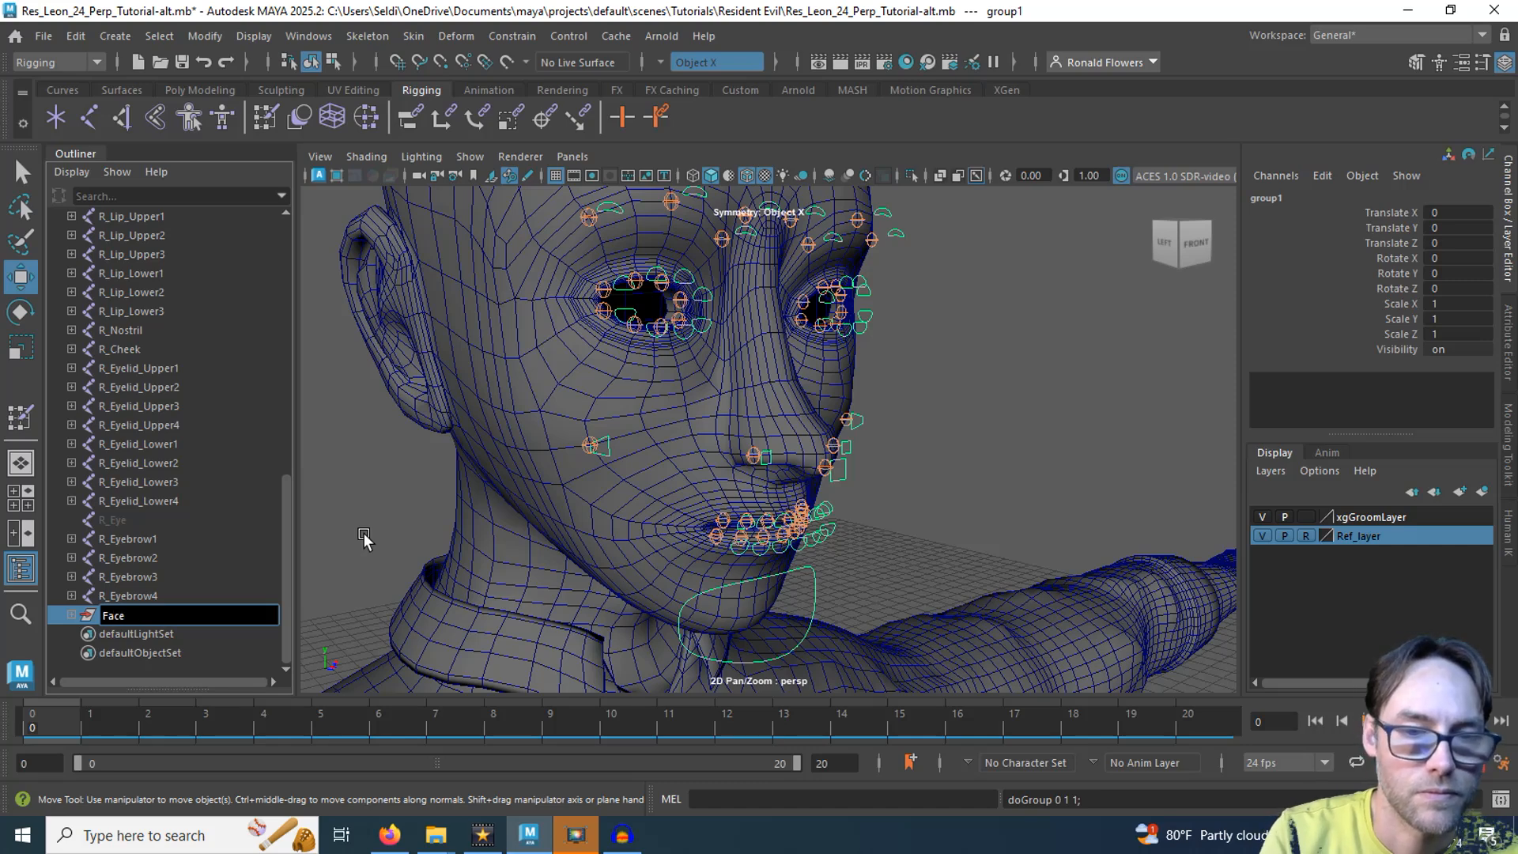
text(_Controls)
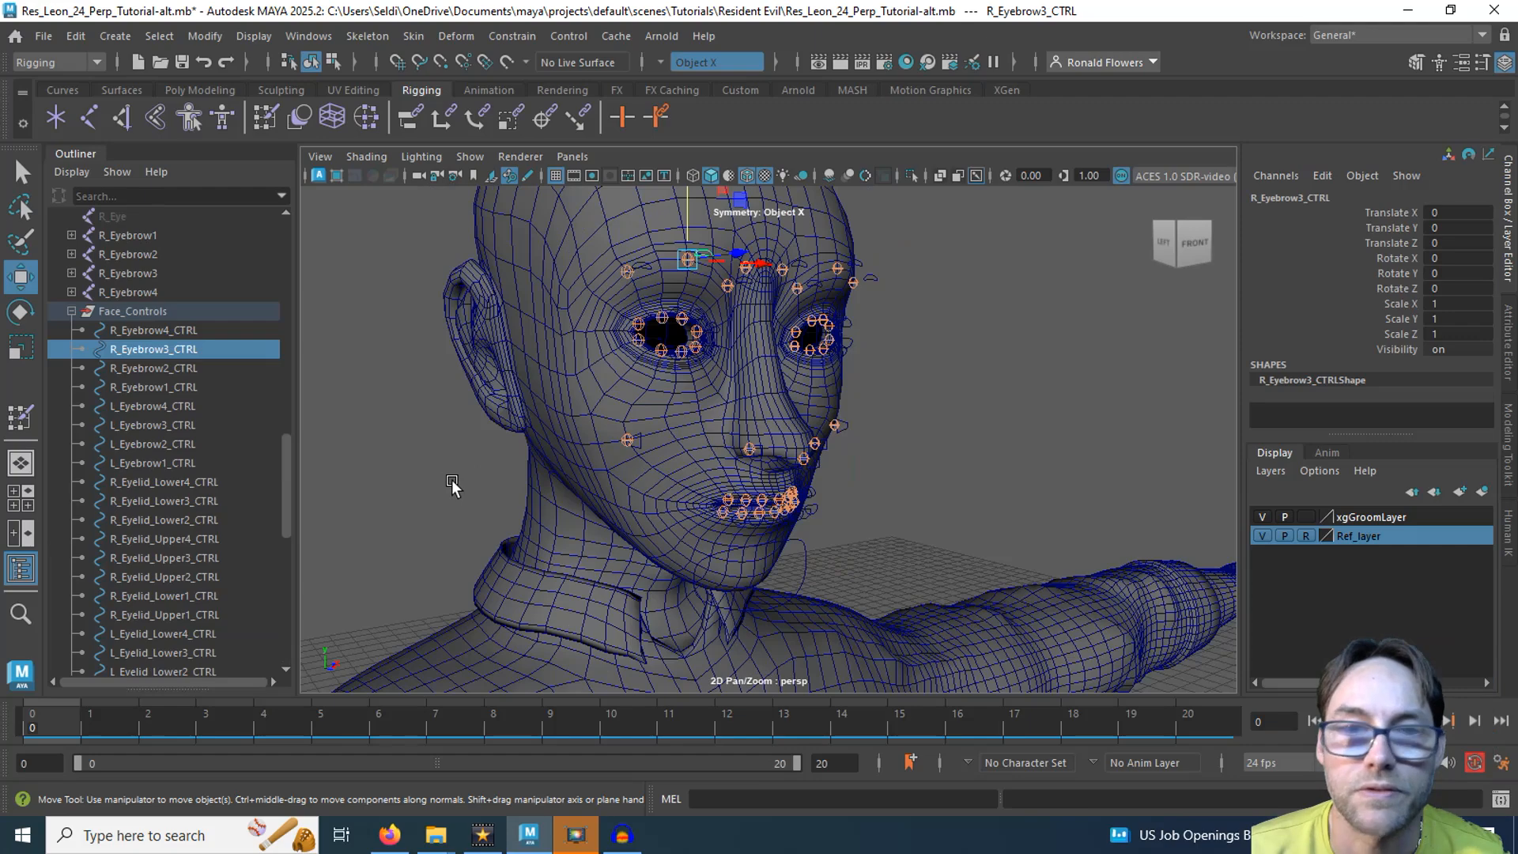
Step: Apply the blue index wireframe color to the Face_Controls group and clear the selection to check it
click(135, 310)
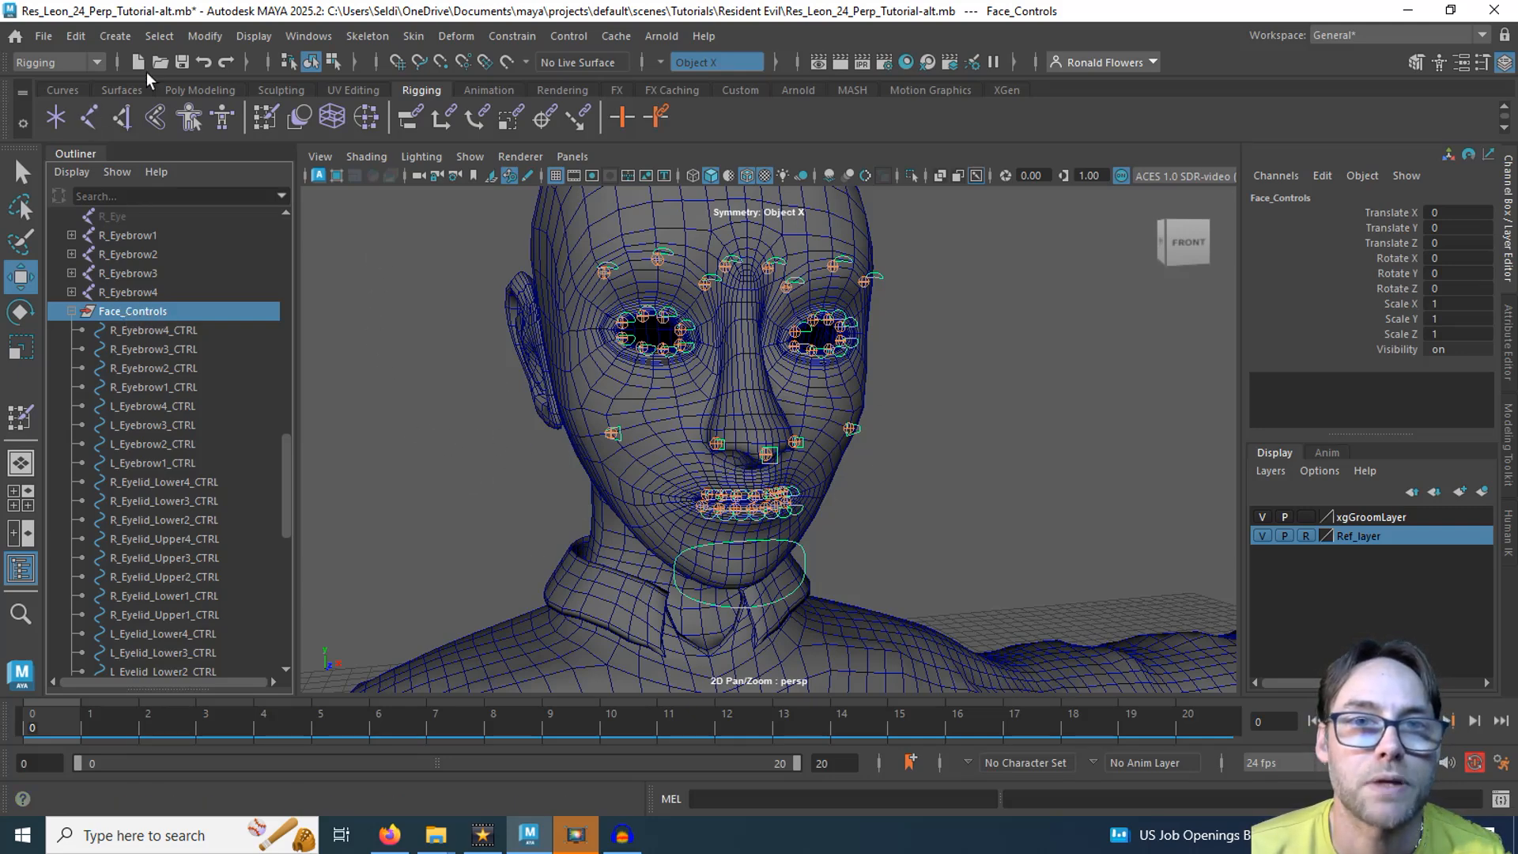
click(254, 37)
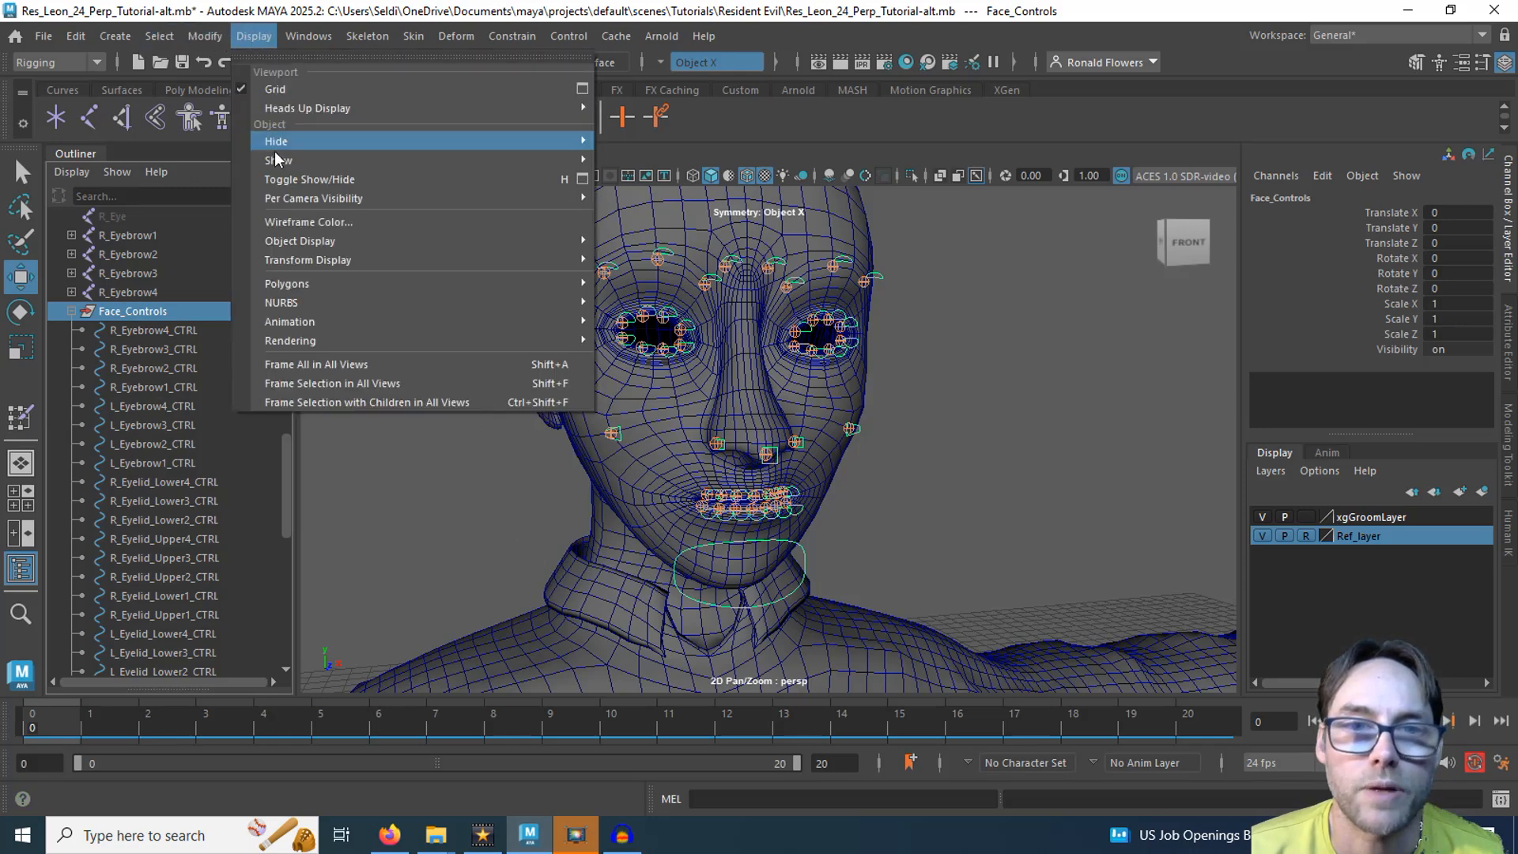
click(298, 225)
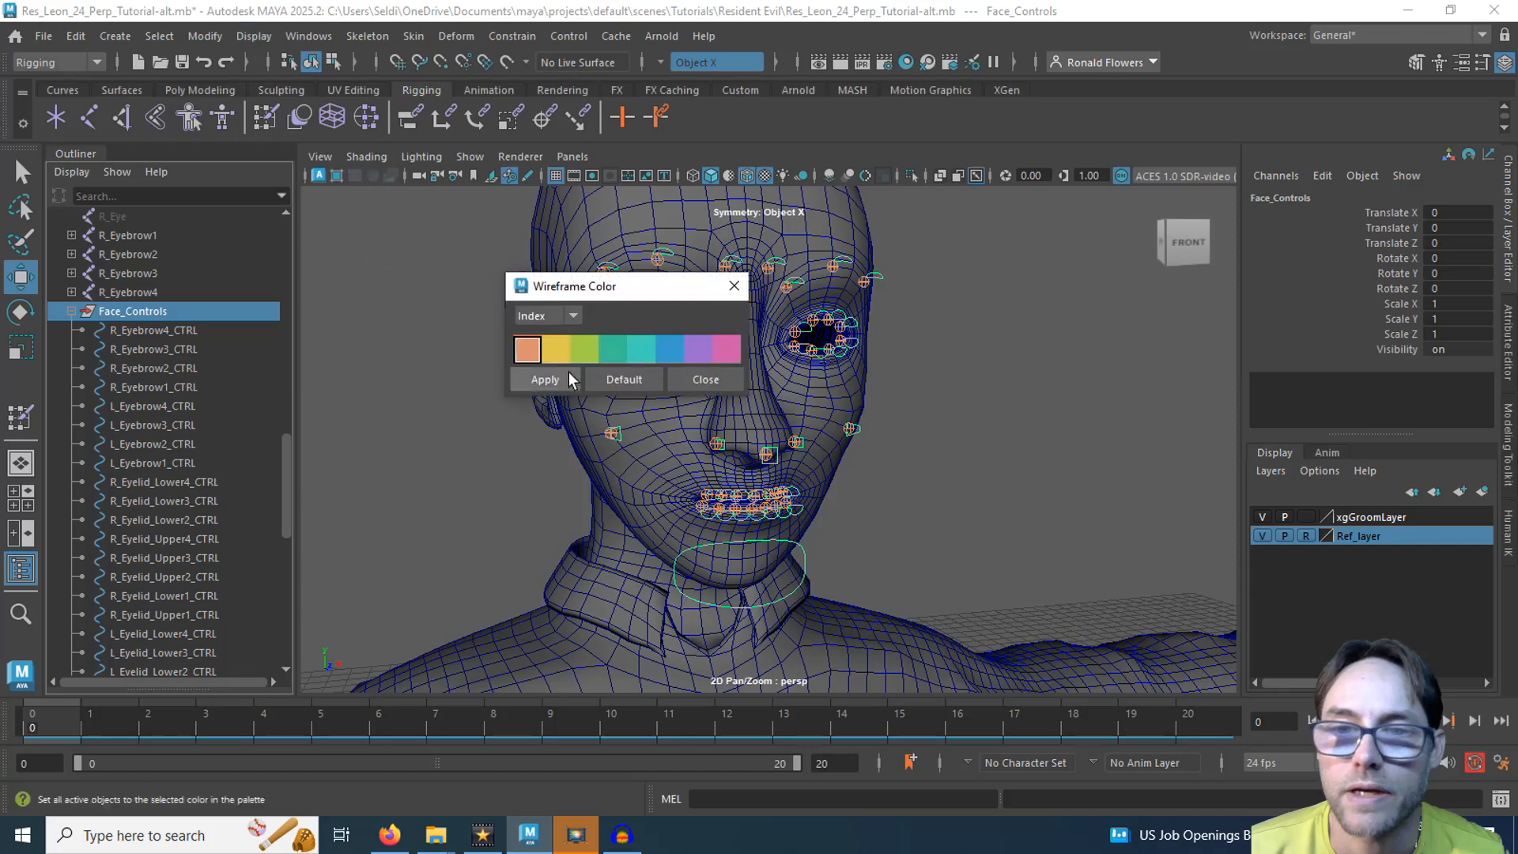
drag(561, 287, 981, 312)
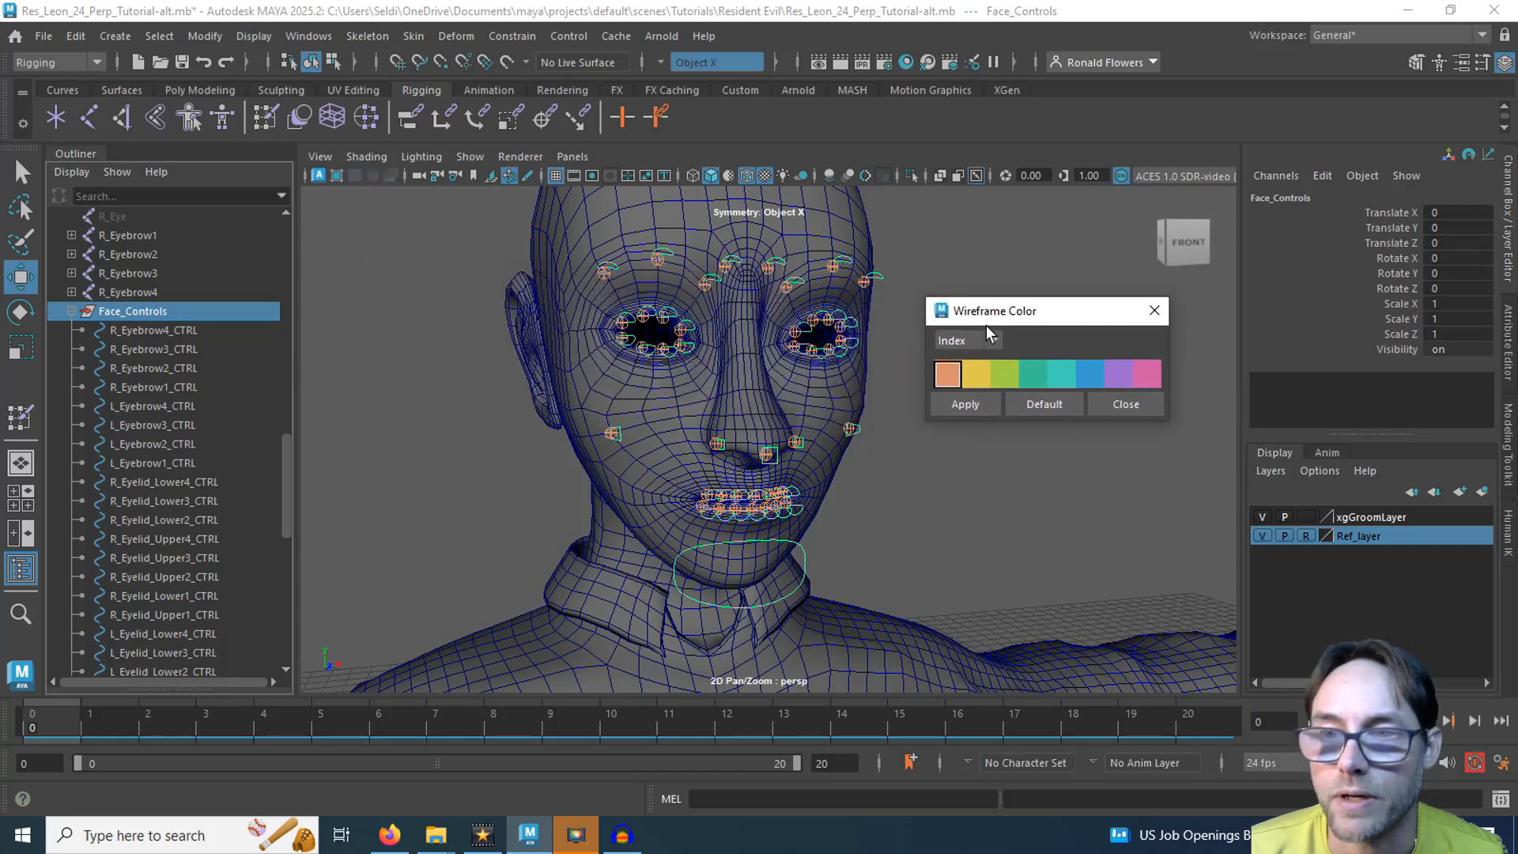
alt+middle_drag(968, 563, 855, 499)
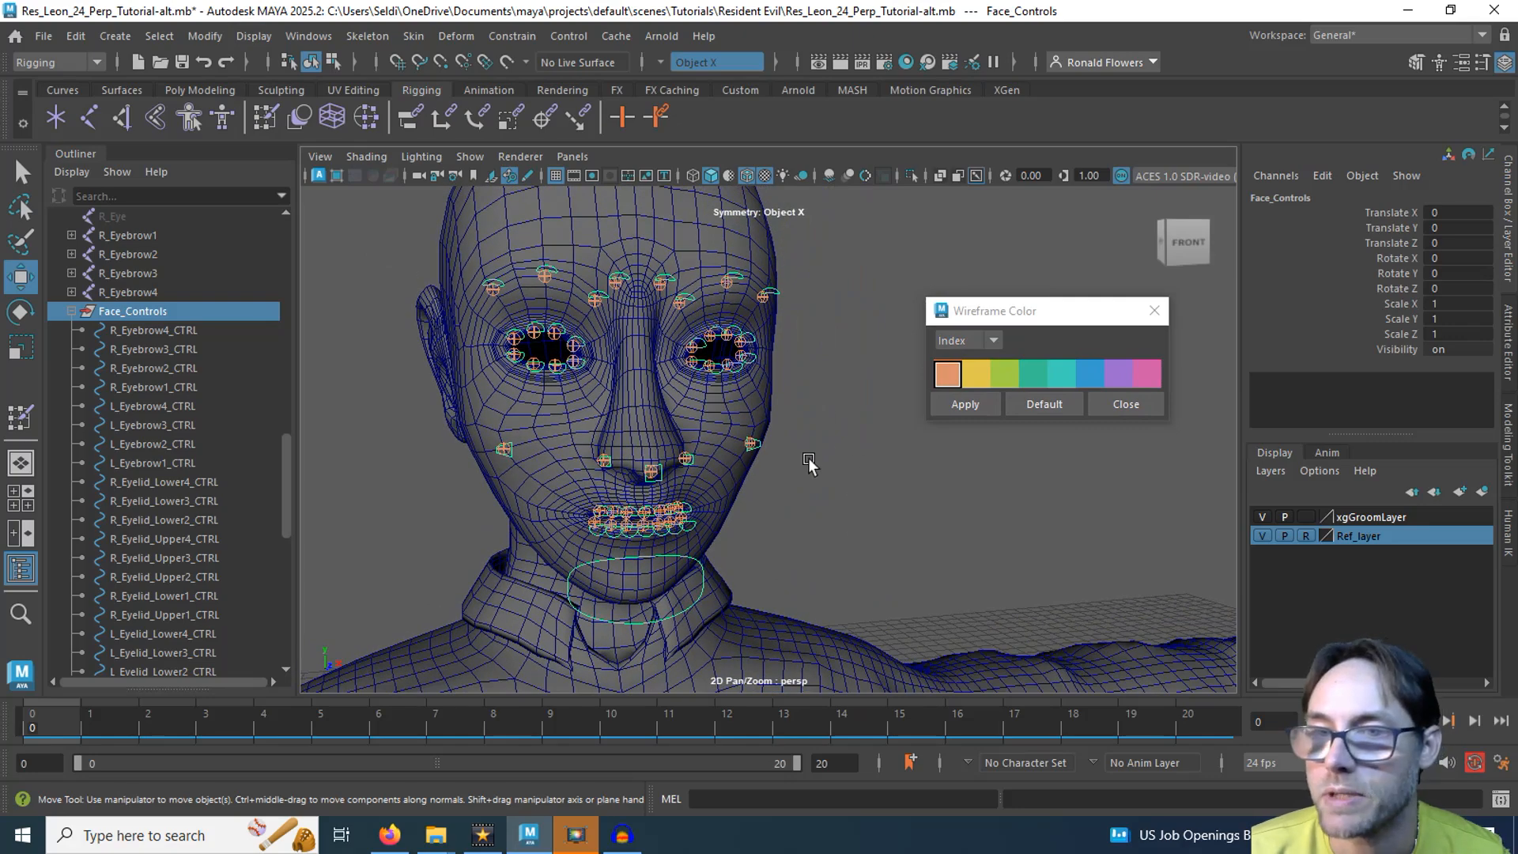
click(1090, 373)
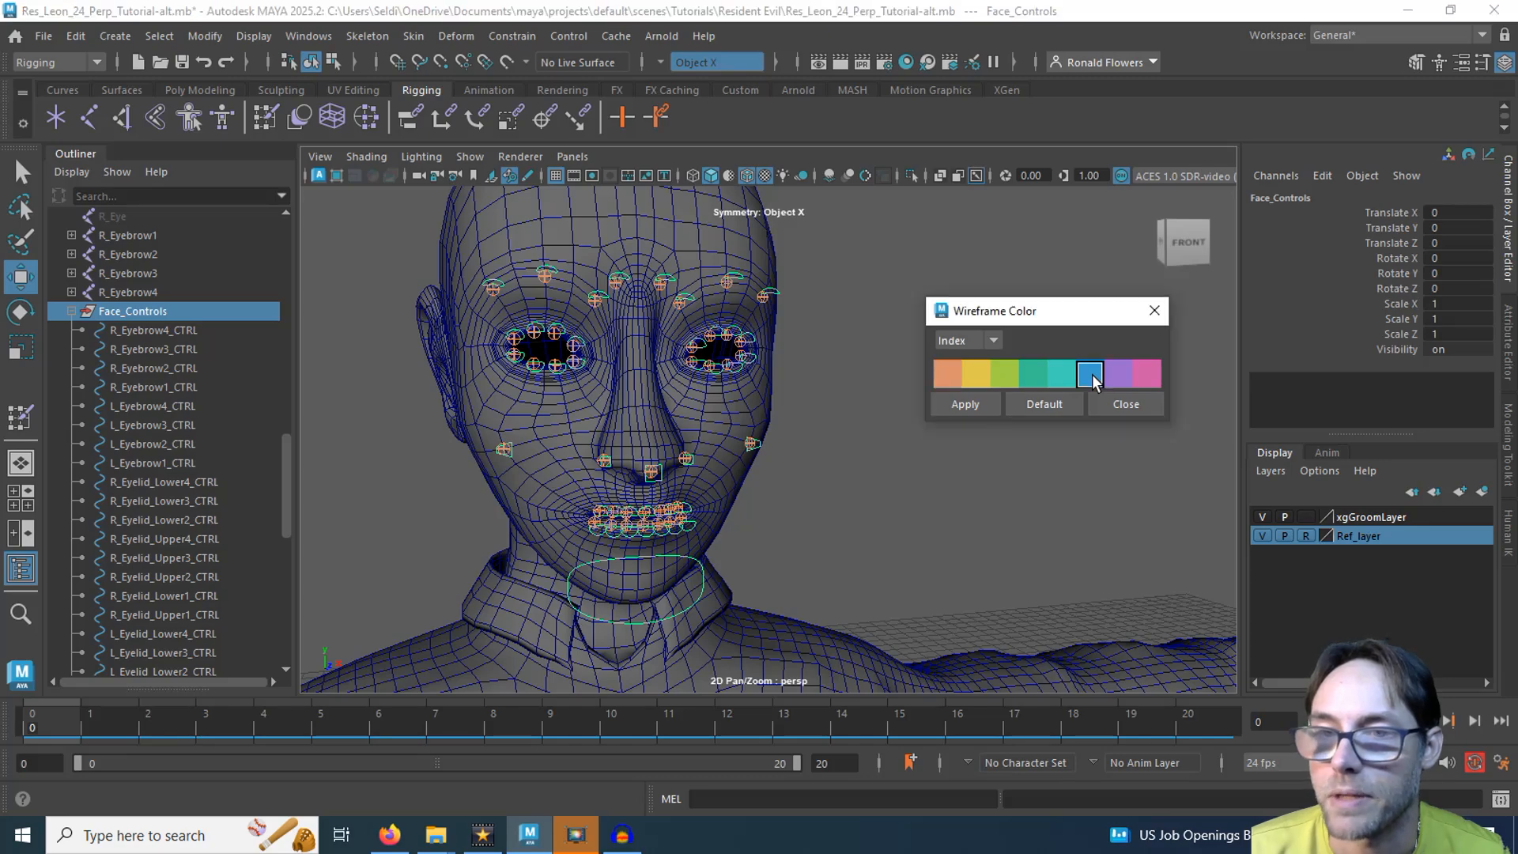
click(966, 405)
click(938, 453)
alt+drag(959, 502, 866, 381)
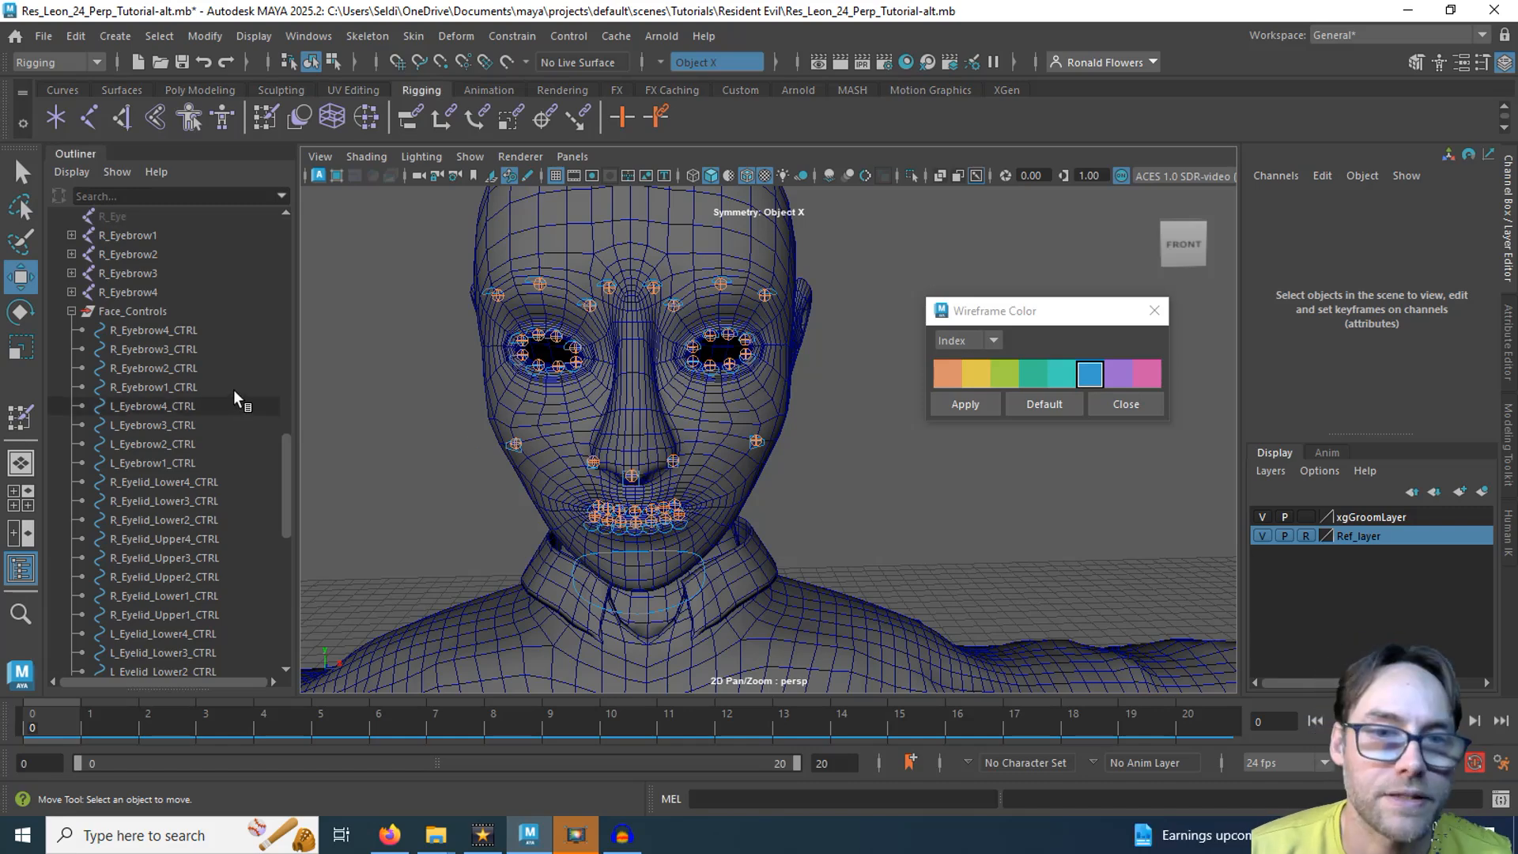
Step: Select all left-side eyebrow, eyelid, cheek, nostril and lip controls and apply the yellow index wireframe color to them
drag(154, 404, 167, 462)
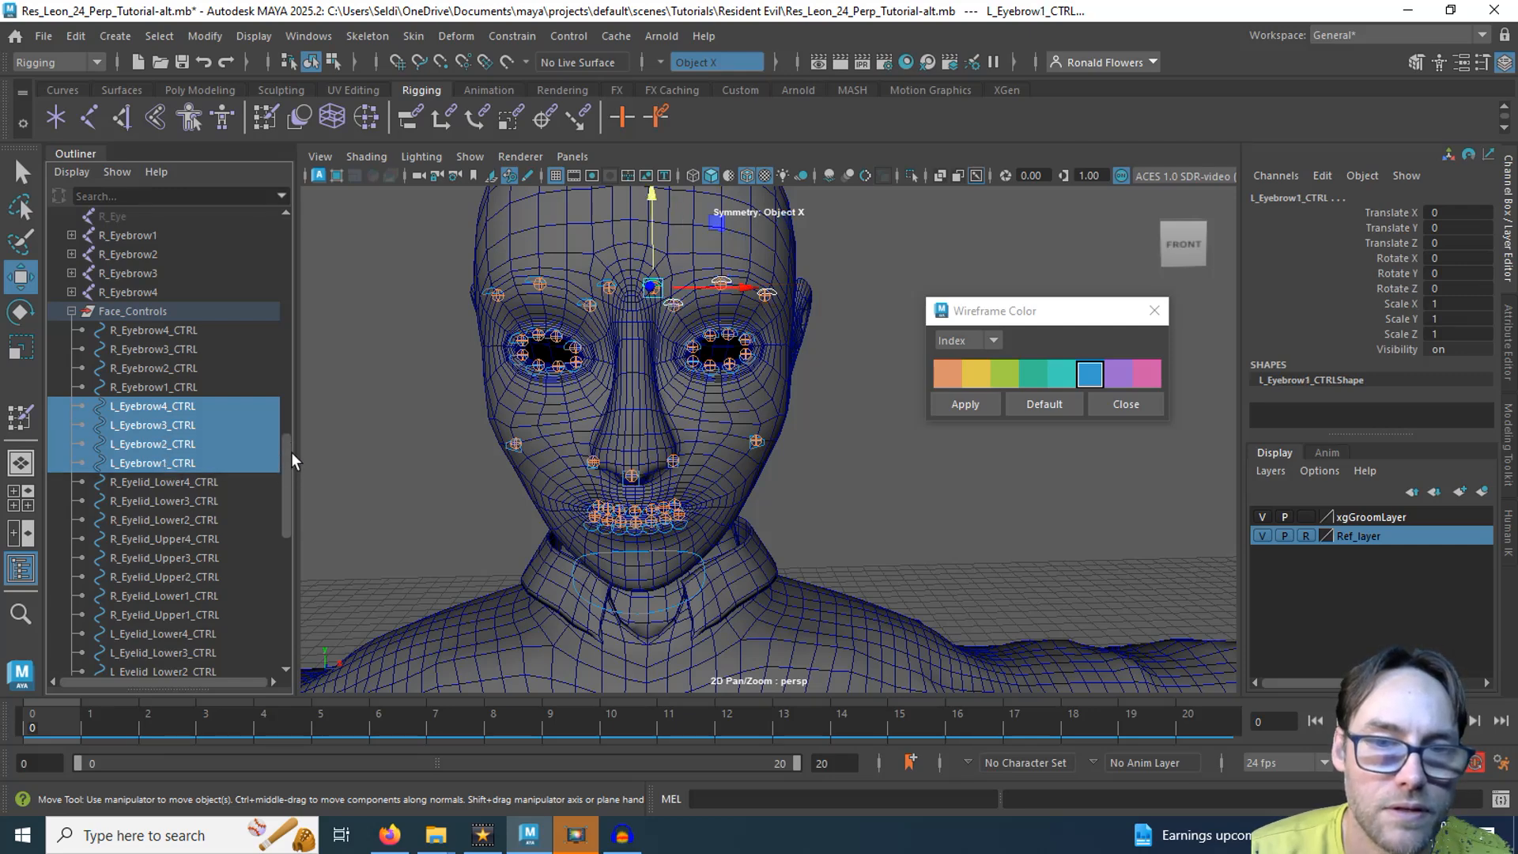
scroll(261, 474, down, 5)
drag(163, 368, 253, 500)
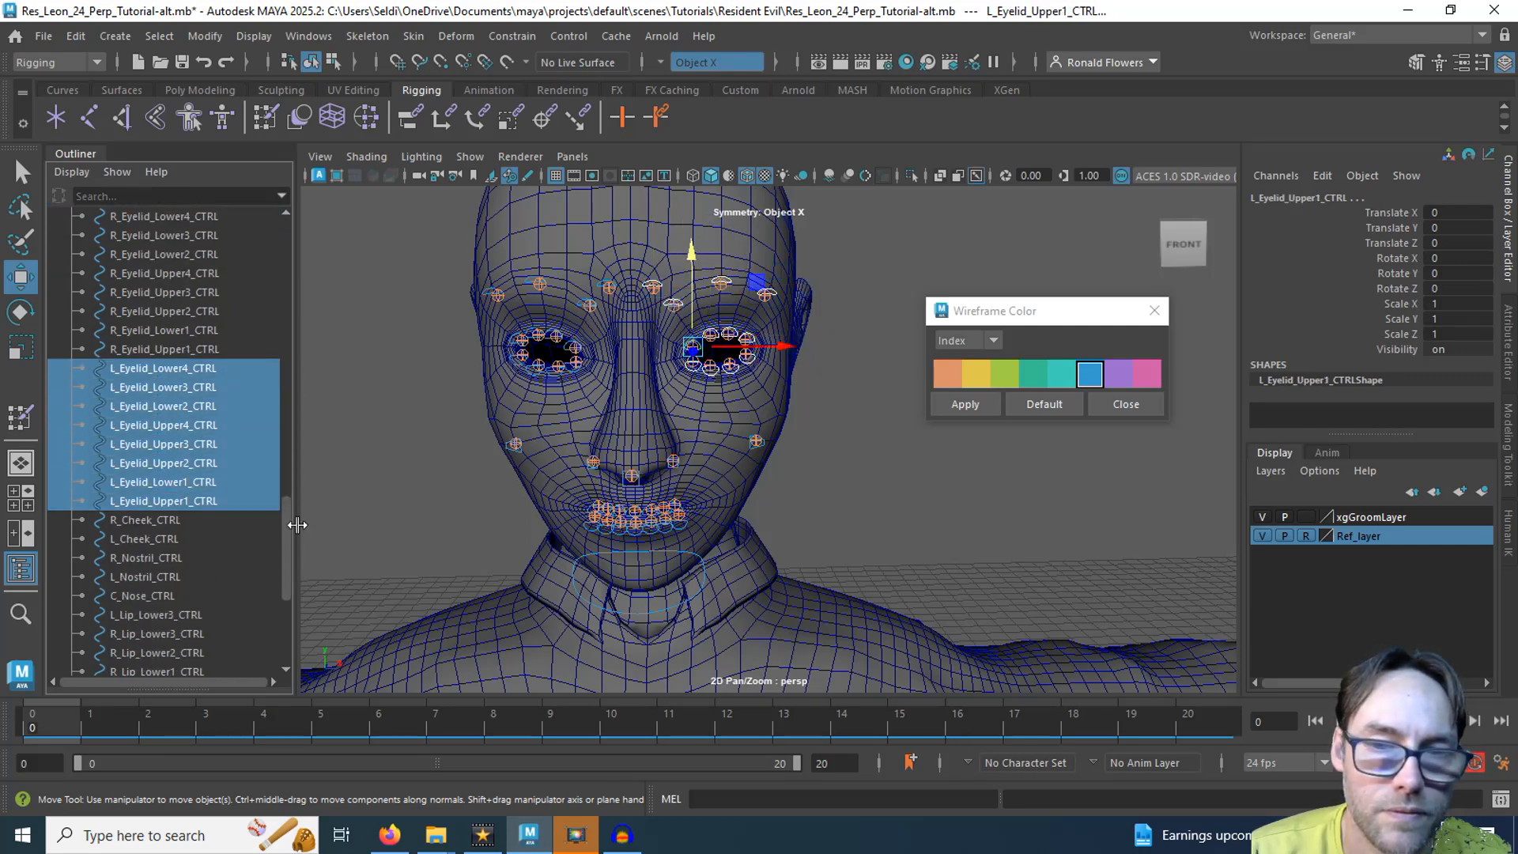
scroll(261, 498, down, 5)
ctrl+click(181, 329)
ctrl+click(189, 368)
ctrl+click(161, 481)
ctrl+click(162, 576)
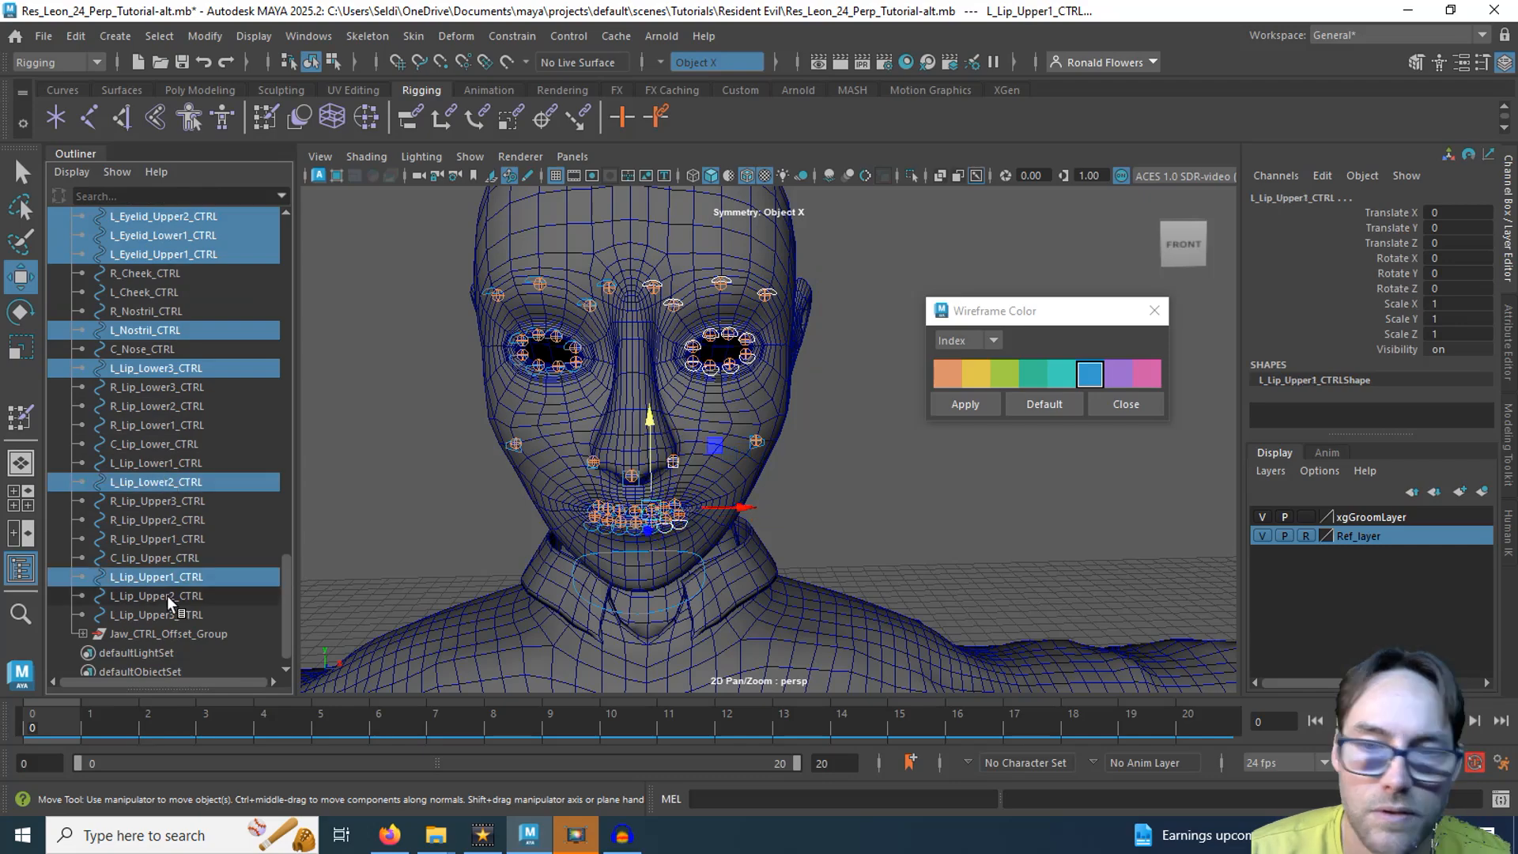
ctrl+click(168, 596)
ctrl+click(162, 614)
ctrl+click(156, 462)
ctrl+click(146, 291)
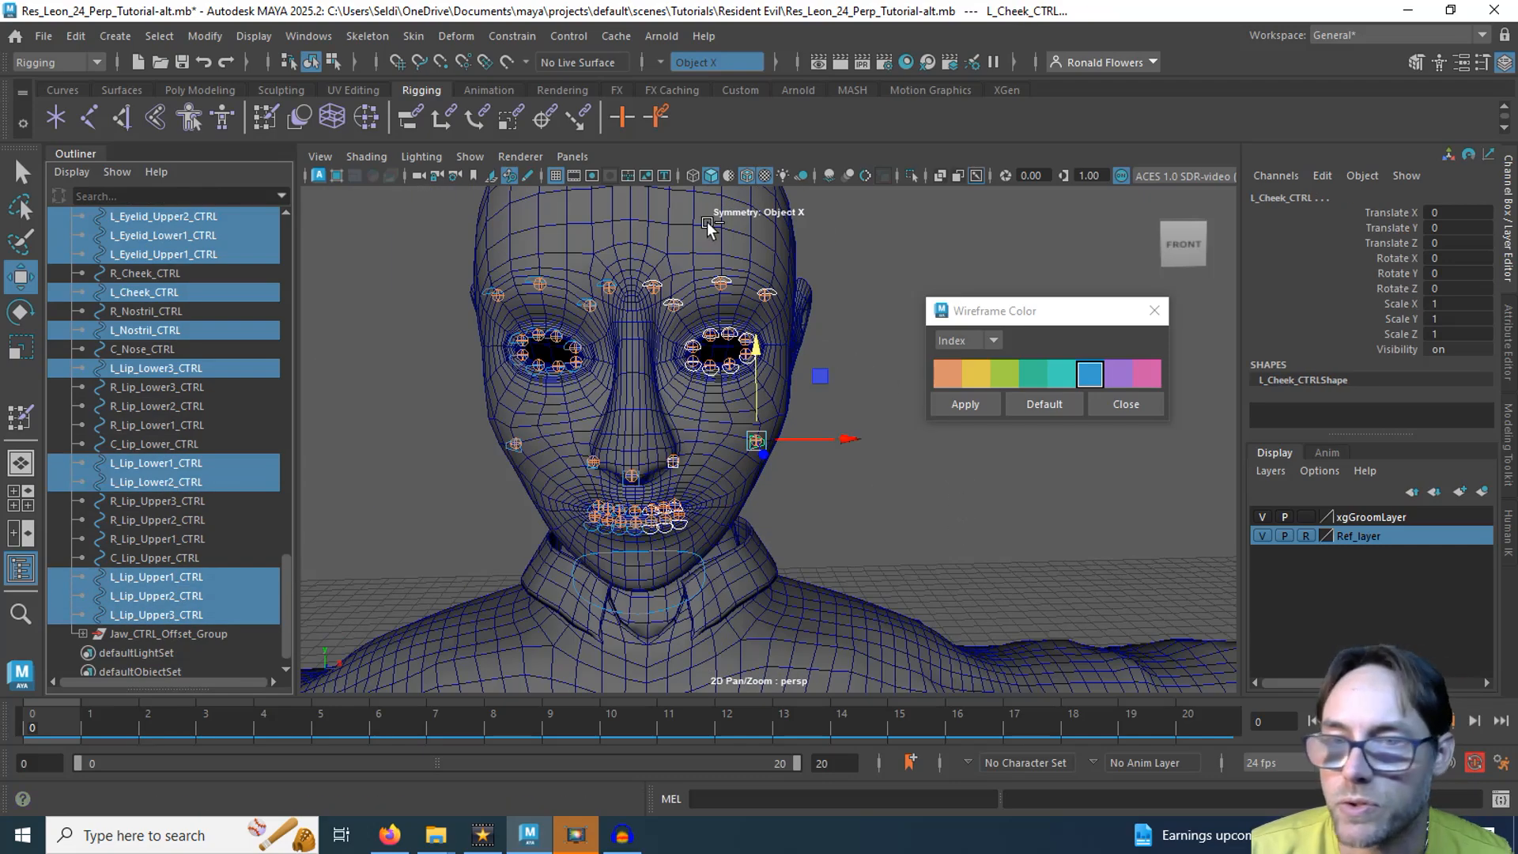
click(980, 381)
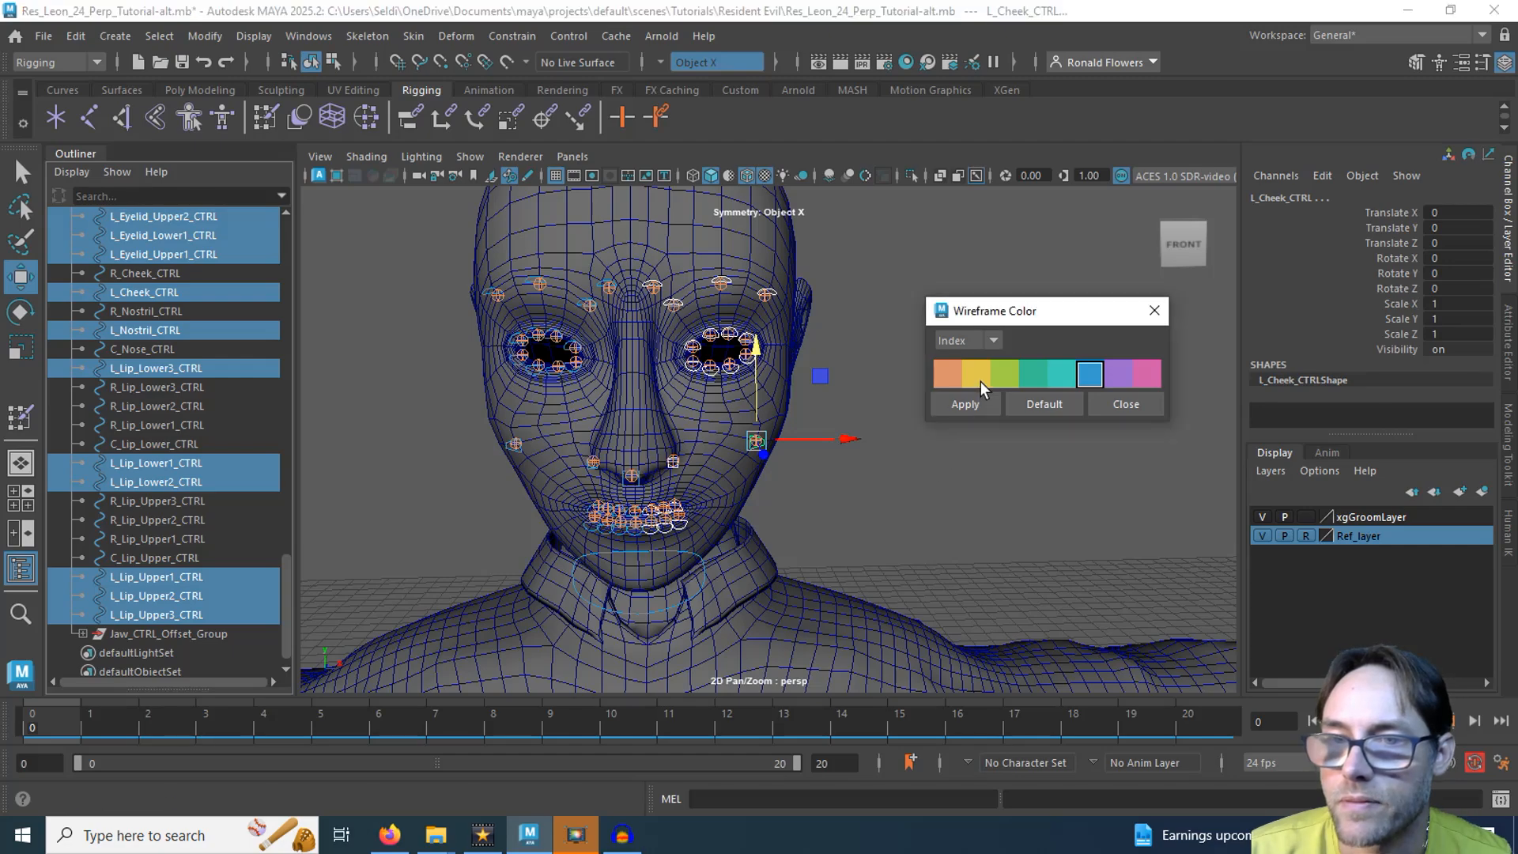
click(980, 405)
click(860, 526)
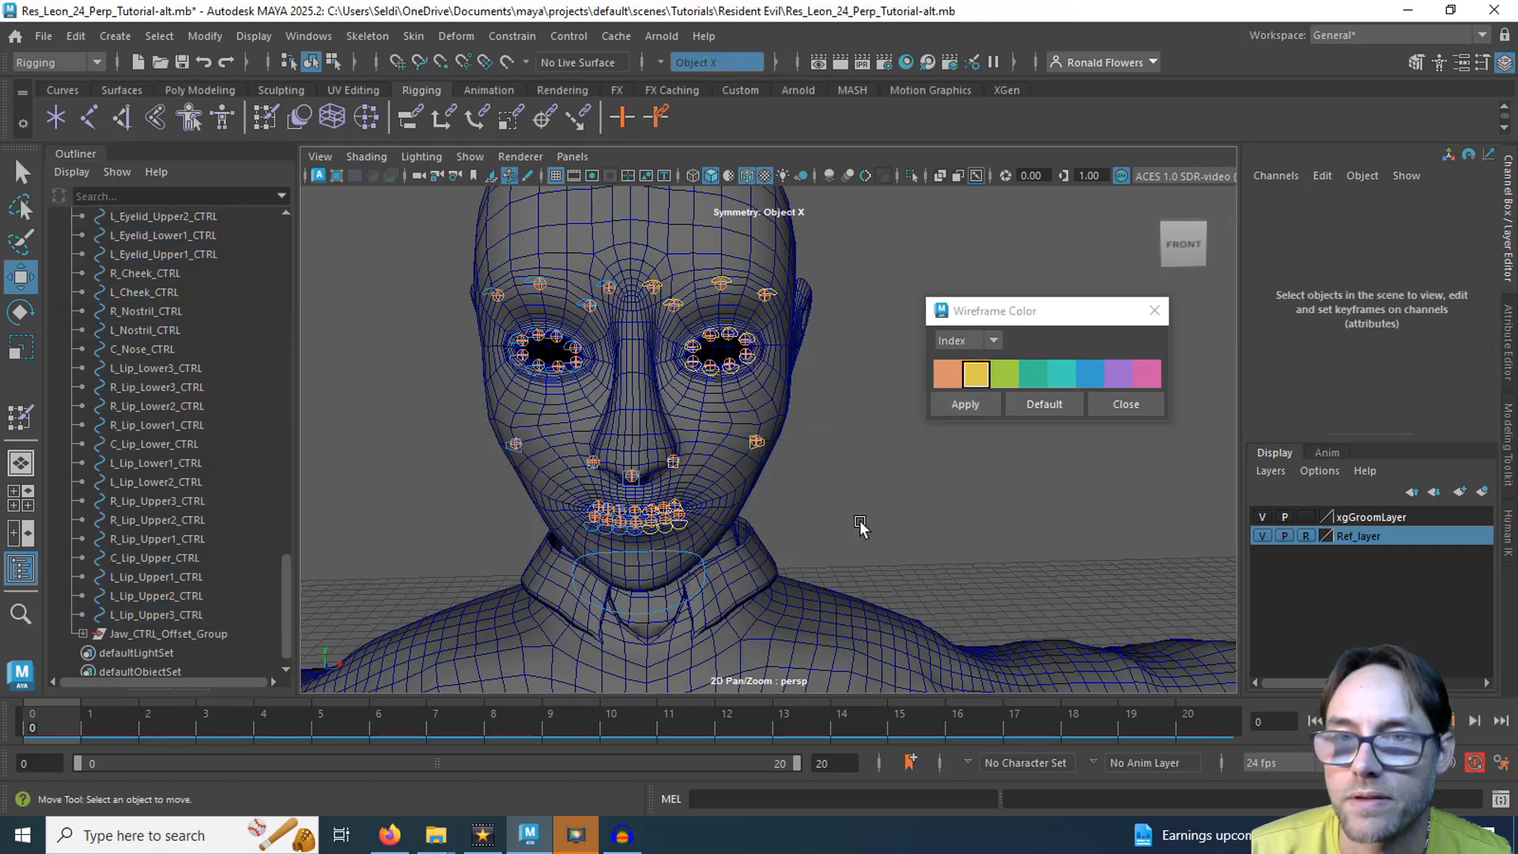
alt+drag(860, 526, 885, 504)
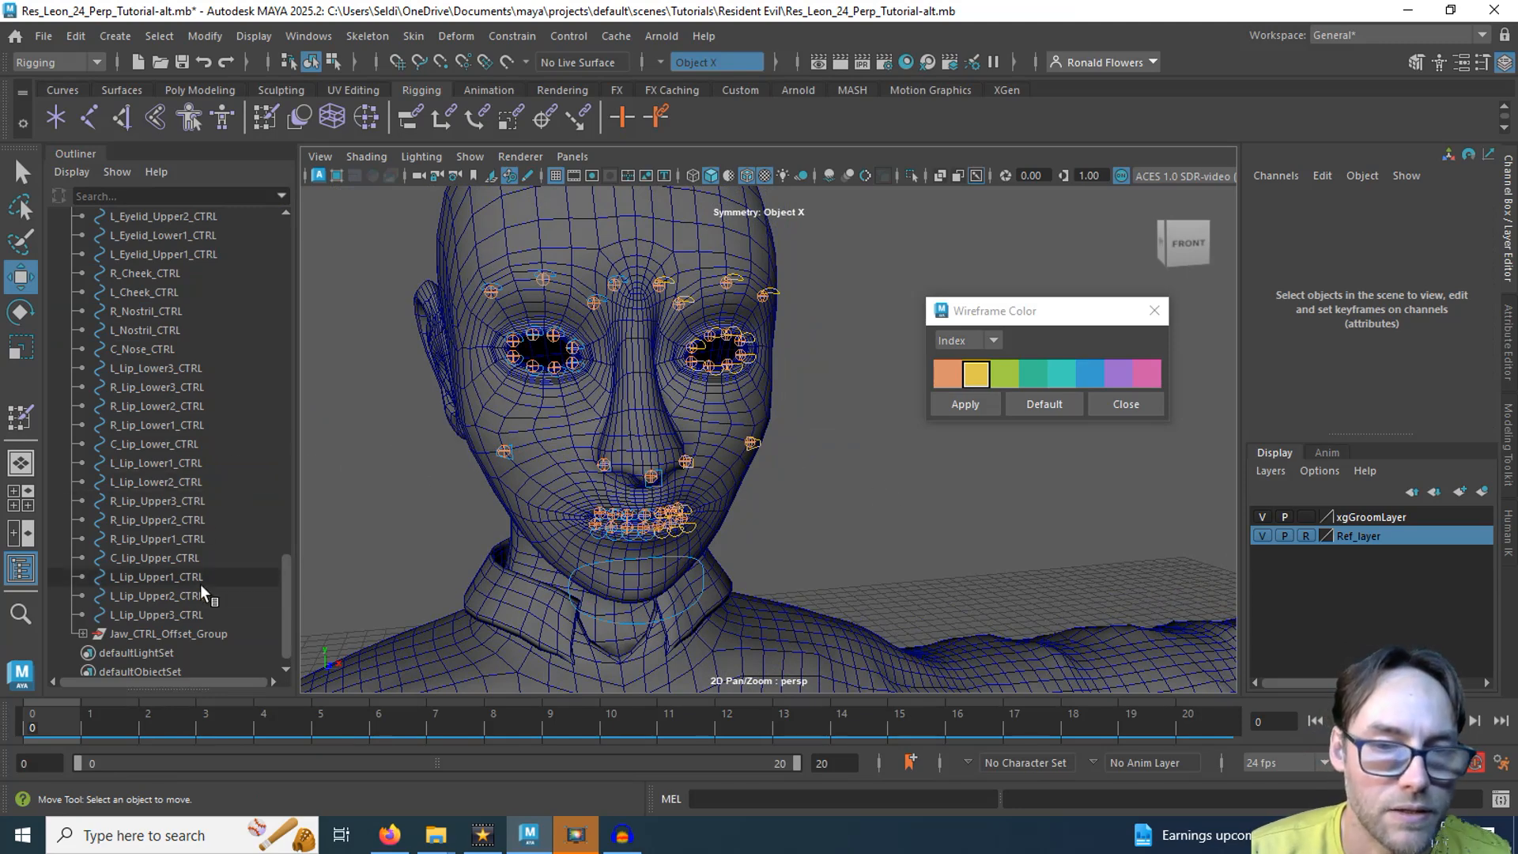
Step: Select all right-side eyebrow, eyelid, cheek, nostril and lip controls and apply a red RGB wireframe color to them
drag(170, 539, 150, 501)
ctrl+drag(146, 427, 143, 388)
ctrl+click(155, 312)
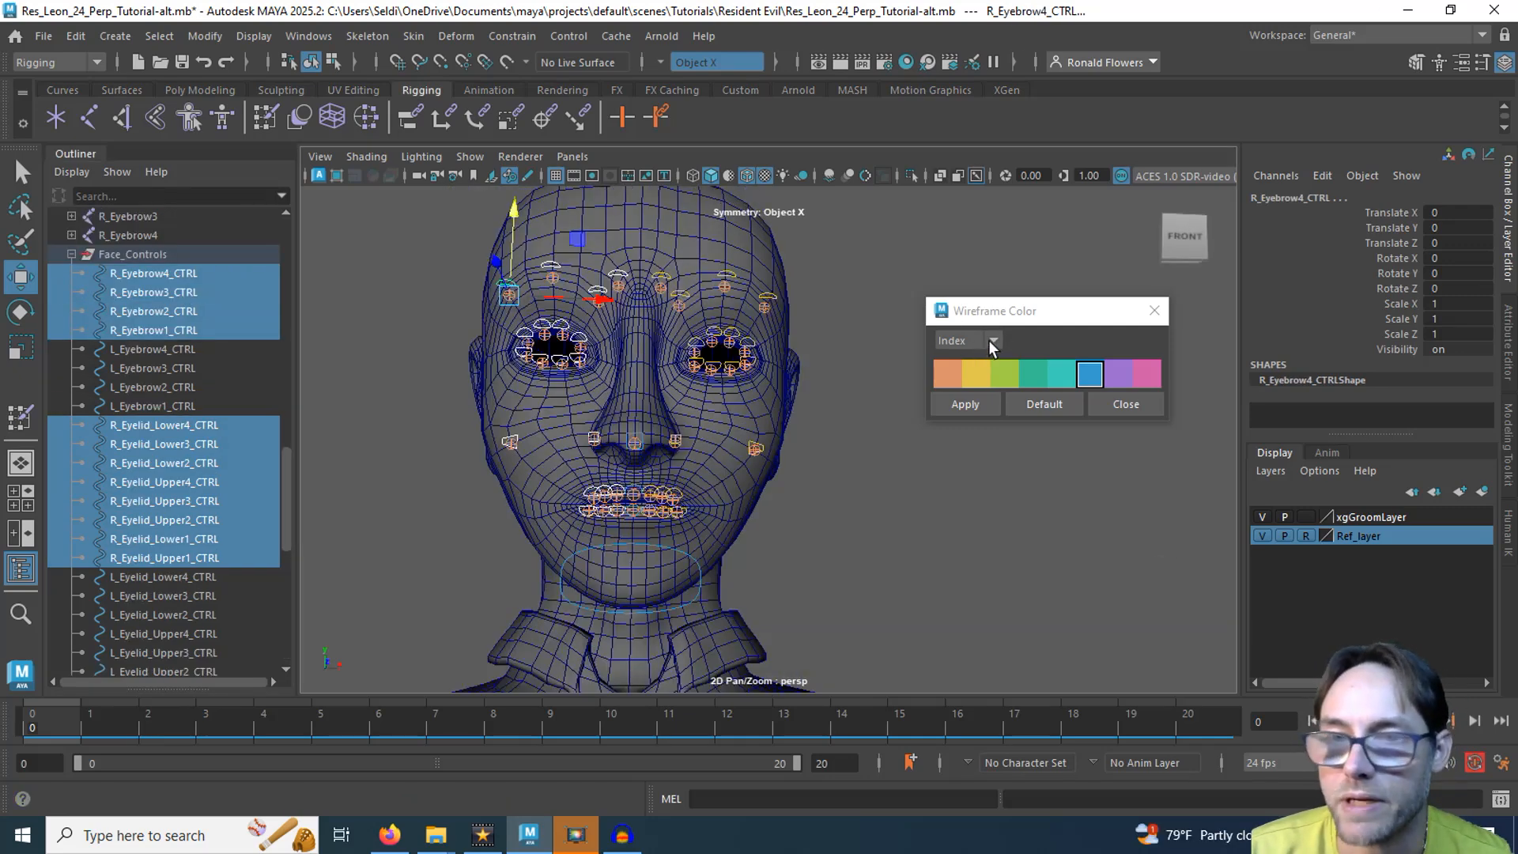
click(992, 341)
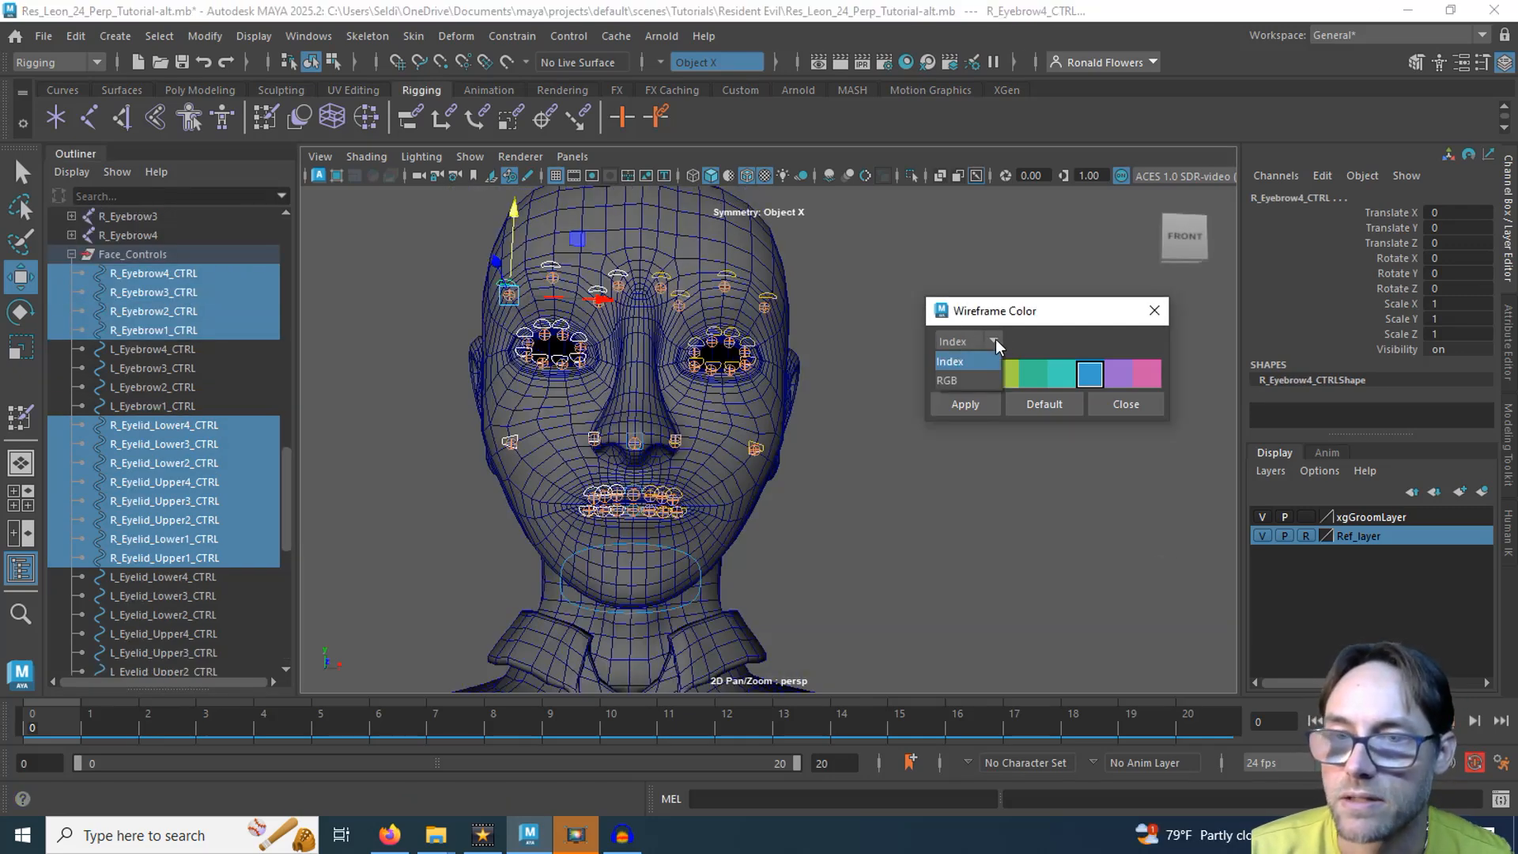
click(973, 380)
drag(1007, 364, 1063, 365)
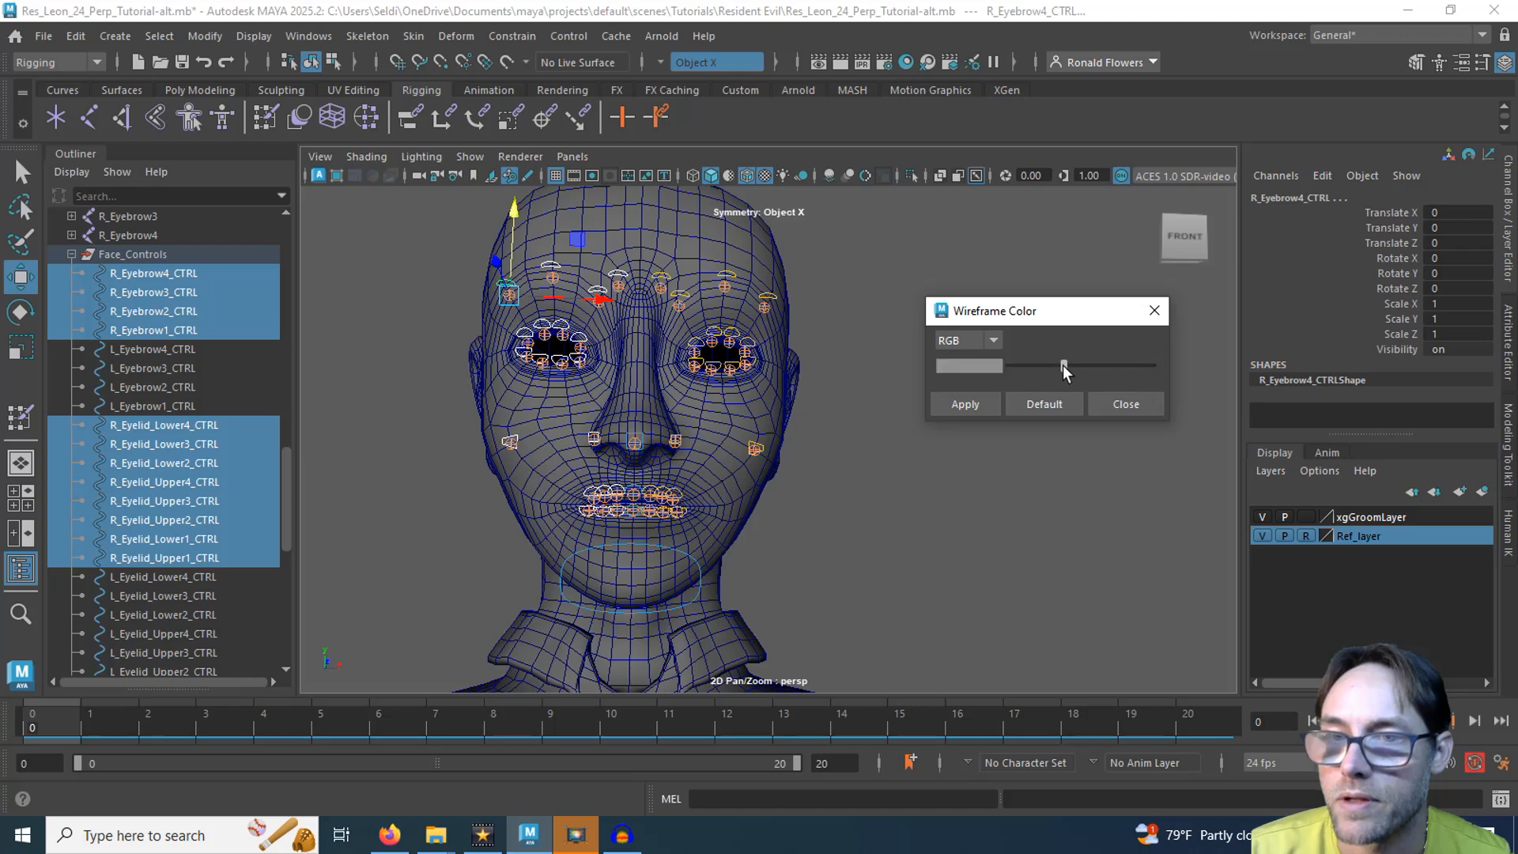
click(973, 362)
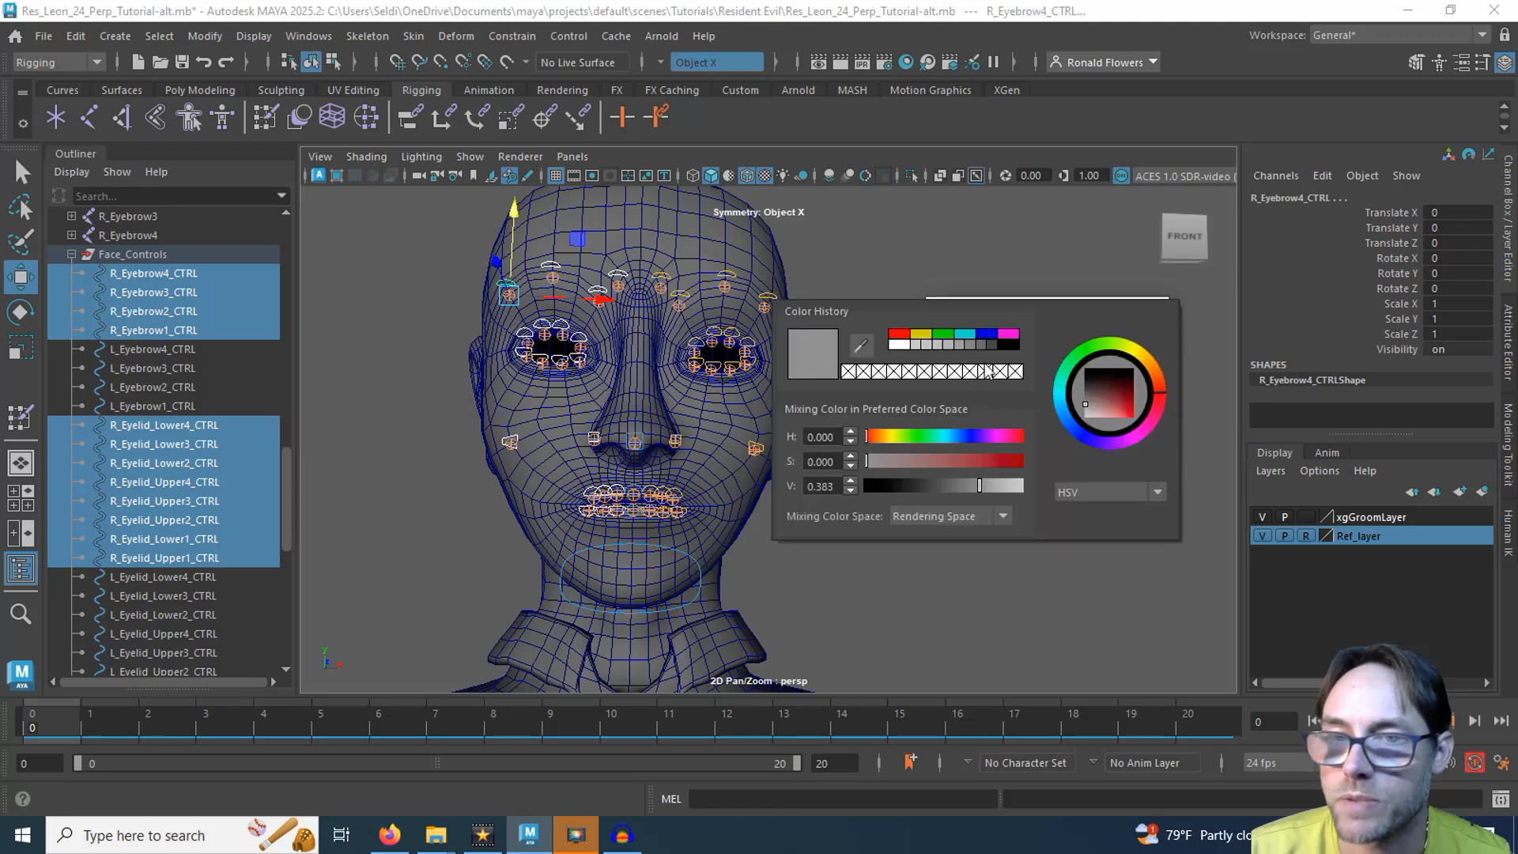
click(901, 334)
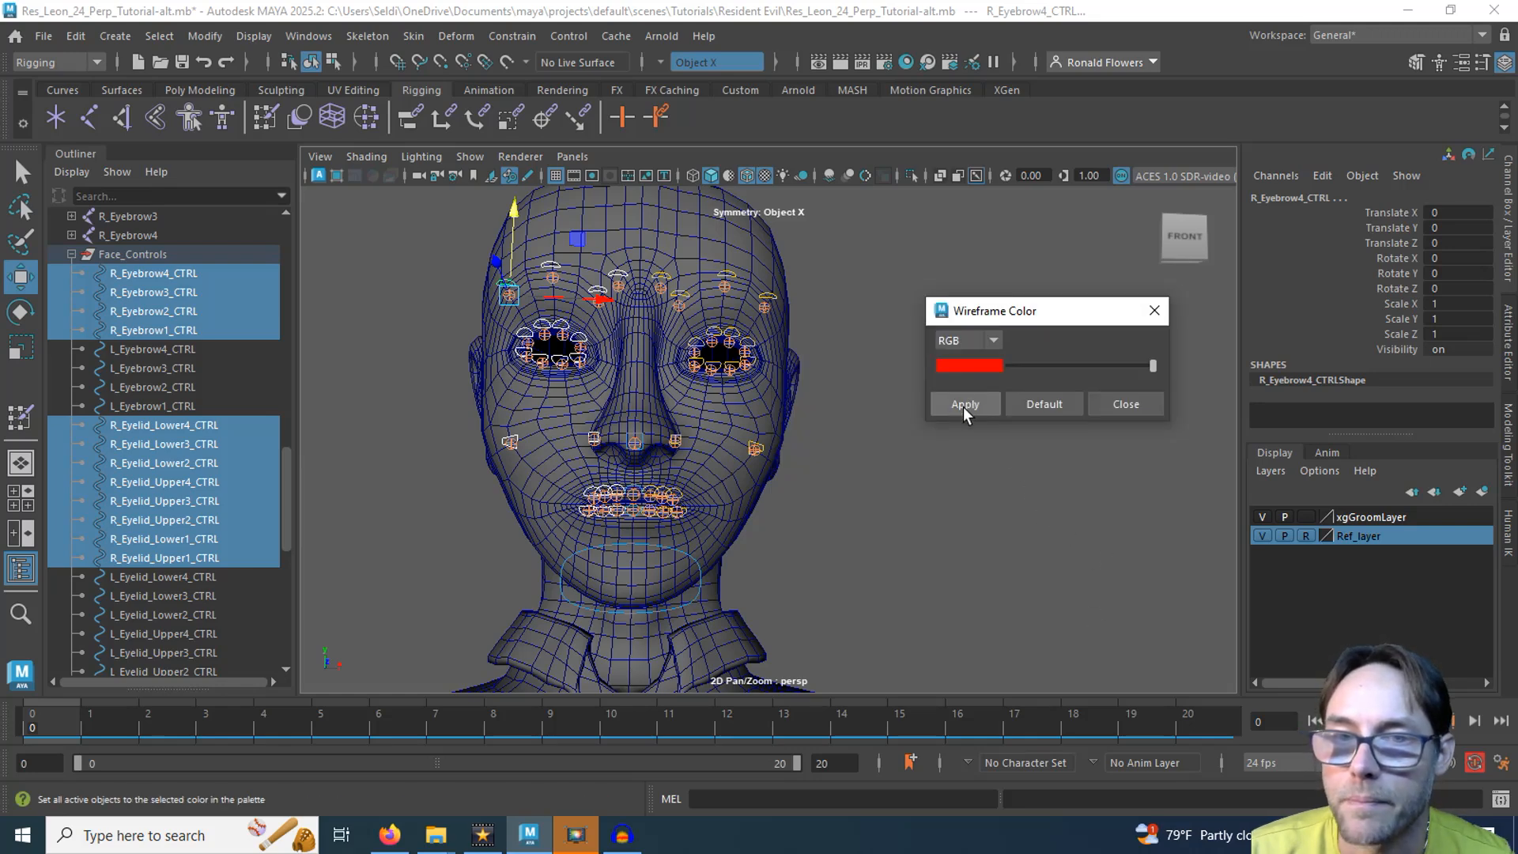
click(963, 406)
click(939, 472)
Step: Examine the colors of the center, left and right face controls in the perspective, side and front views
alt+drag(898, 576, 772, 498)
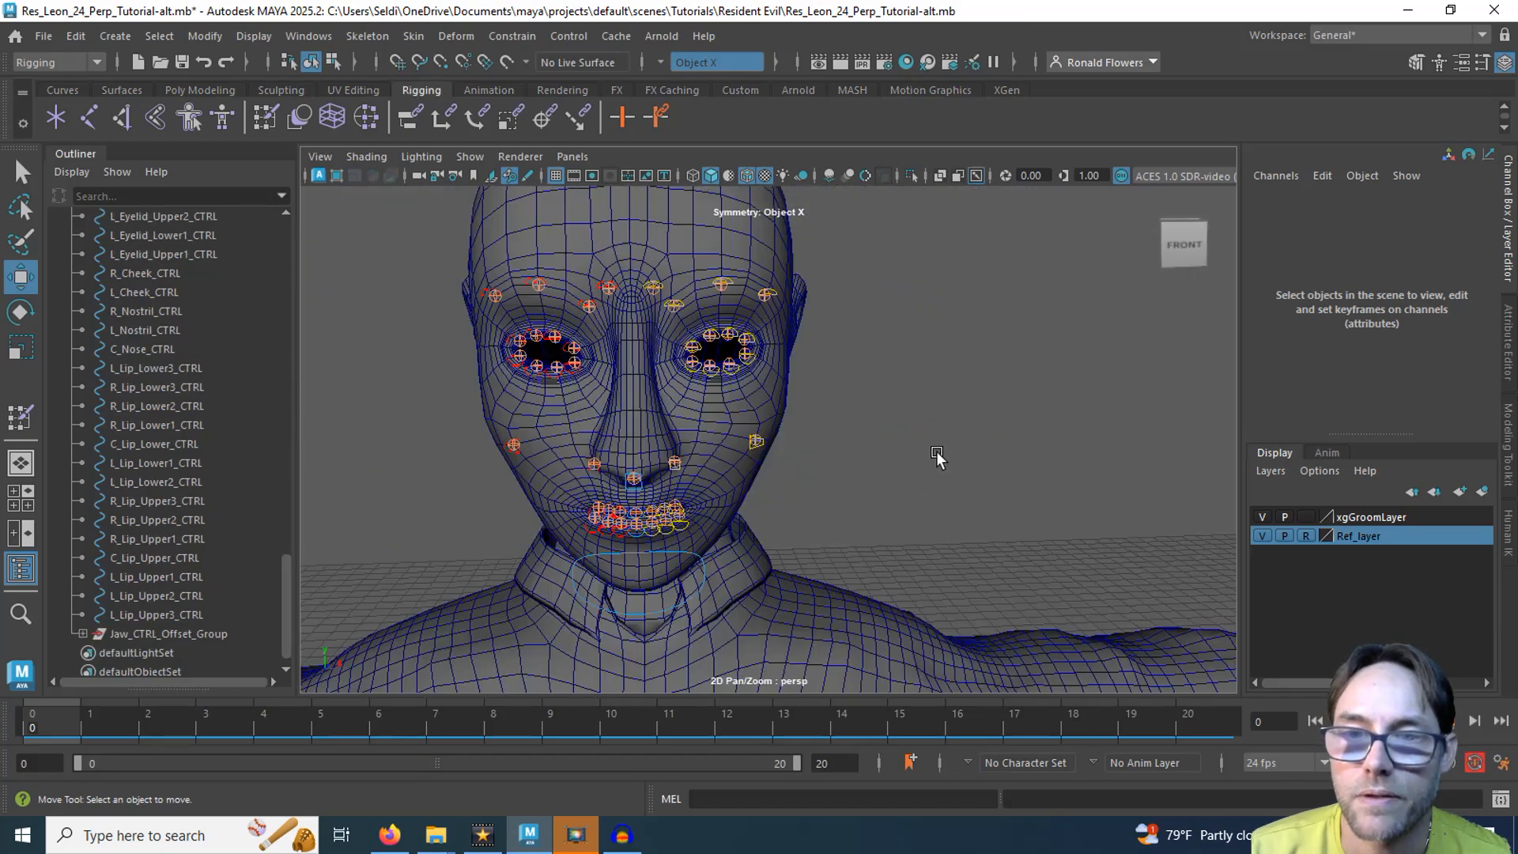
alt+drag(936, 451, 789, 370)
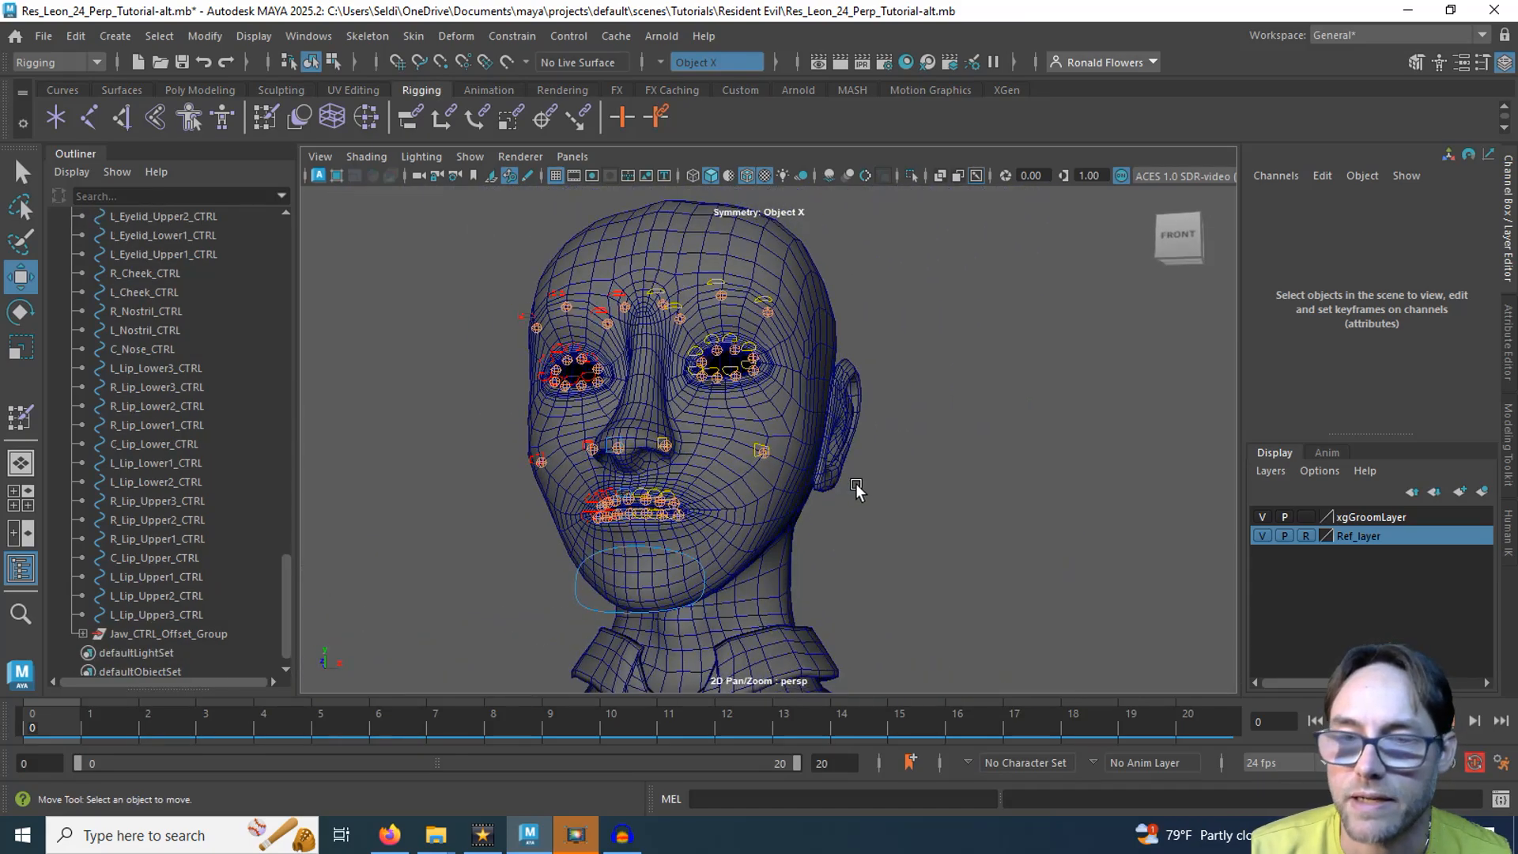
key(space)
key(space)
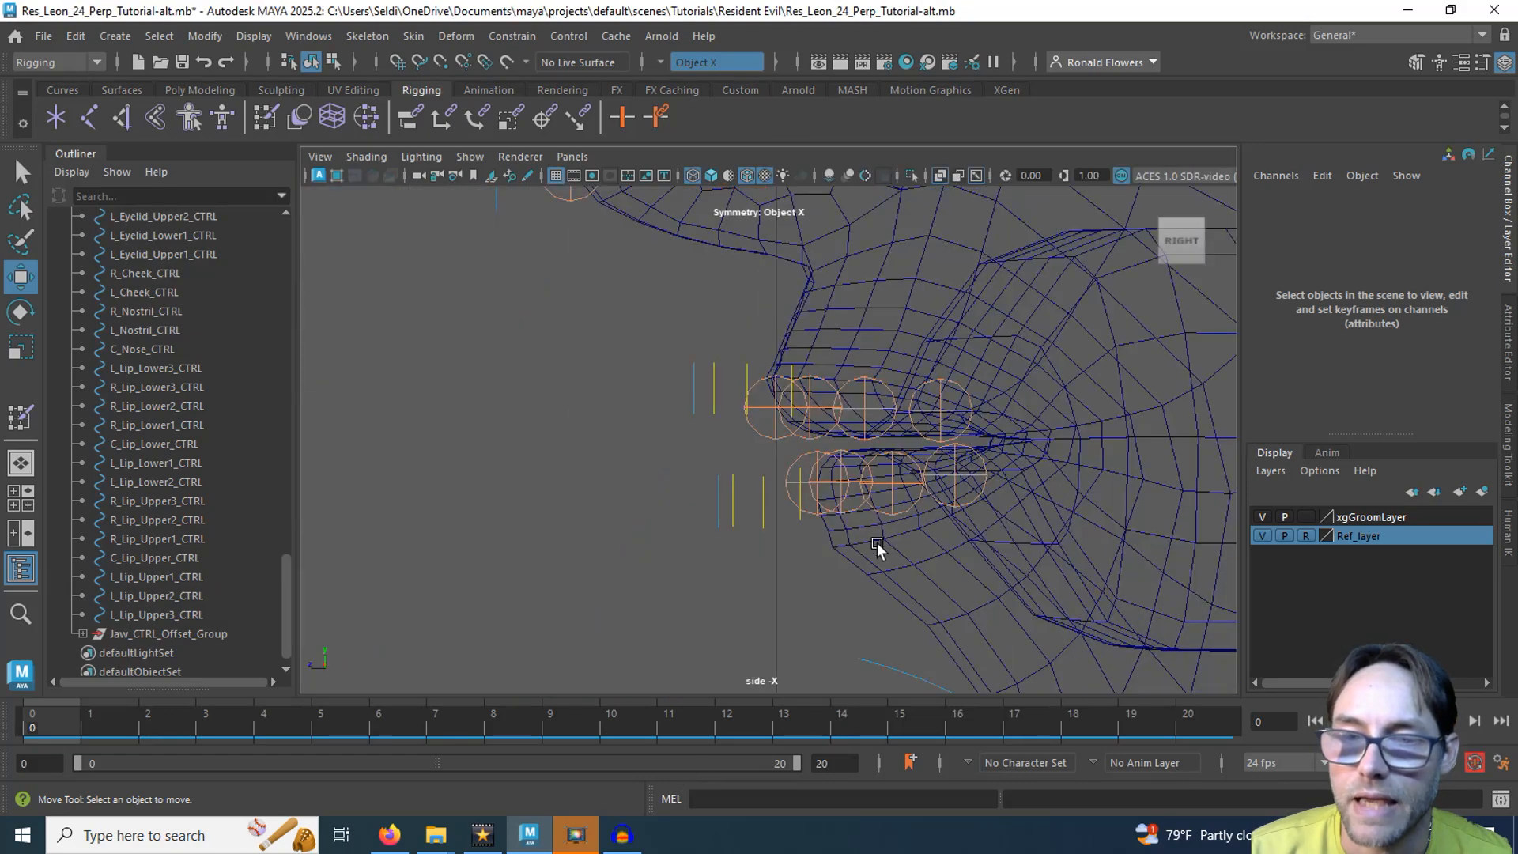
key(space)
key(space)
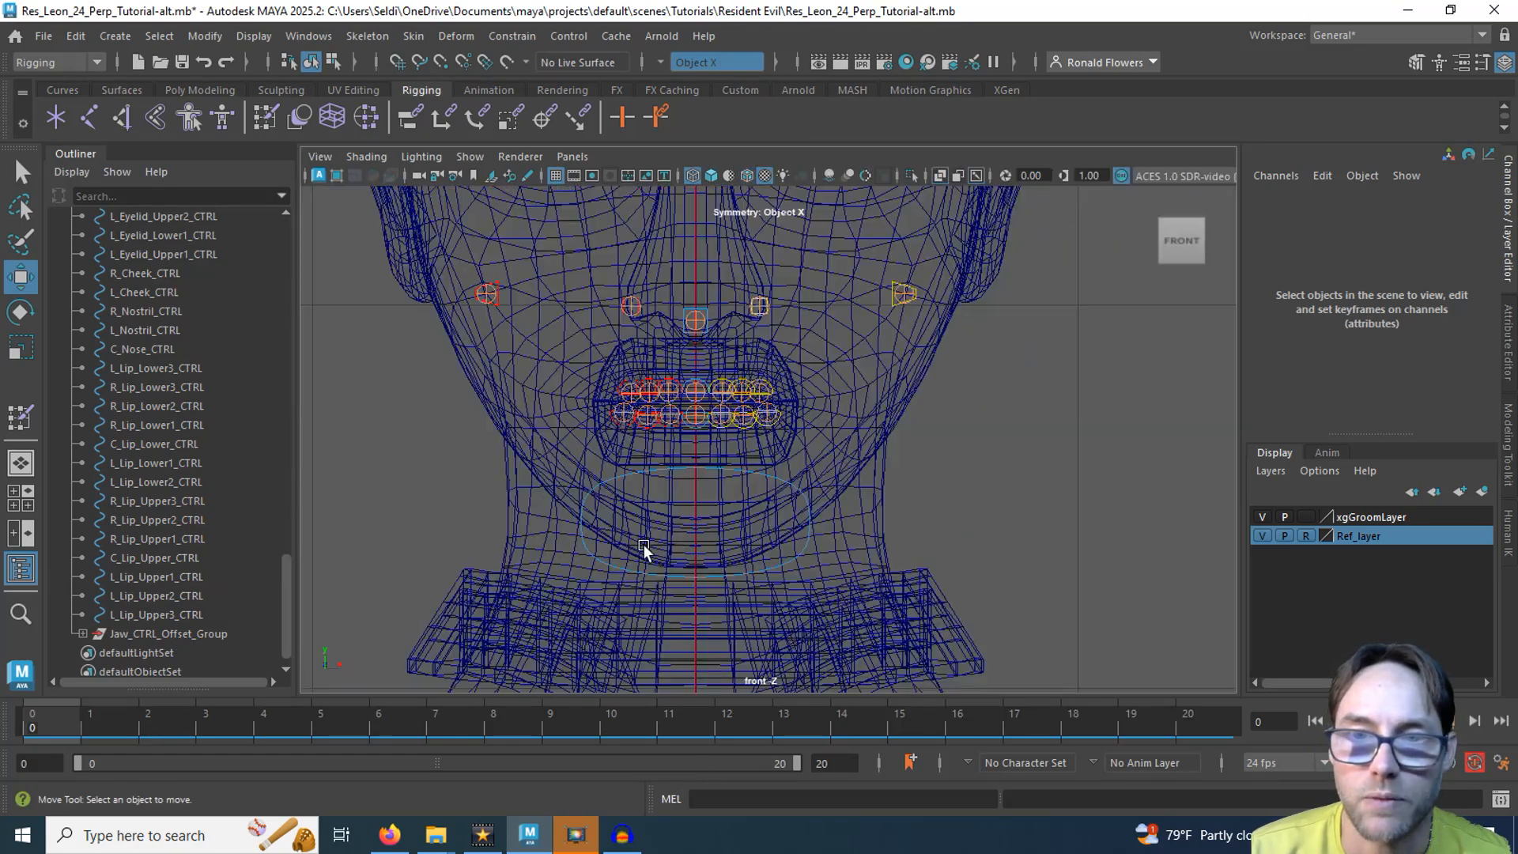
key(space)
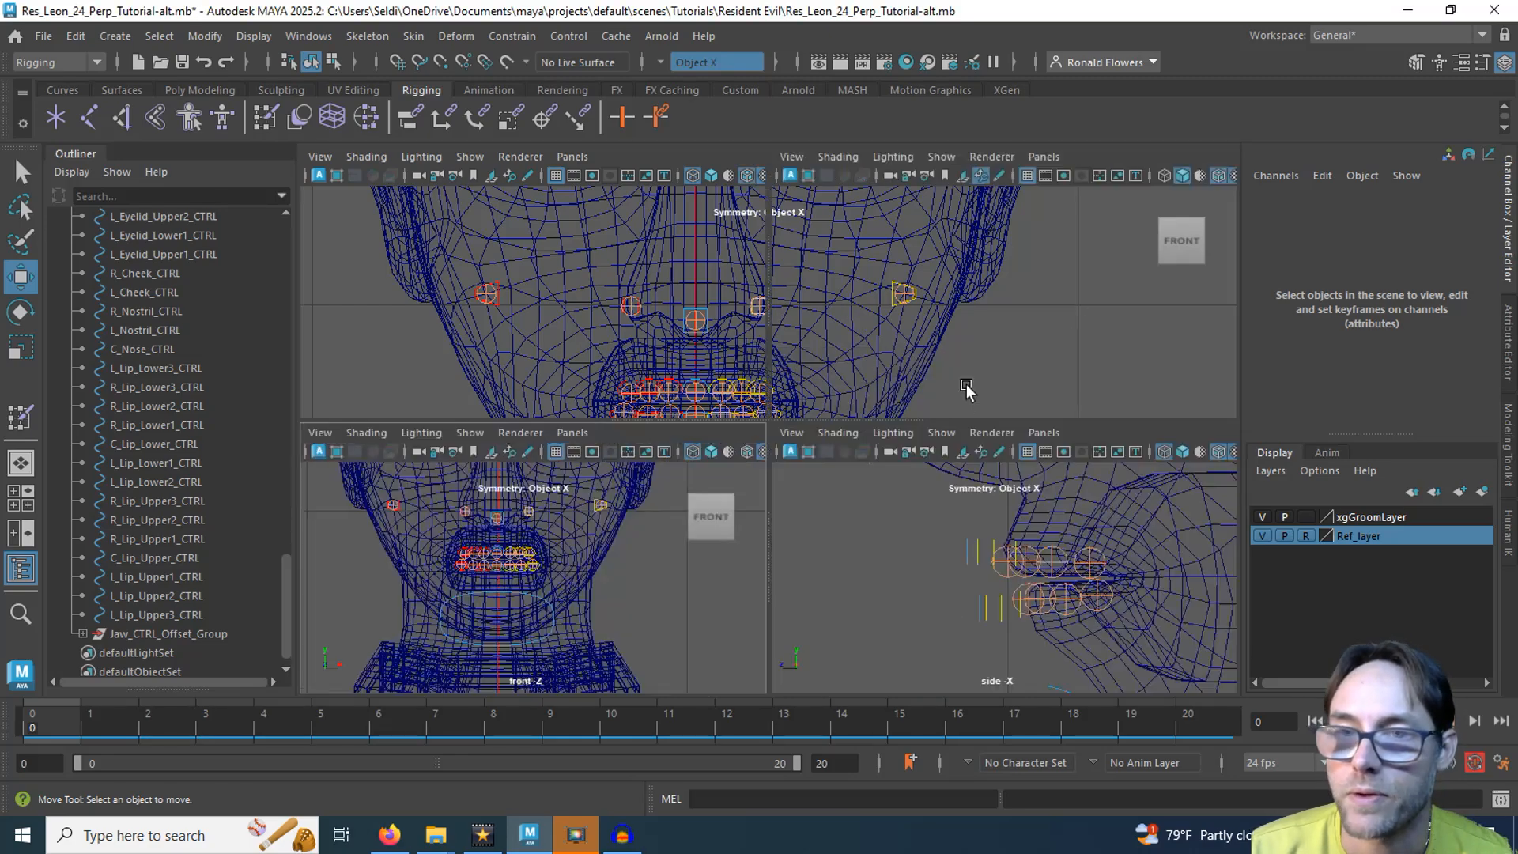
key(space)
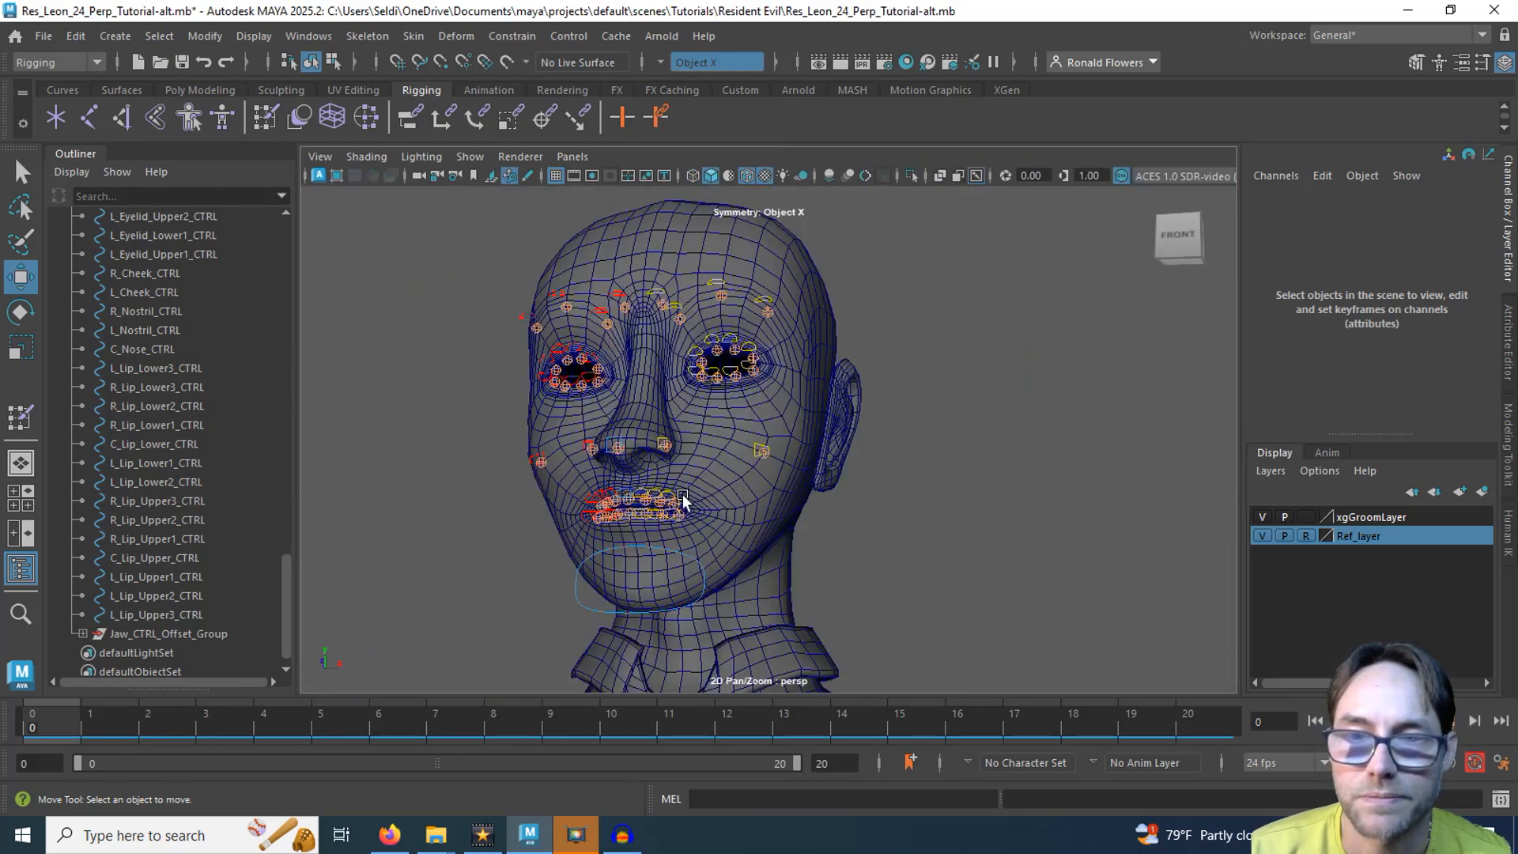
alt+drag(682, 496, 836, 457)
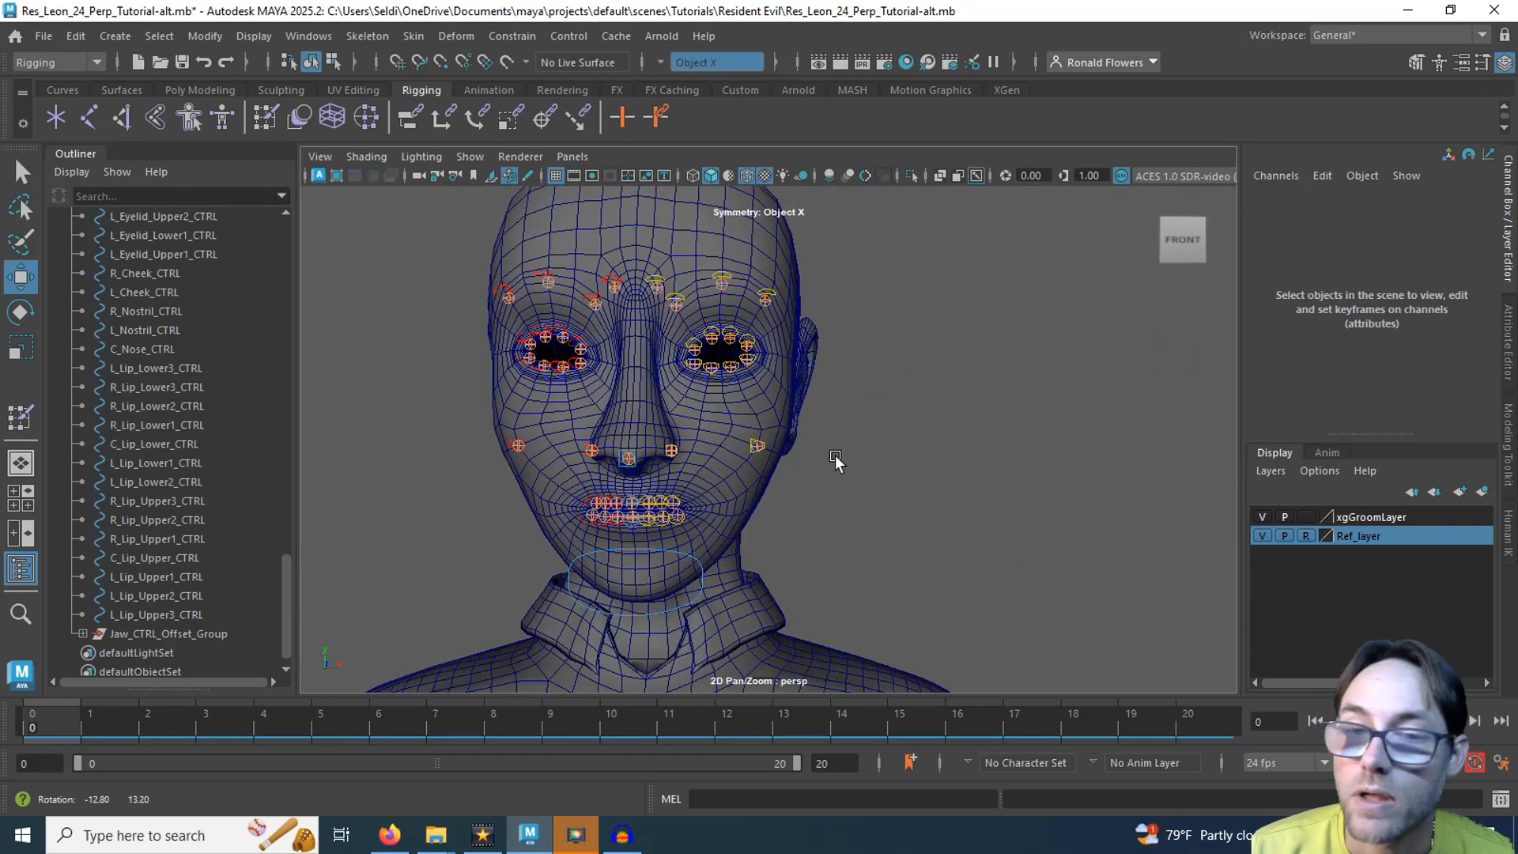
alt+middle_drag(848, 384, 864, 506)
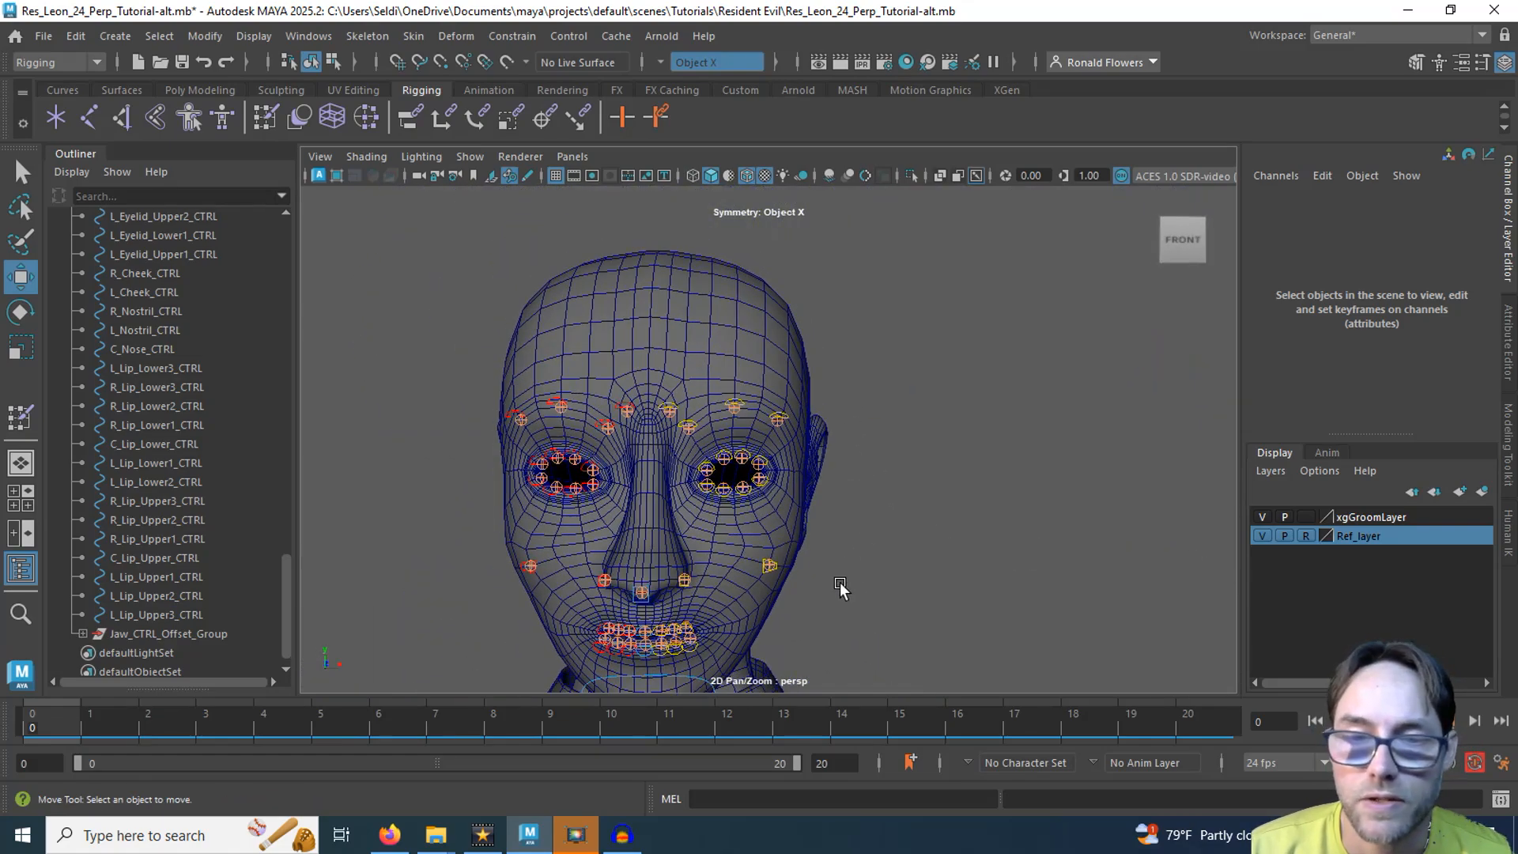
Step: Open the Paint Skin Weights tool settings for the Body mesh and choose the L_Nostril influence, with the Outliner hidden
scroll(841, 586, up, 5)
alt+middle_drag(805, 594, 949, 169)
alt+drag(822, 423, 798, 480)
click(778, 313)
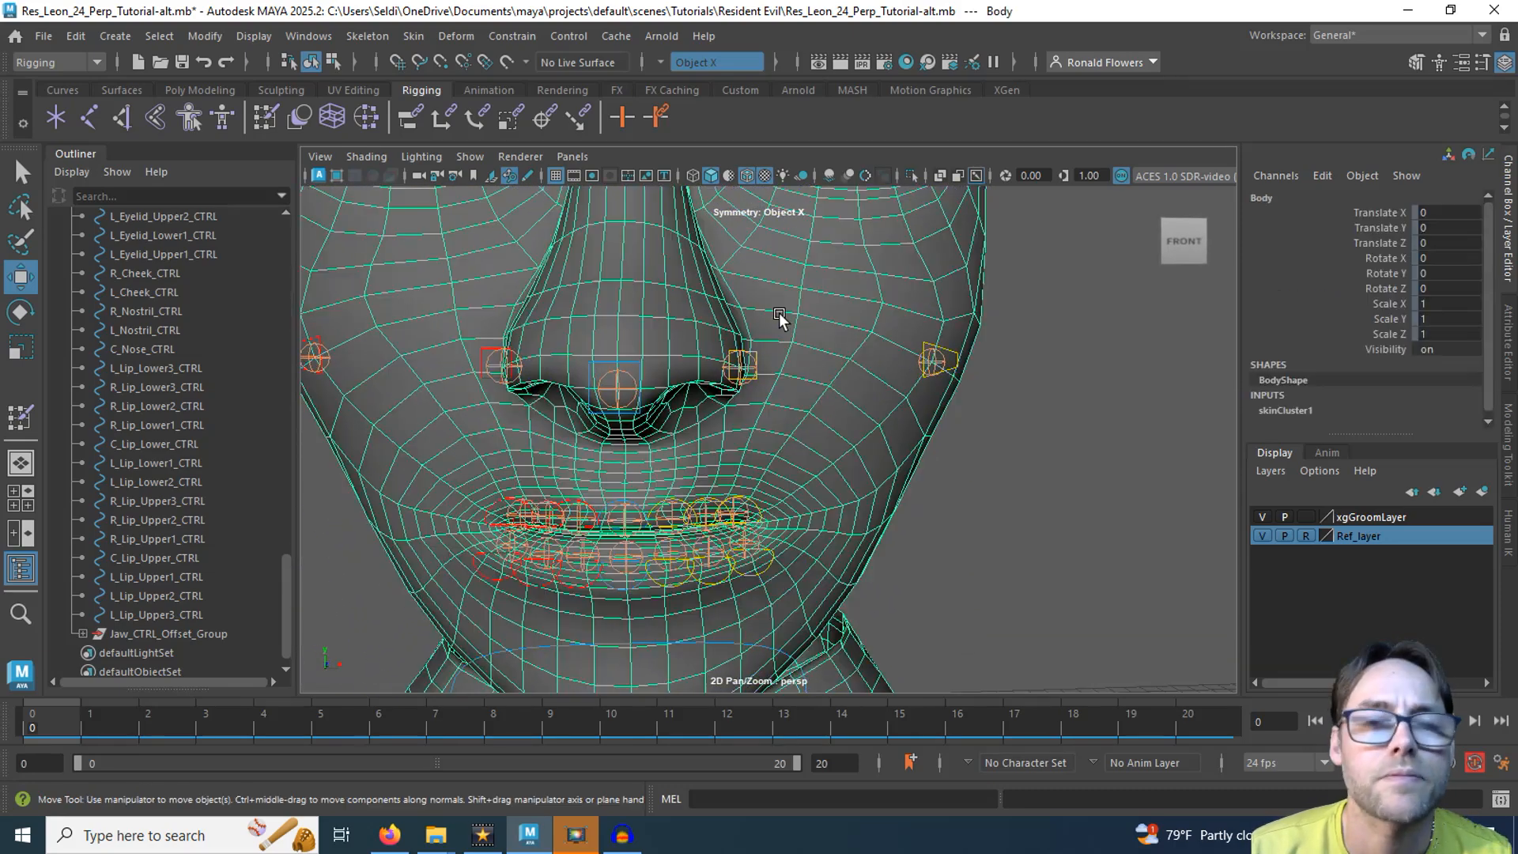
click(412, 39)
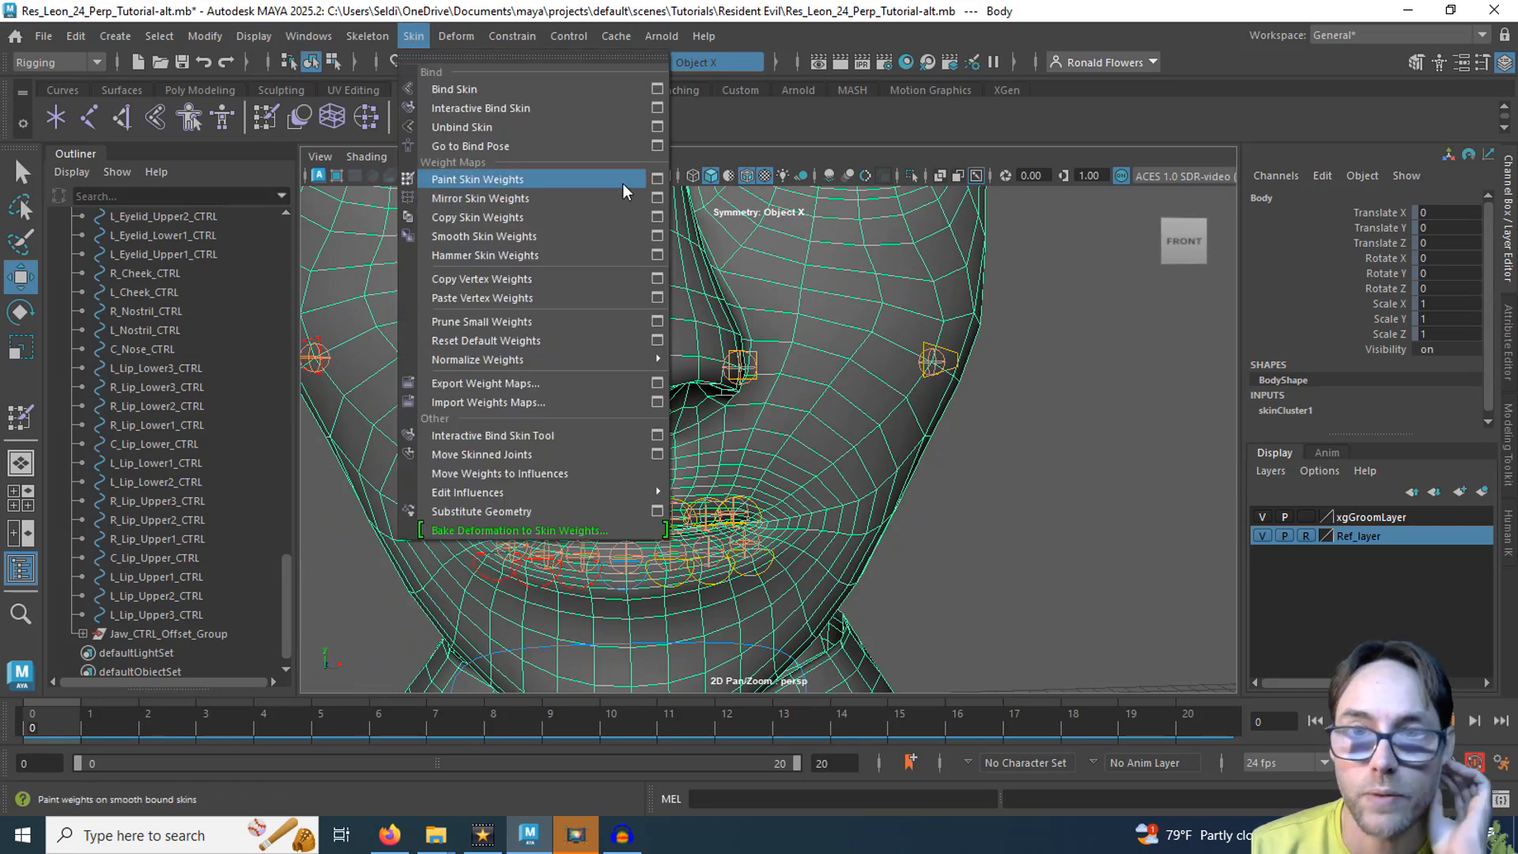
click(654, 177)
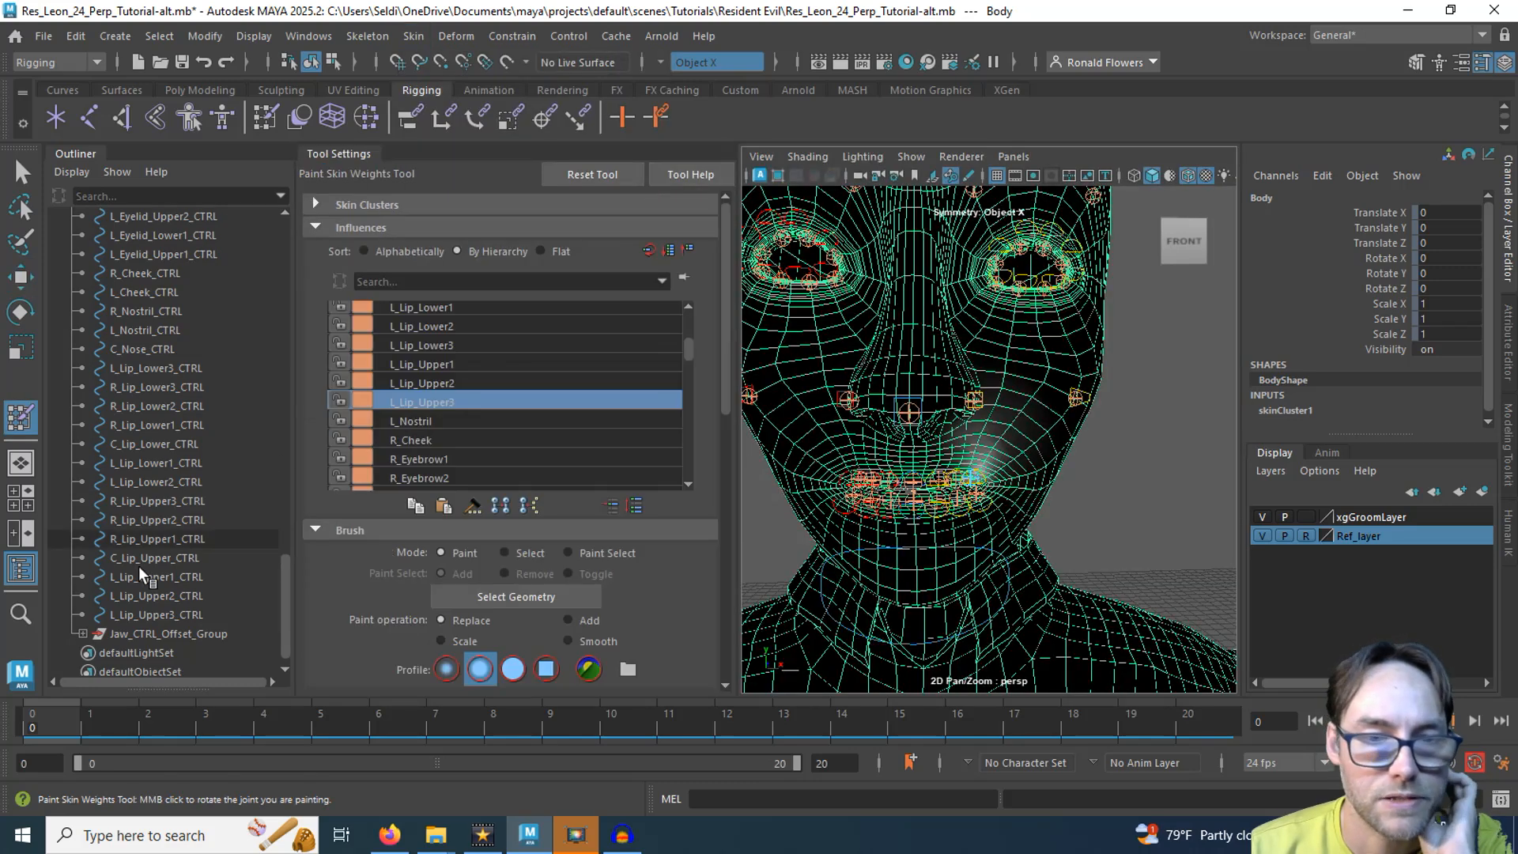
click(19, 572)
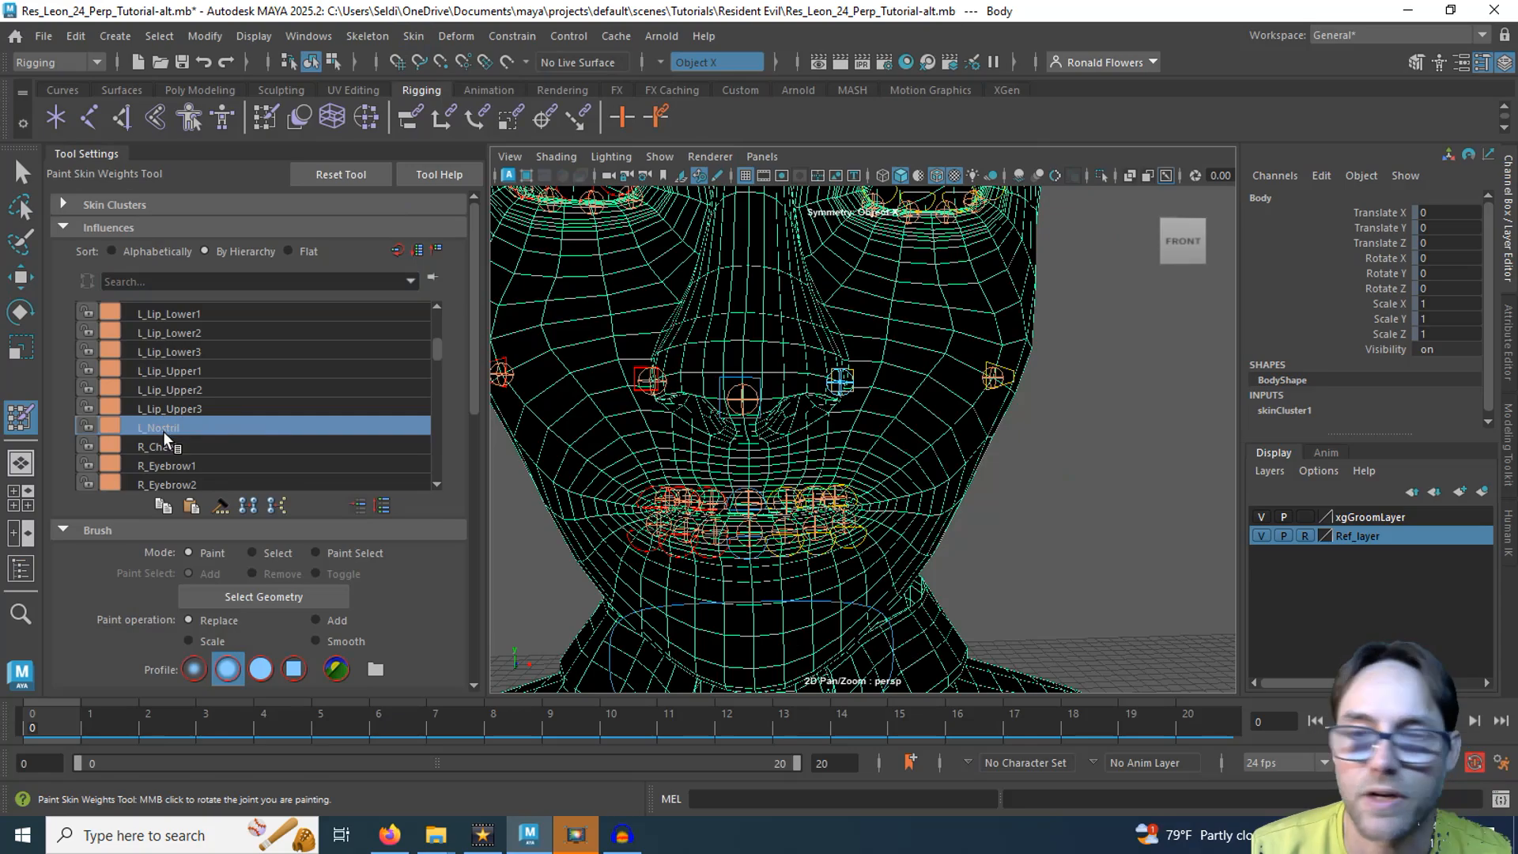
Step: Move L_Nostril_CTRL outward along X by about 0.82 to test the nostril's deformation
mouse_move(917, 404)
alt+mouse_down()
mouse_move(837, 406)
mouse_move(812, 363)
mouse_move(823, 437)
mouse_move(795, 372)
mouse_move(761, 403)
mouse_move(785, 416)
mouse_move(751, 393)
mouse_move(770, 416)
mouse_move(796, 411)
mouse_move(800, 384)
alt+mouse_up()
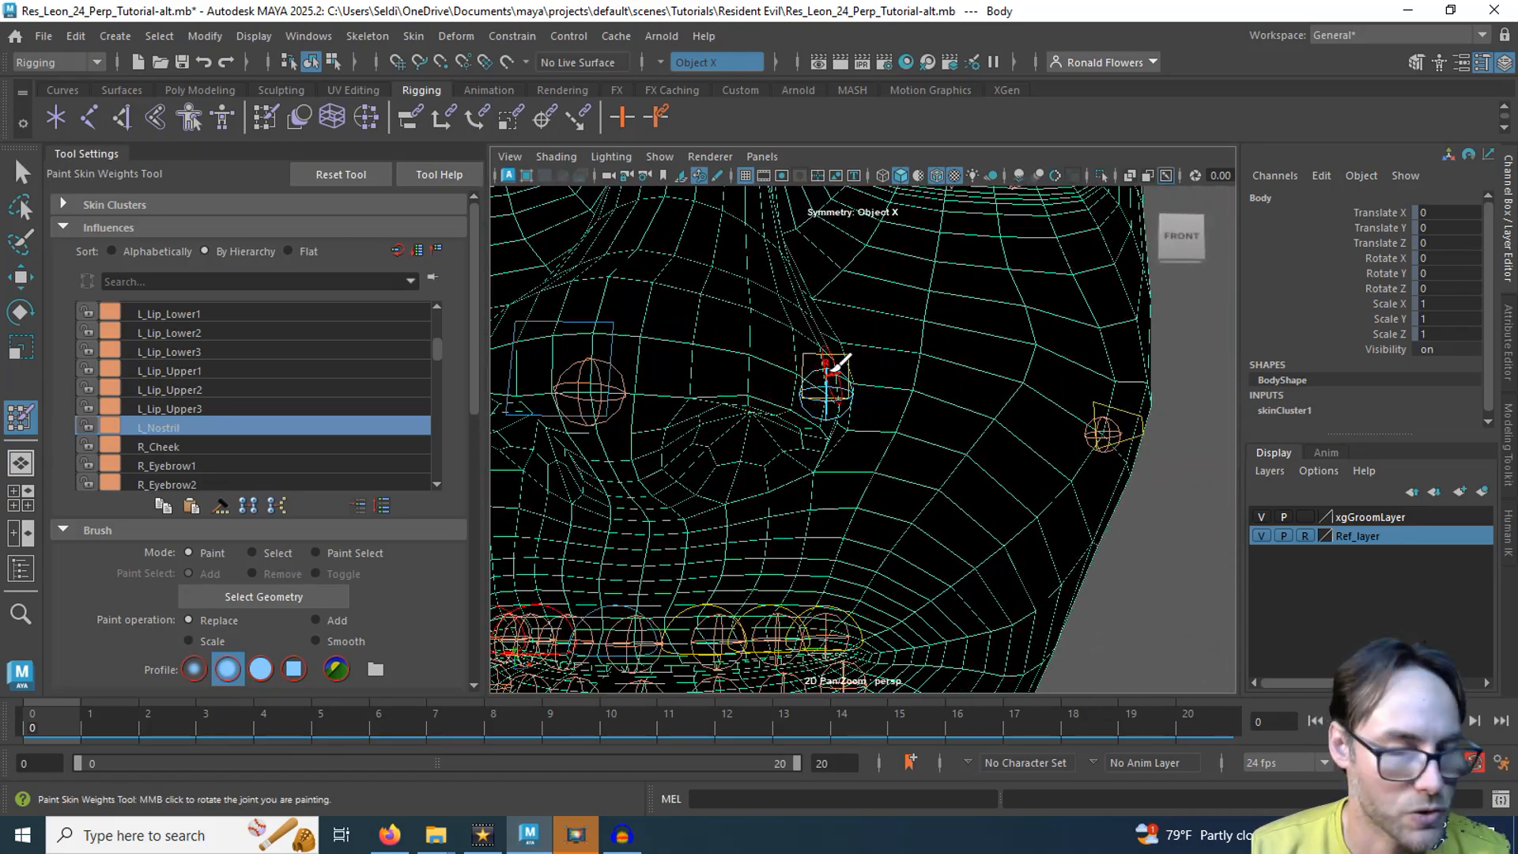
key(q)
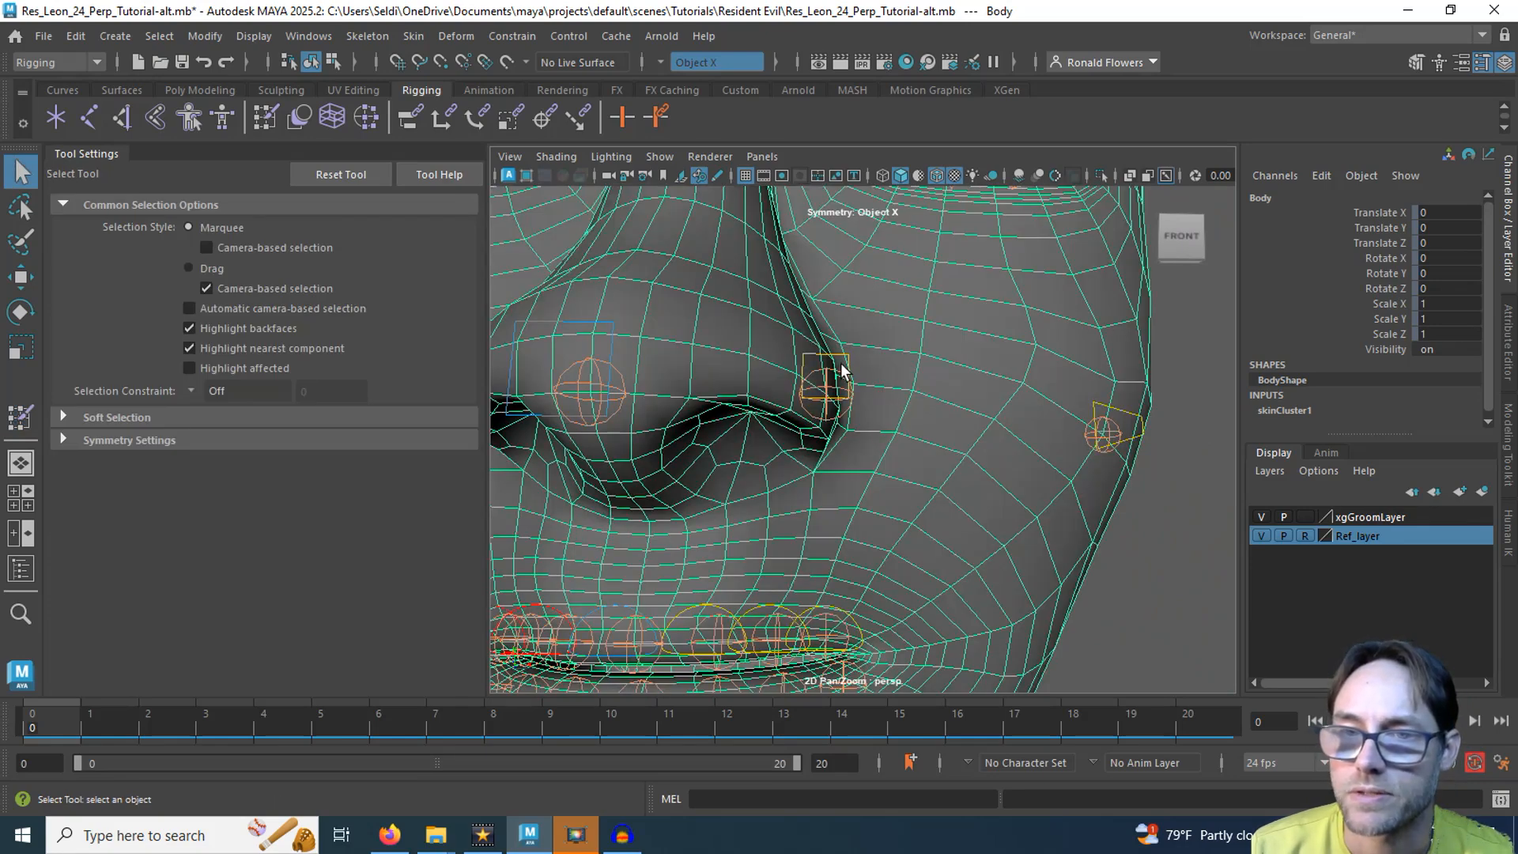
click(843, 351)
key(w)
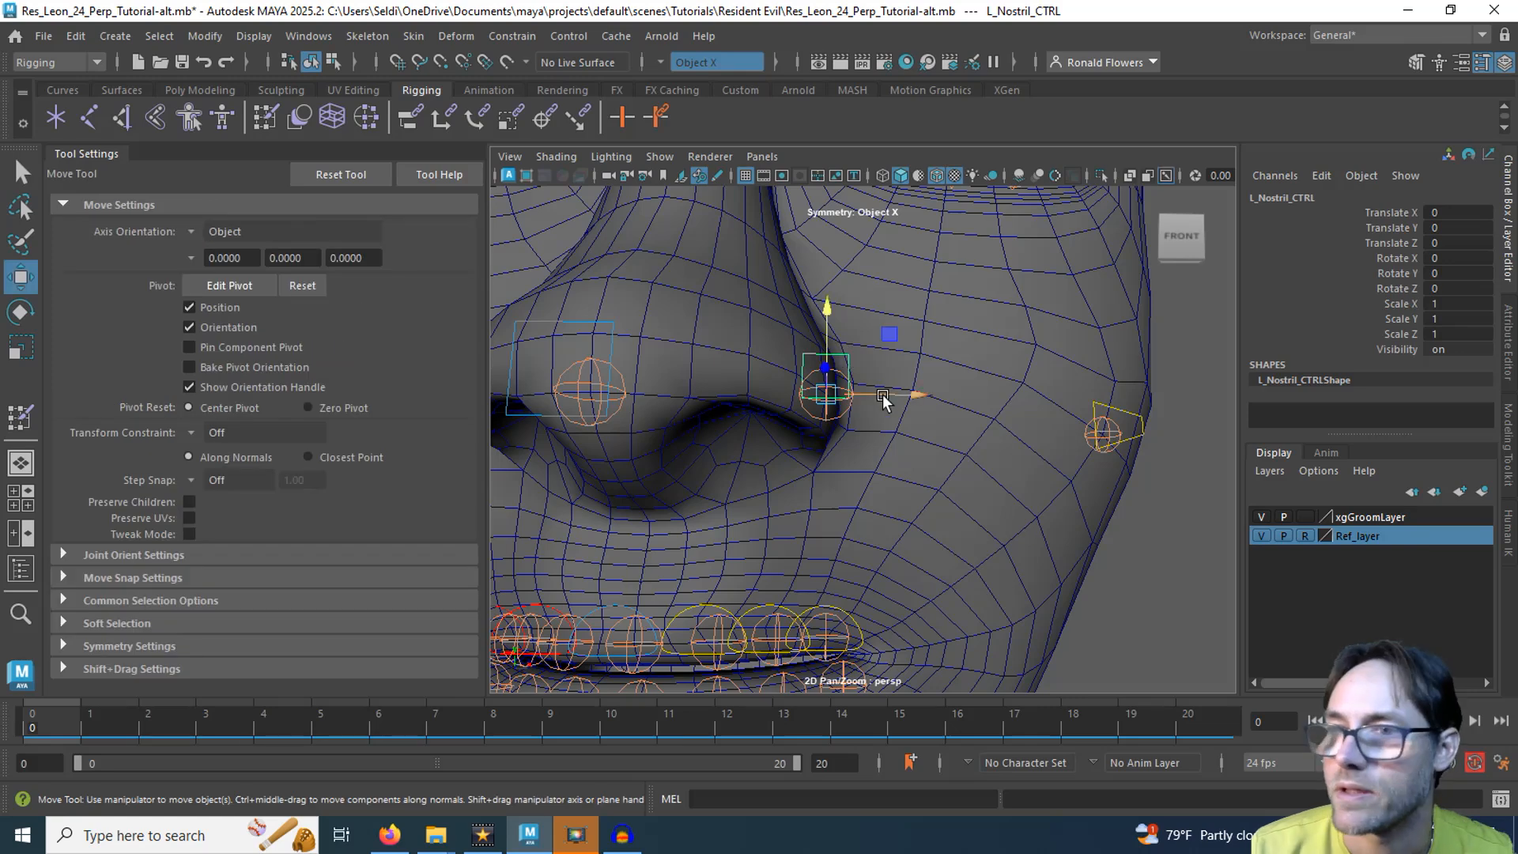
drag(883, 393, 971, 391)
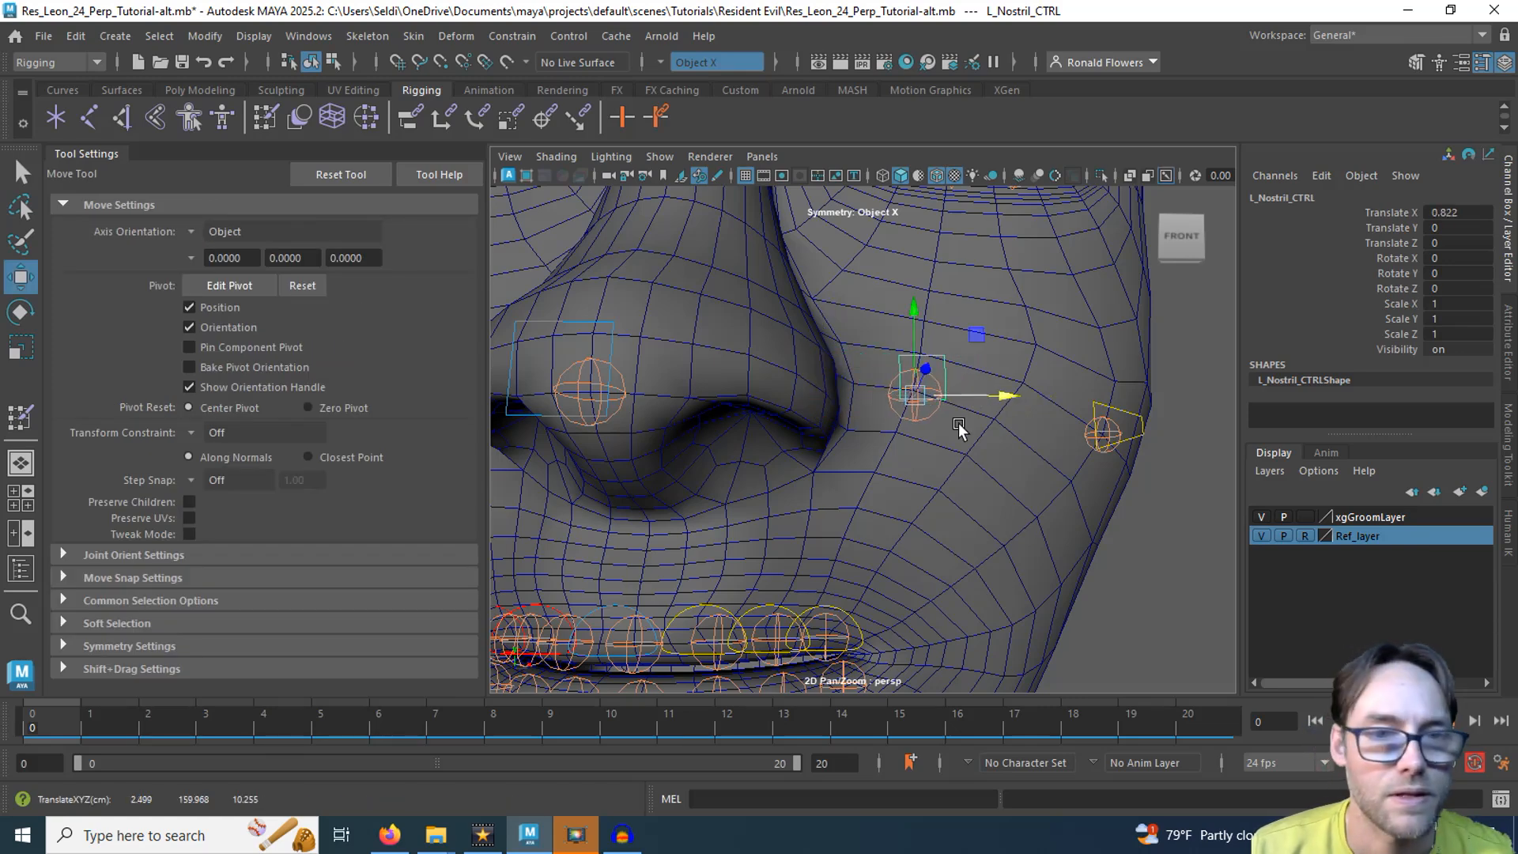
Step: Return to Paint Skin Weights on the Body mesh and set the paint operation to Add with a value of 0.1
click(746, 373)
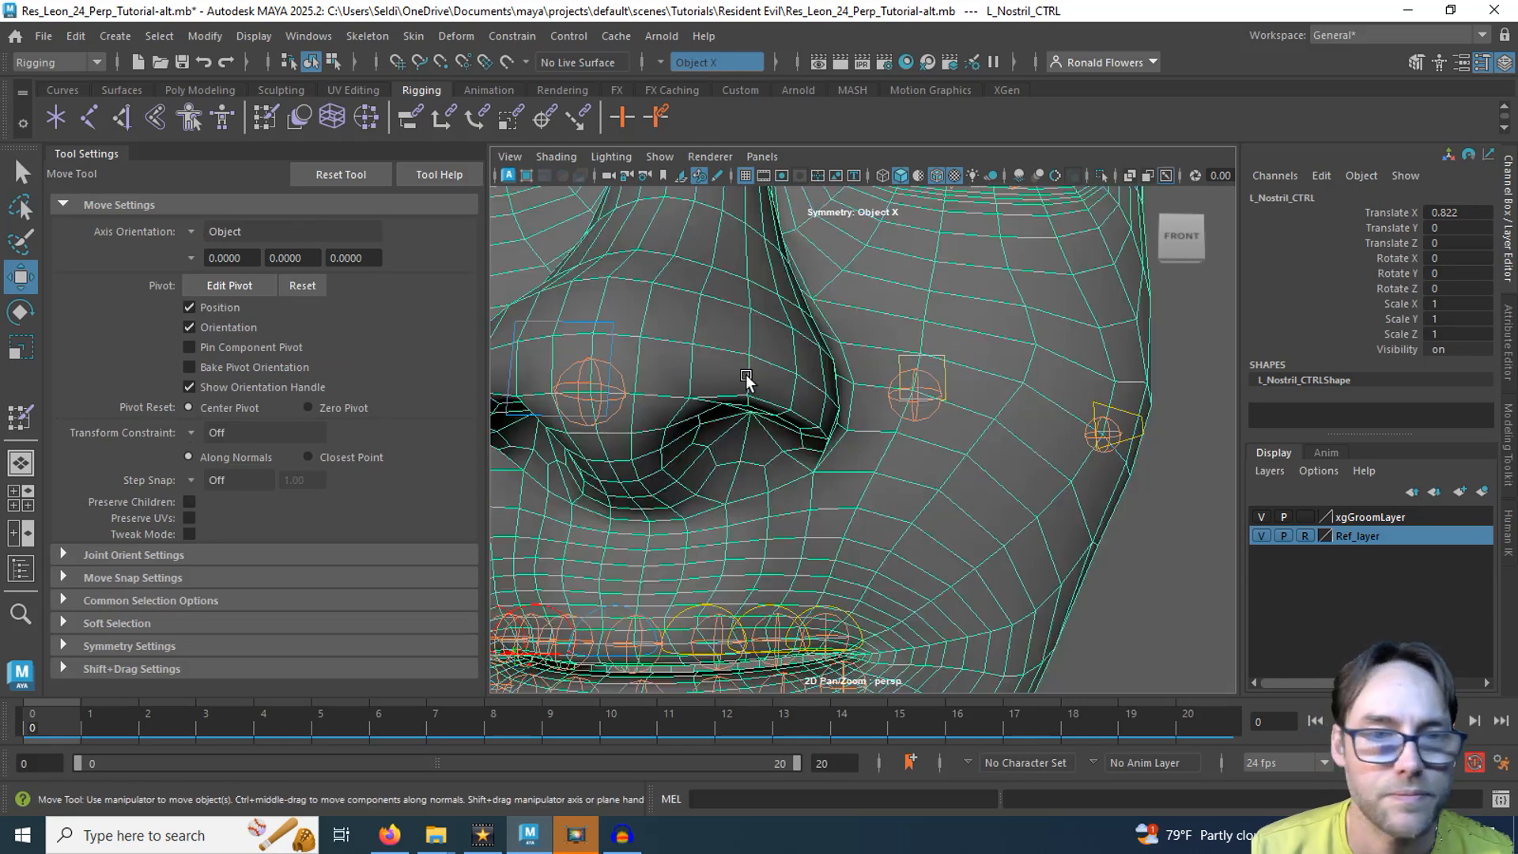
click(16, 423)
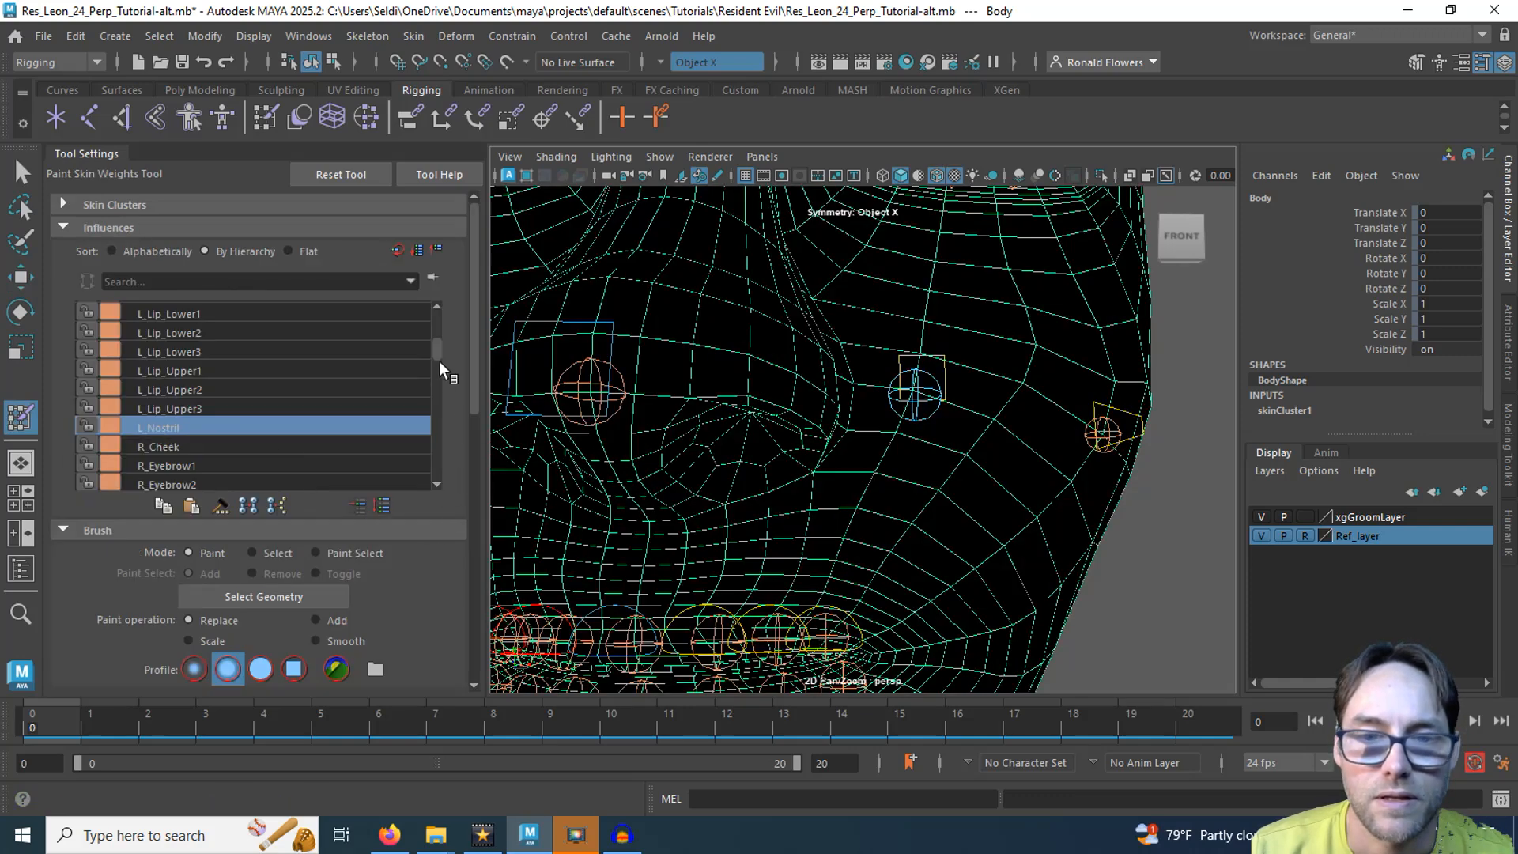
scroll(438, 539, down, 4)
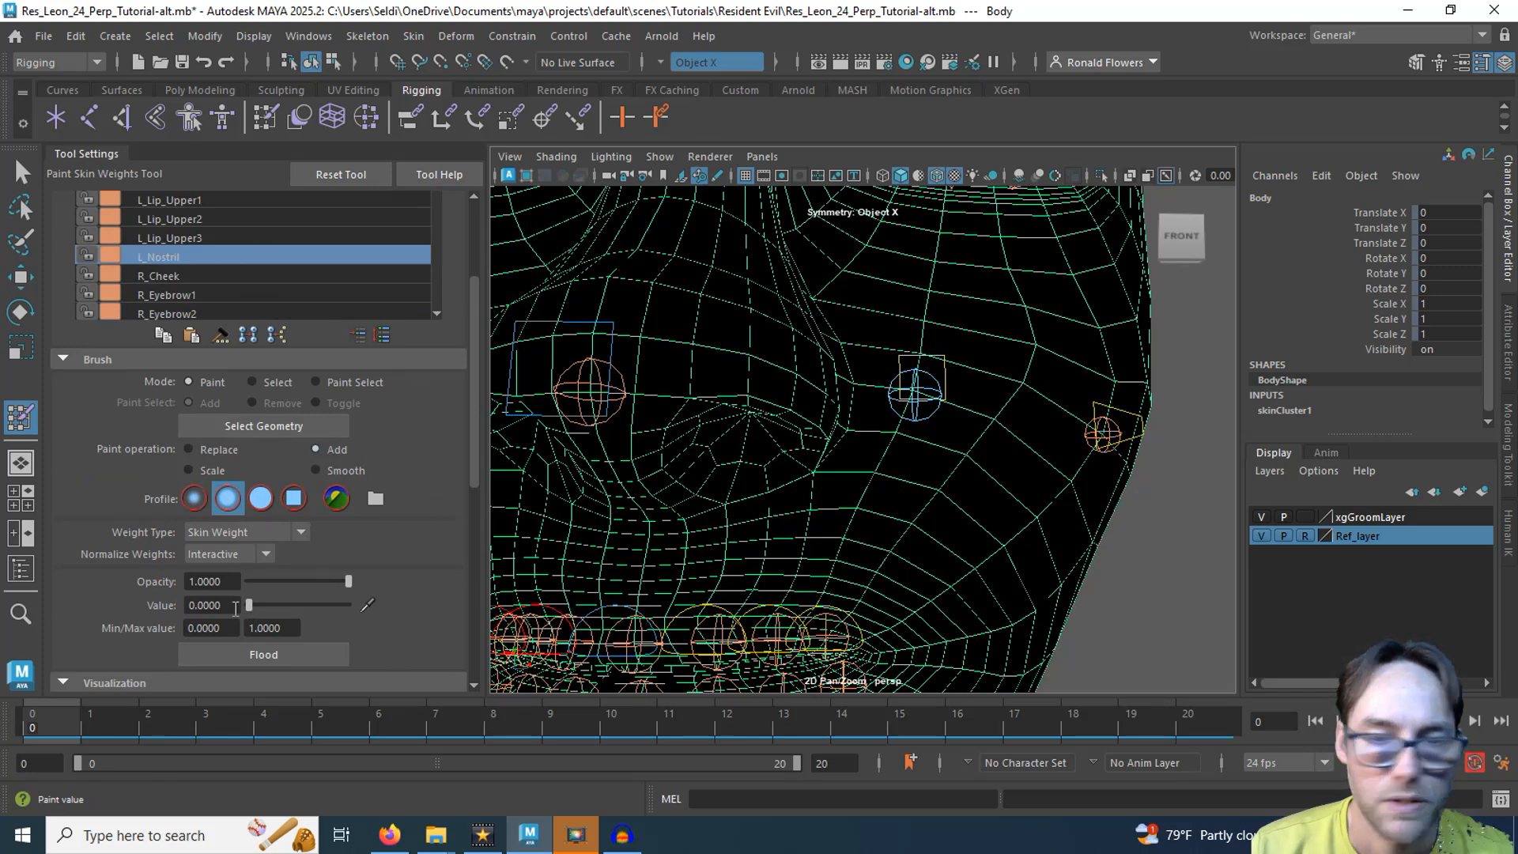
text(0.1)
key(Return)
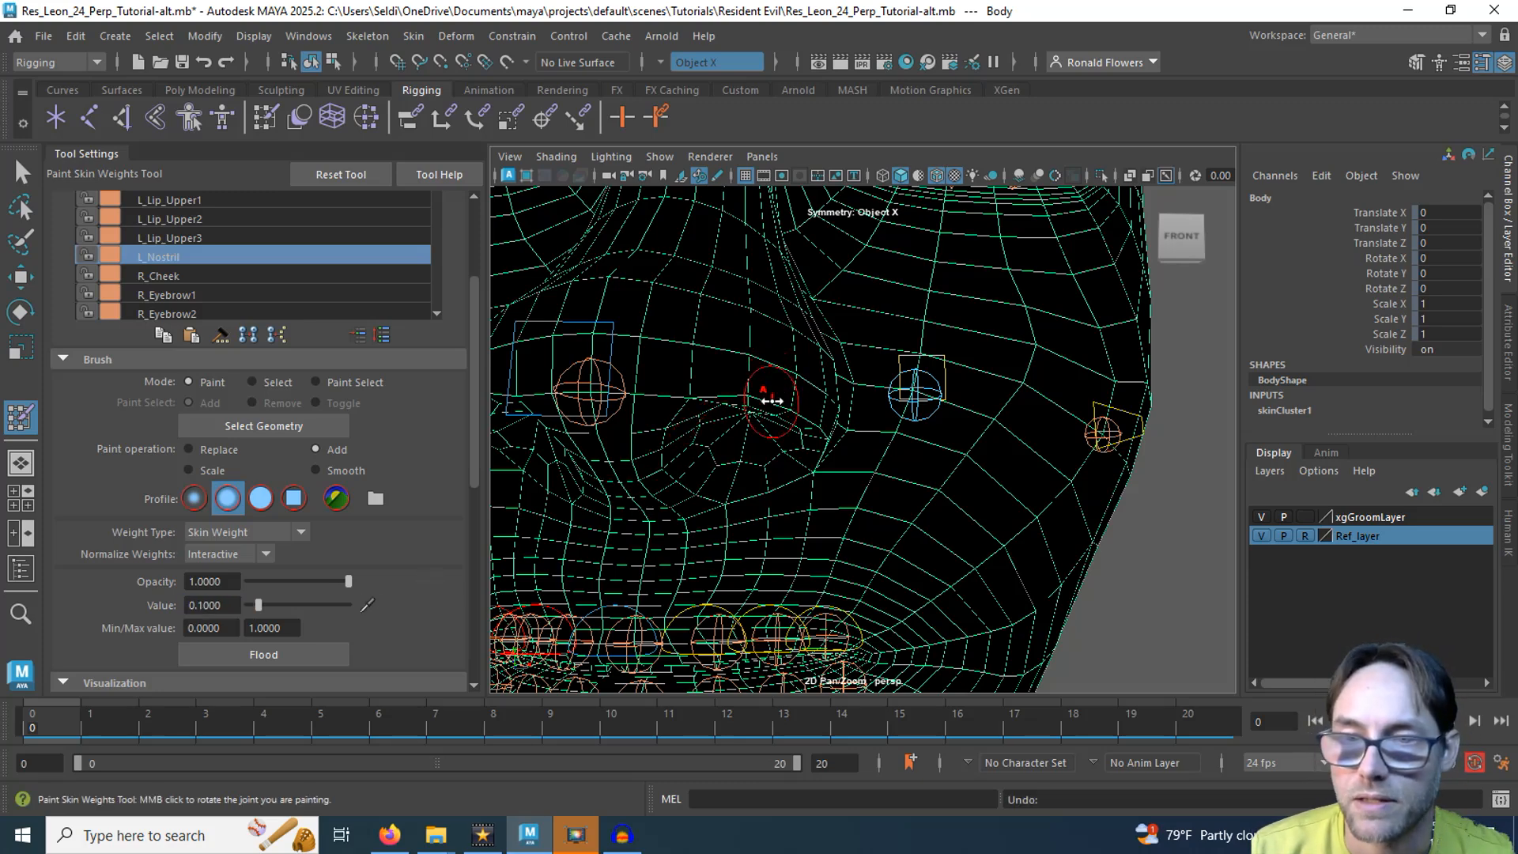
Step: Paint L_Nostril skin weights over the left side of the nose, around the nostril wing and its underside
mouse_move(771, 401)
mouse_down()
mouse_move(808, 398)
mouse_move(712, 416)
mouse_move(769, 403)
mouse_move(702, 400)
mouse_move(766, 339)
mouse_move(732, 321)
mouse_move(681, 348)
mouse_move(670, 387)
mouse_move(627, 380)
mouse_move(700, 372)
mouse_up()
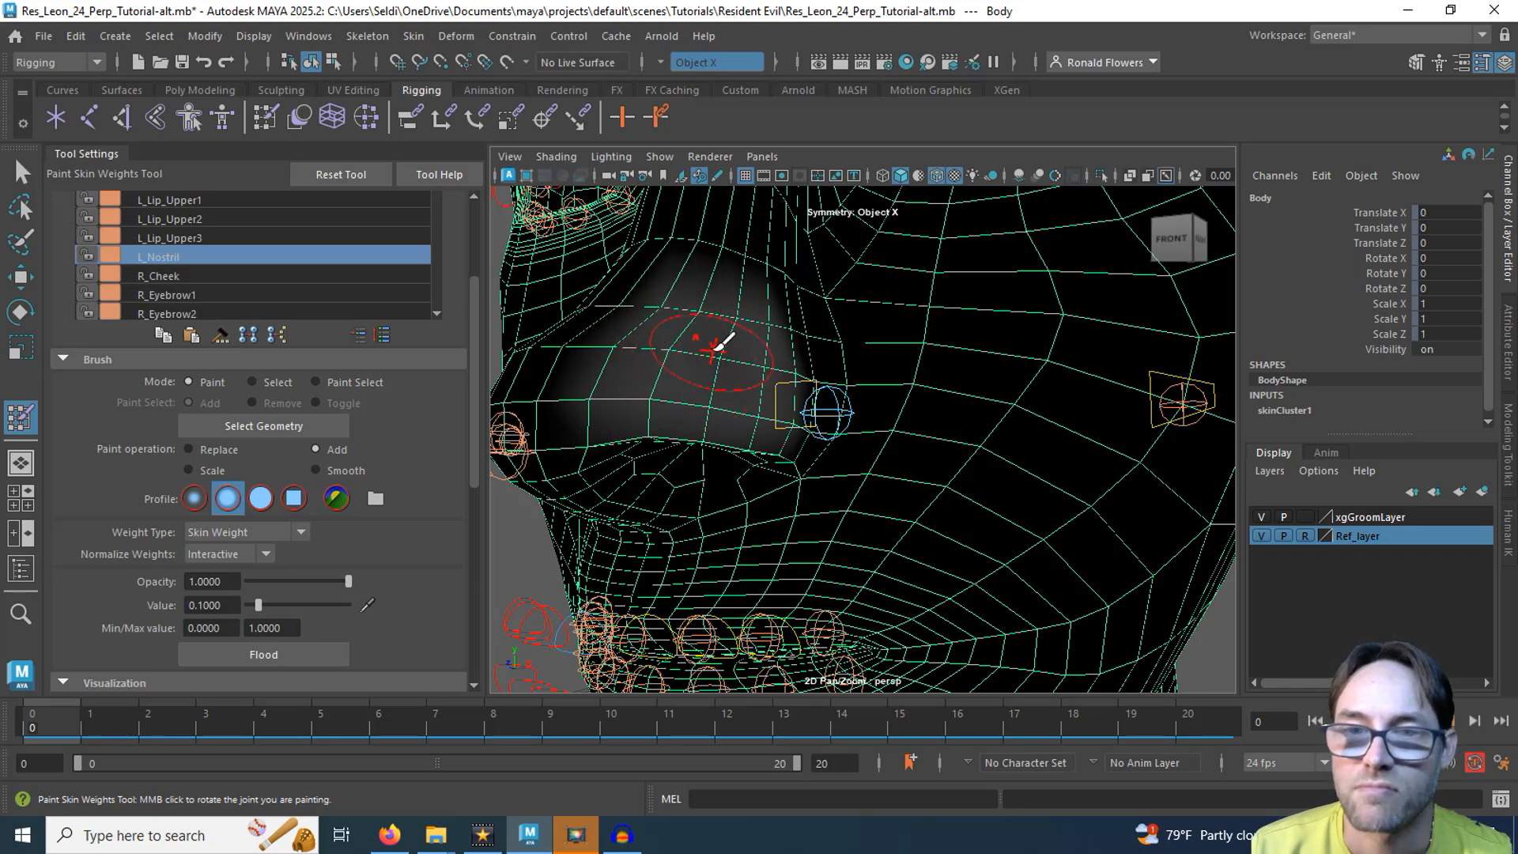
mouse_move(739, 383)
alt+mouse_down()
mouse_move(632, 419)
mouse_move(743, 366)
alt+mouse_up()
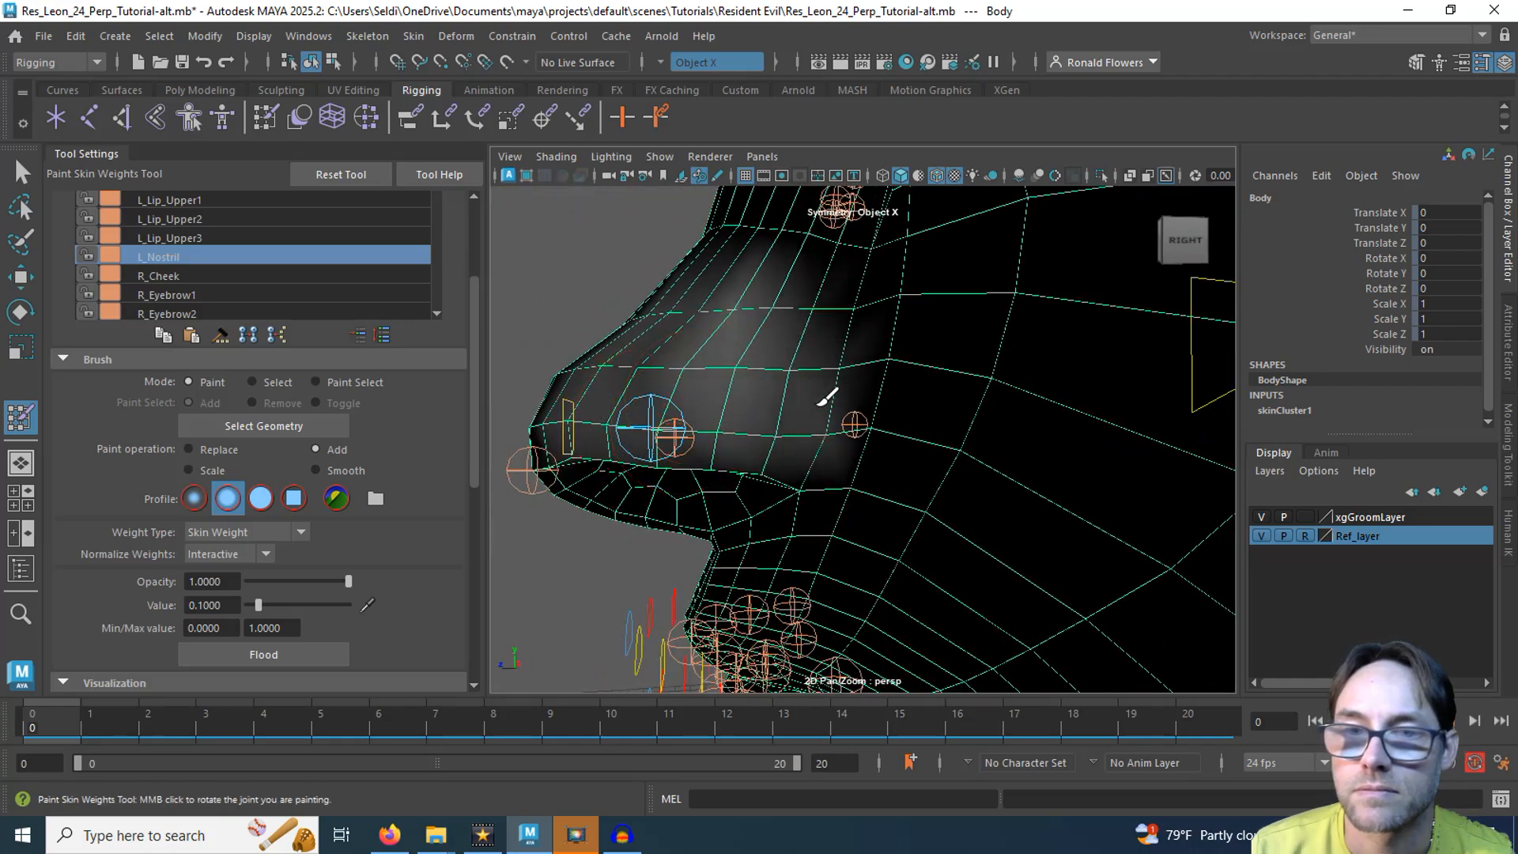
alt+drag(613, 407, 793, 380)
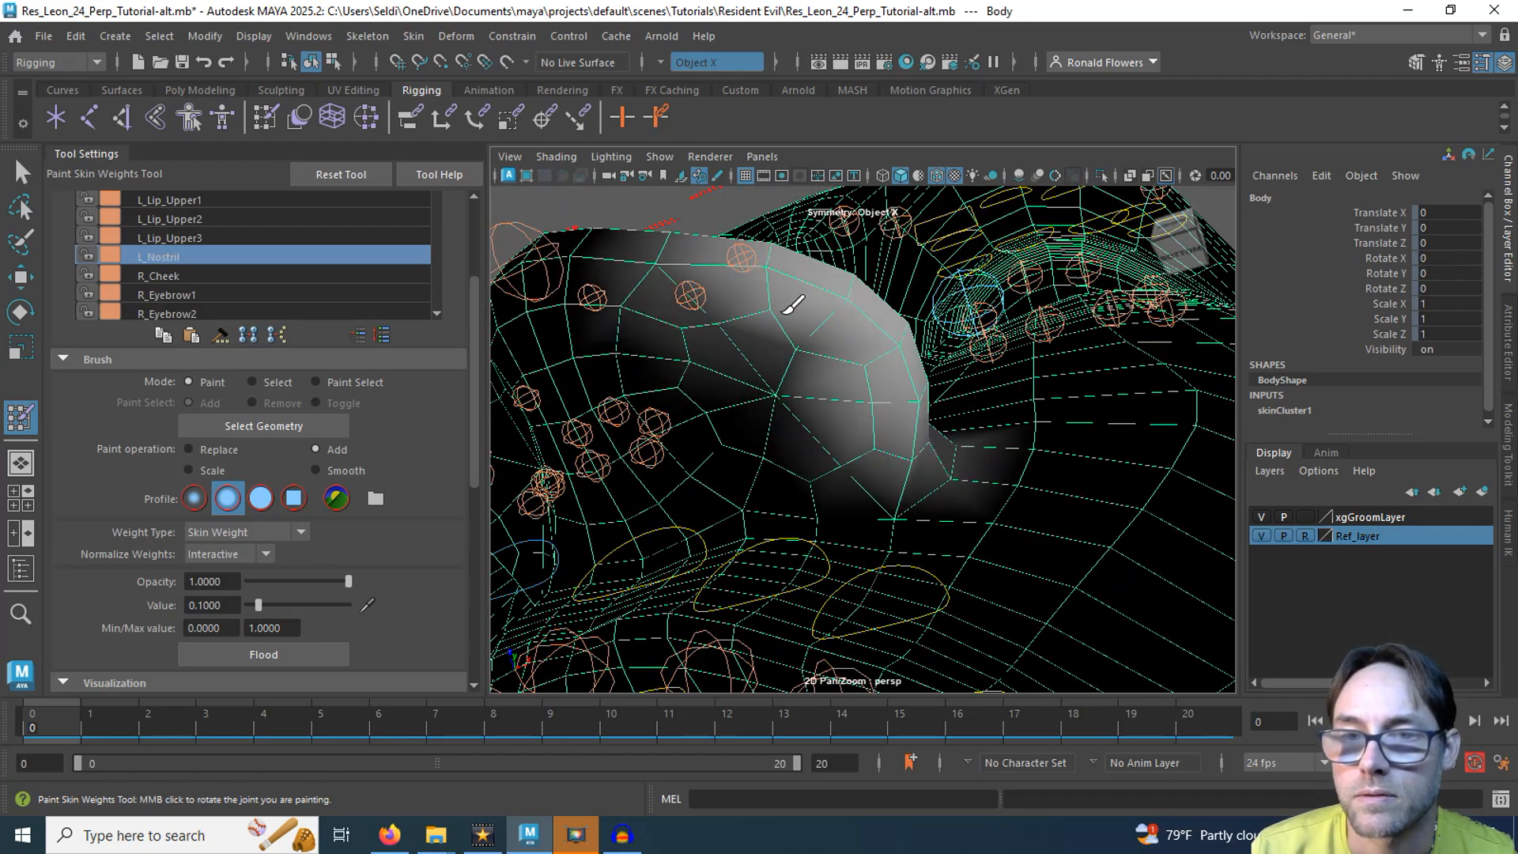
alt+drag(793, 308, 844, 510)
mouse_move(735, 382)
alt+mouse_down()
mouse_move(864, 440)
mouse_move(823, 393)
mouse_move(832, 433)
mouse_move(945, 400)
mouse_move(785, 434)
mouse_move(933, 398)
mouse_move(888, 444)
mouse_move(847, 532)
mouse_move(799, 473)
mouse_move(860, 430)
mouse_move(915, 427)
mouse_move(916, 364)
mouse_move(866, 460)
mouse_move(788, 521)
alt+mouse_up()
scroll(867, 383, up, 3)
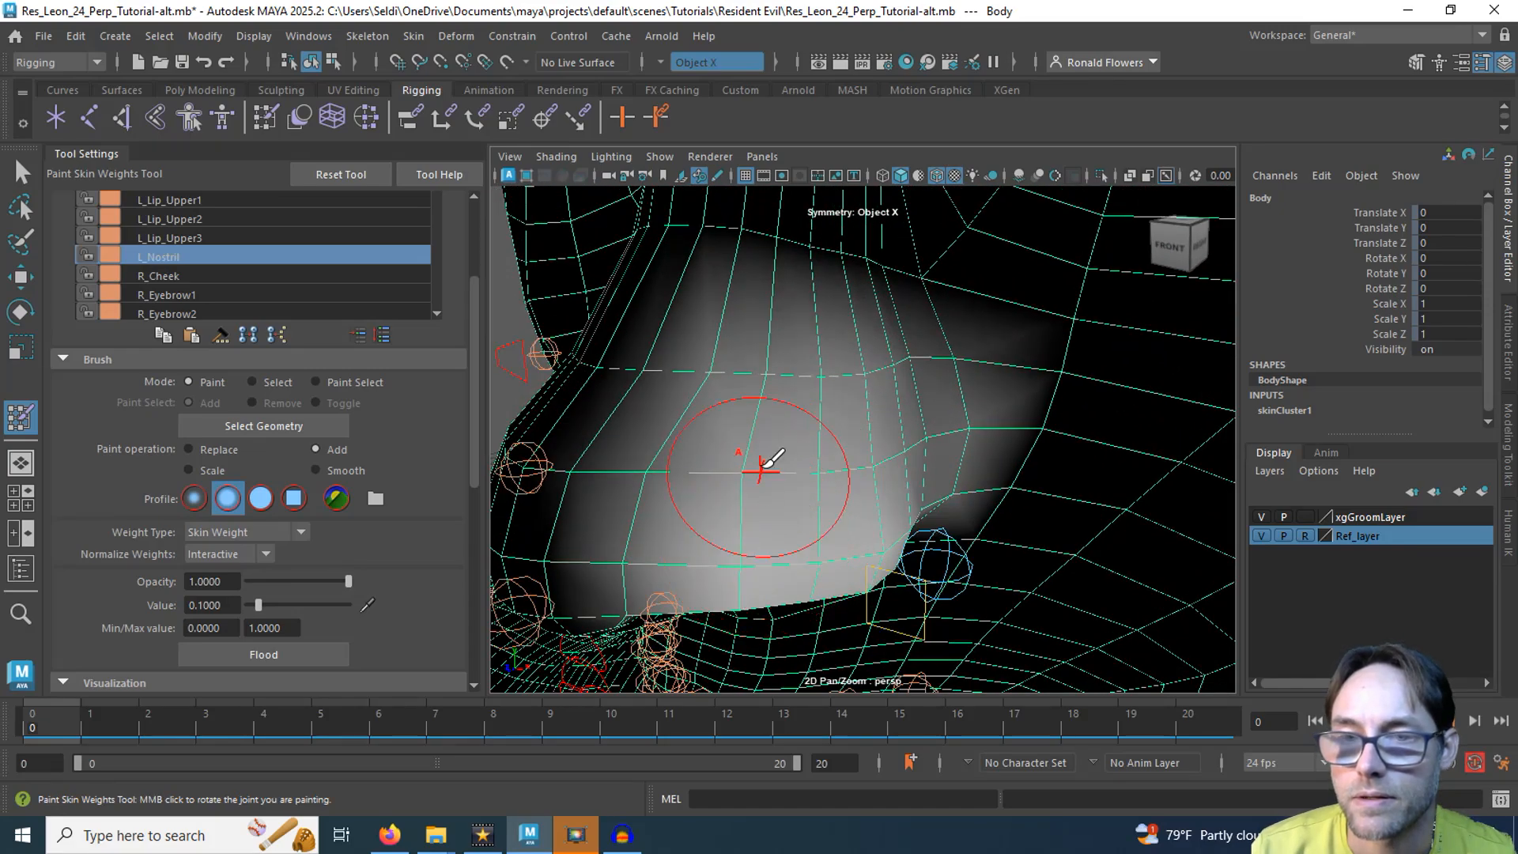
scroll(822, 413, down, 3)
Step: Test the painted nostril by moving L_Nostril_CTRL along X, and reset its Translate X to 0
key(q)
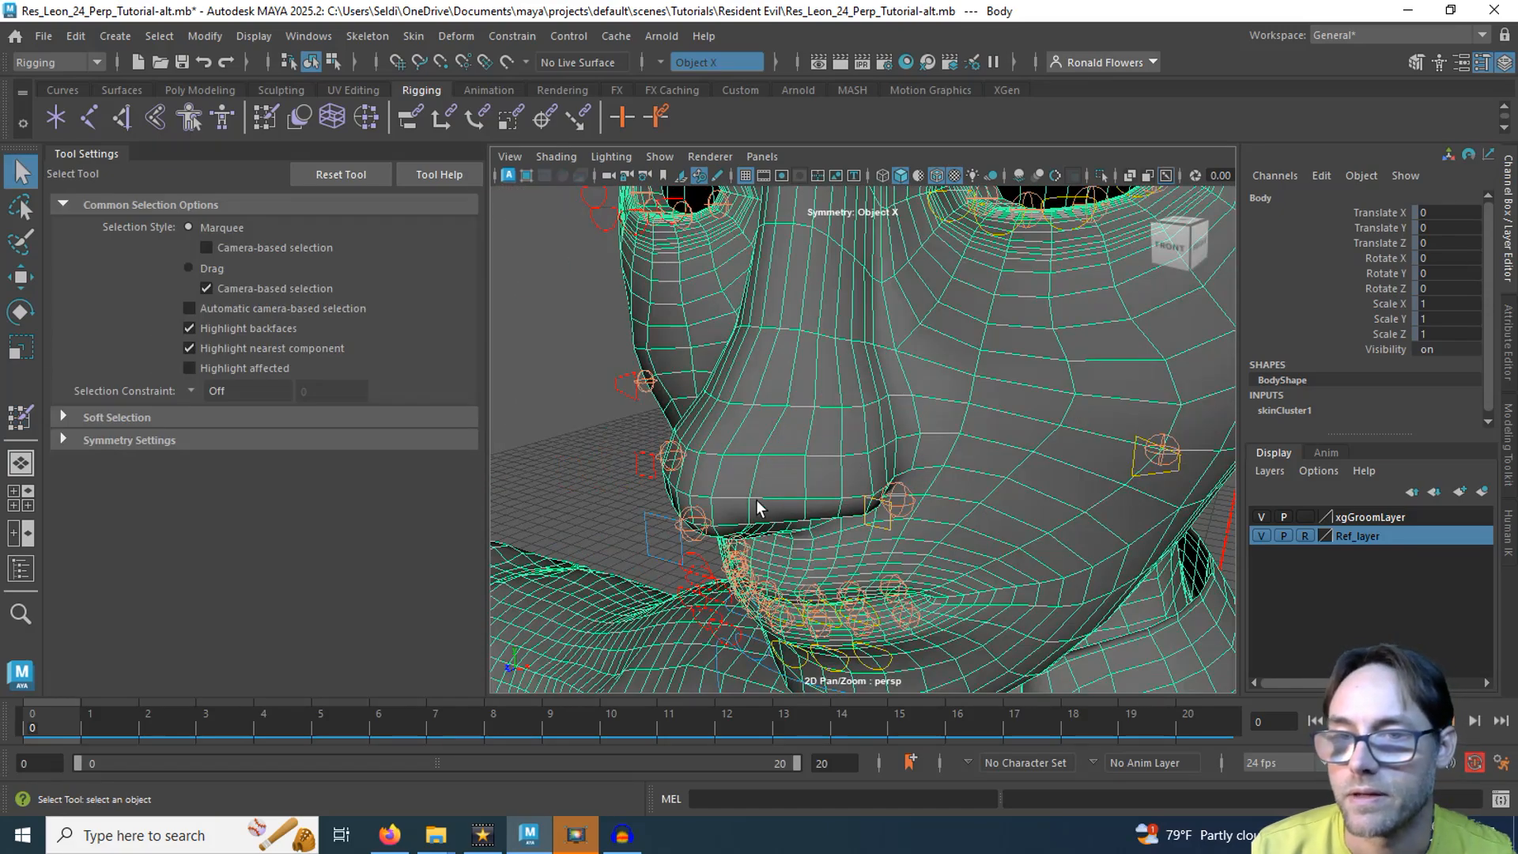
alt+drag(757, 507, 1008, 434)
click(974, 419)
key(w)
mouse_move(863, 402)
alt+mouse_down()
mouse_move(830, 464)
mouse_move(857, 391)
mouse_move(840, 396)
alt+mouse_up()
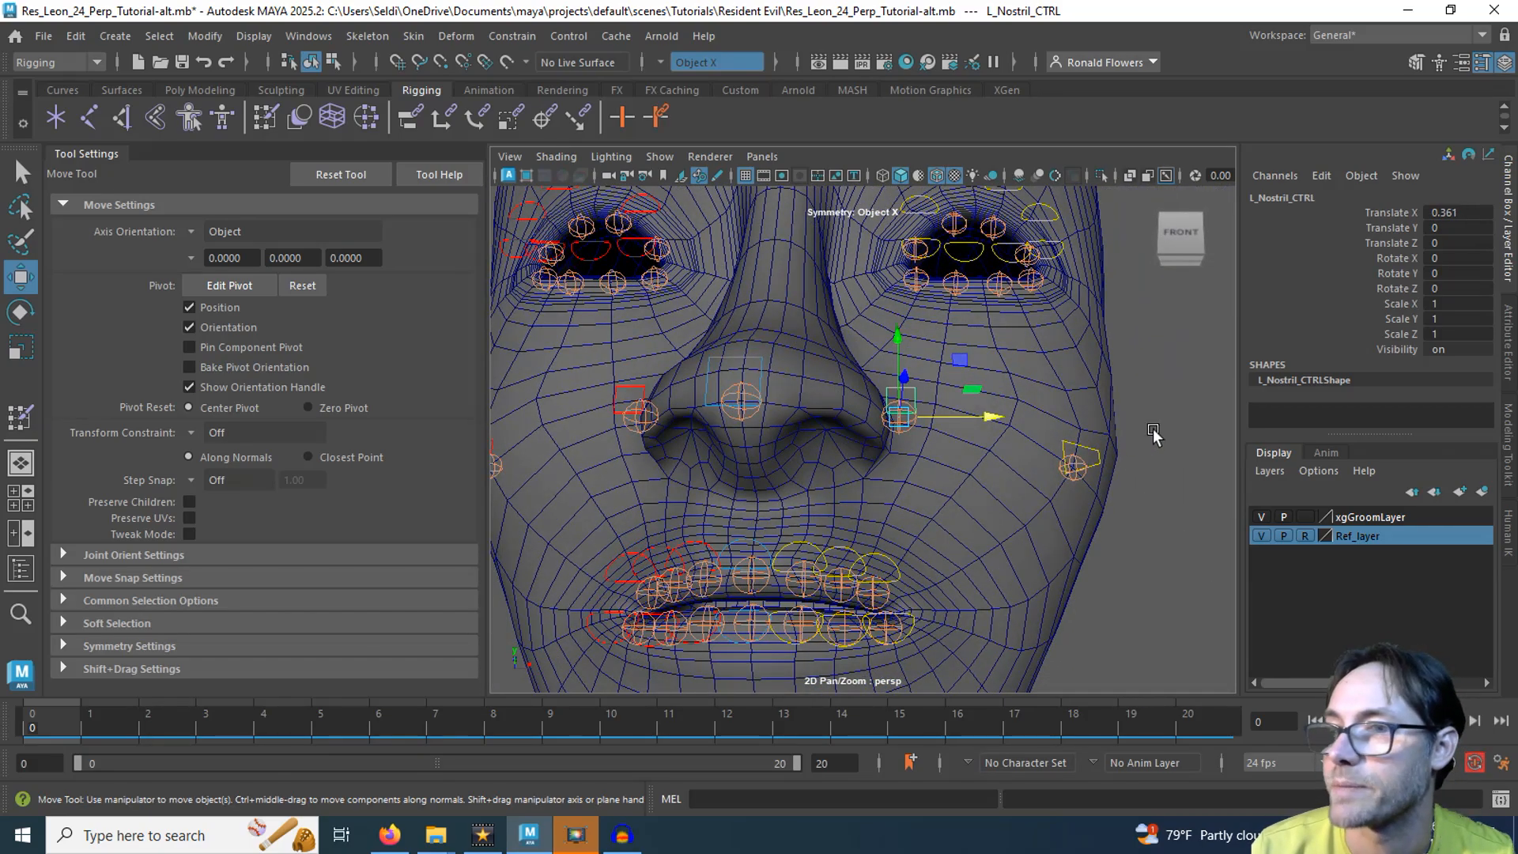
text(0)
key(Return)
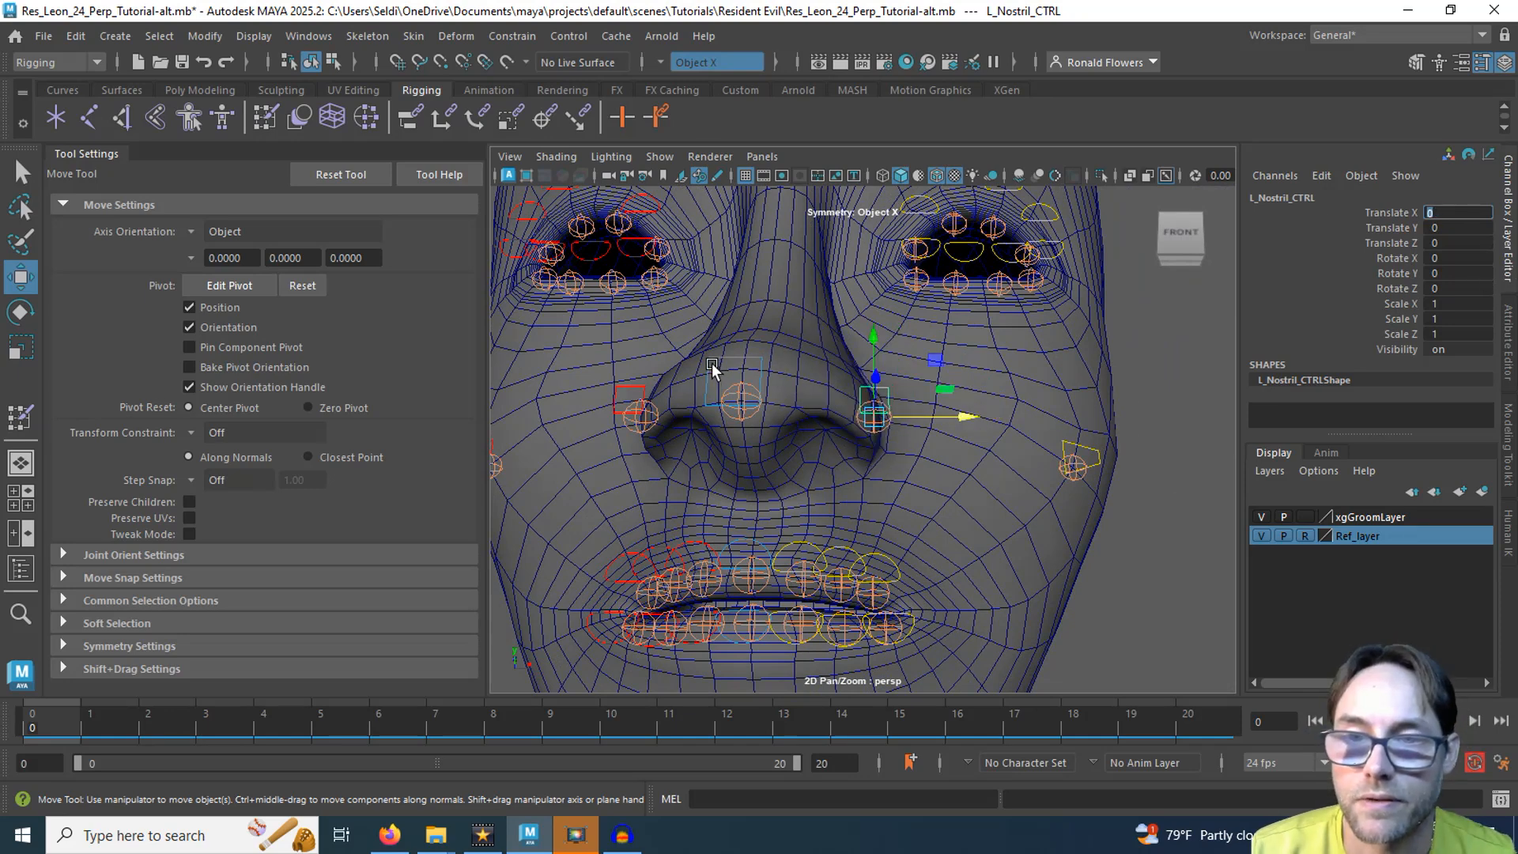
Step: Return to Paint Skin Weights on the Body mesh, filter the influences by "Nose" and select C_Nose
click(794, 375)
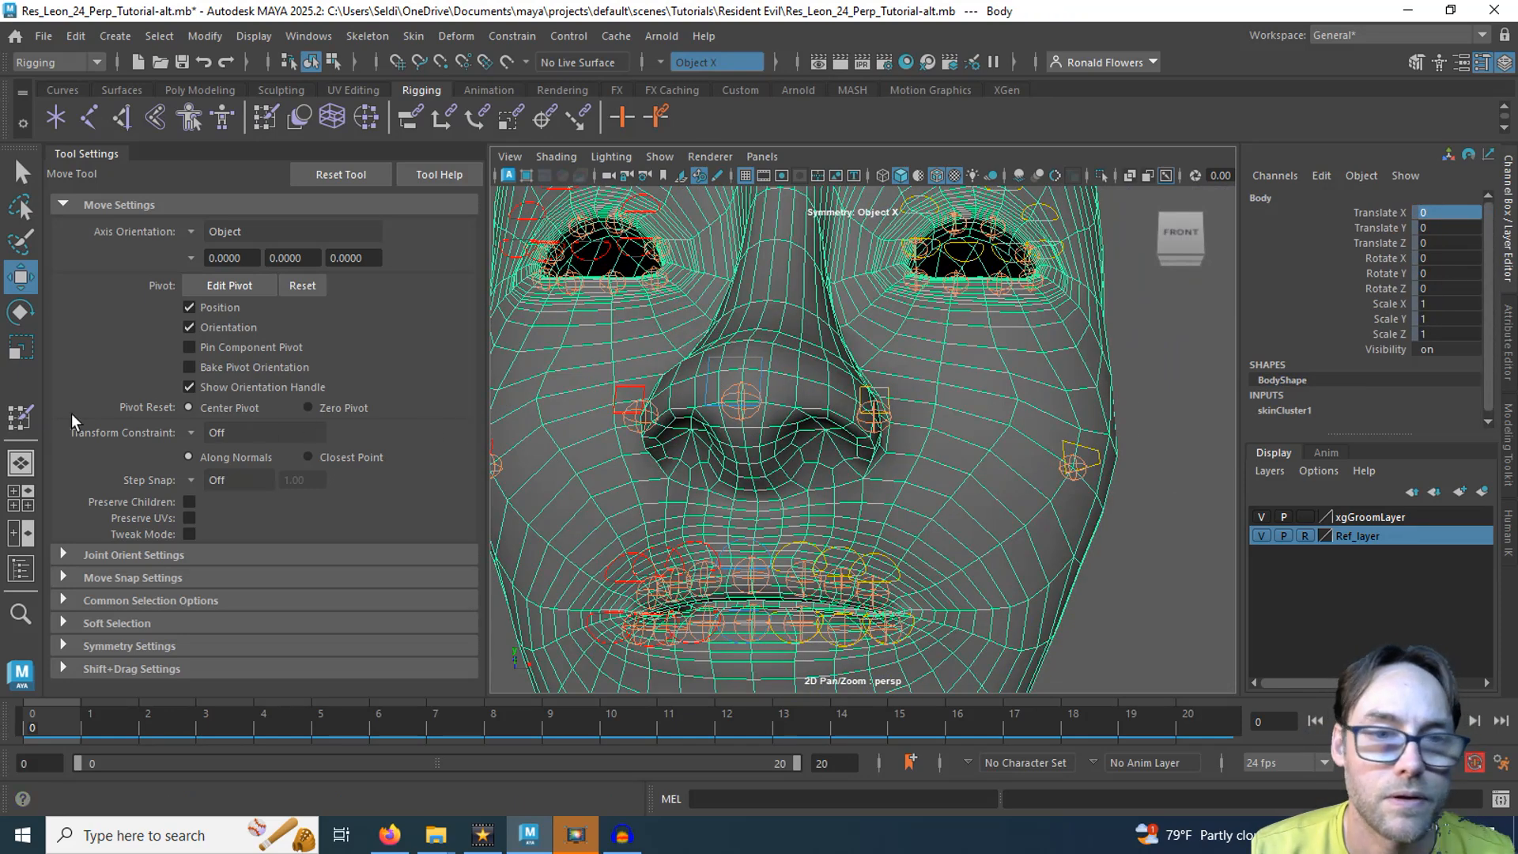
click(17, 416)
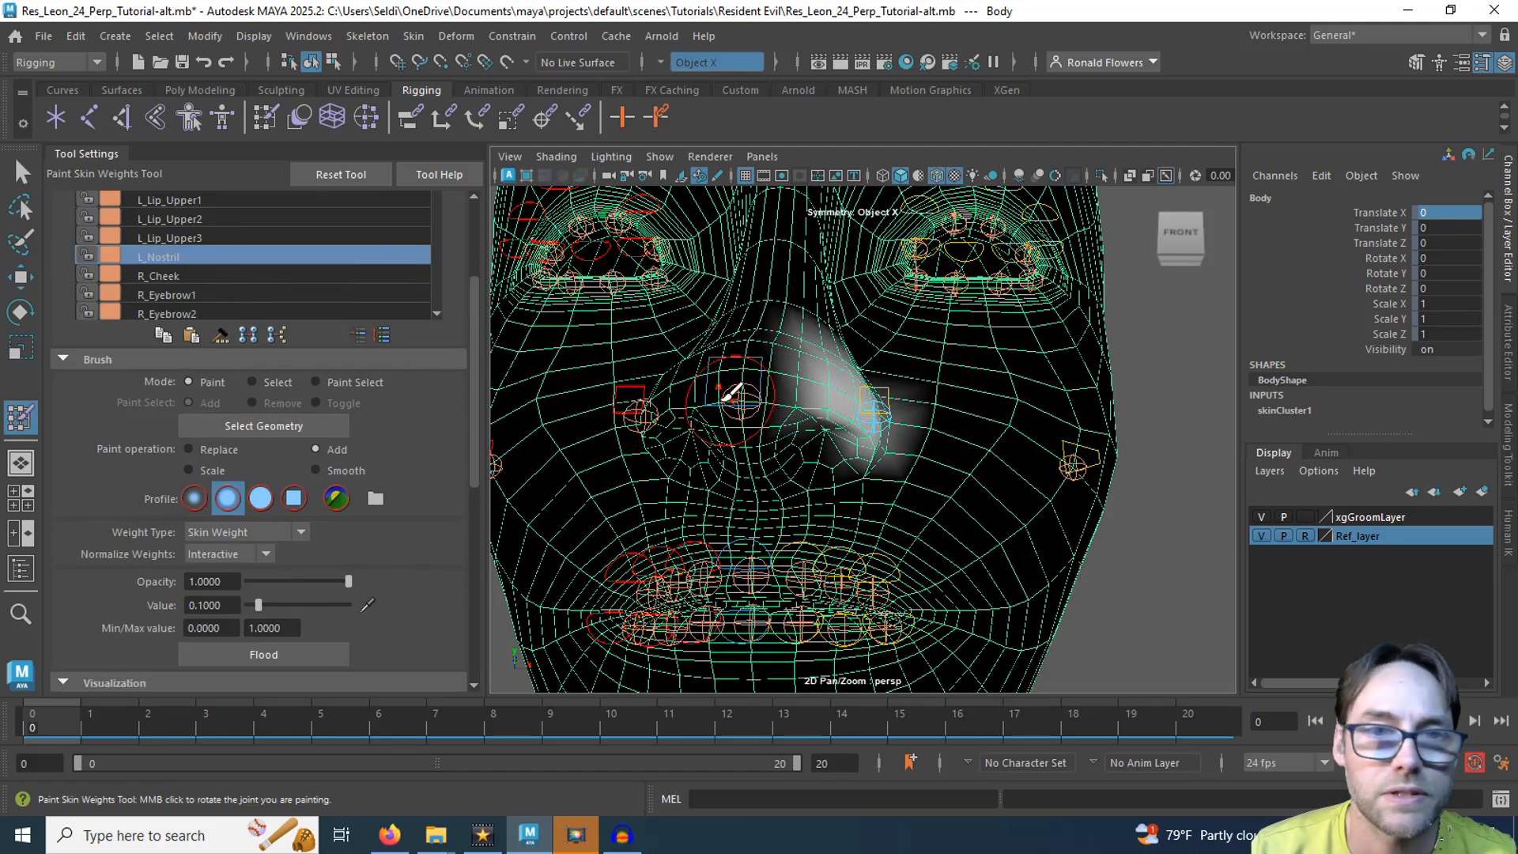
scroll(243, 267, up, 5)
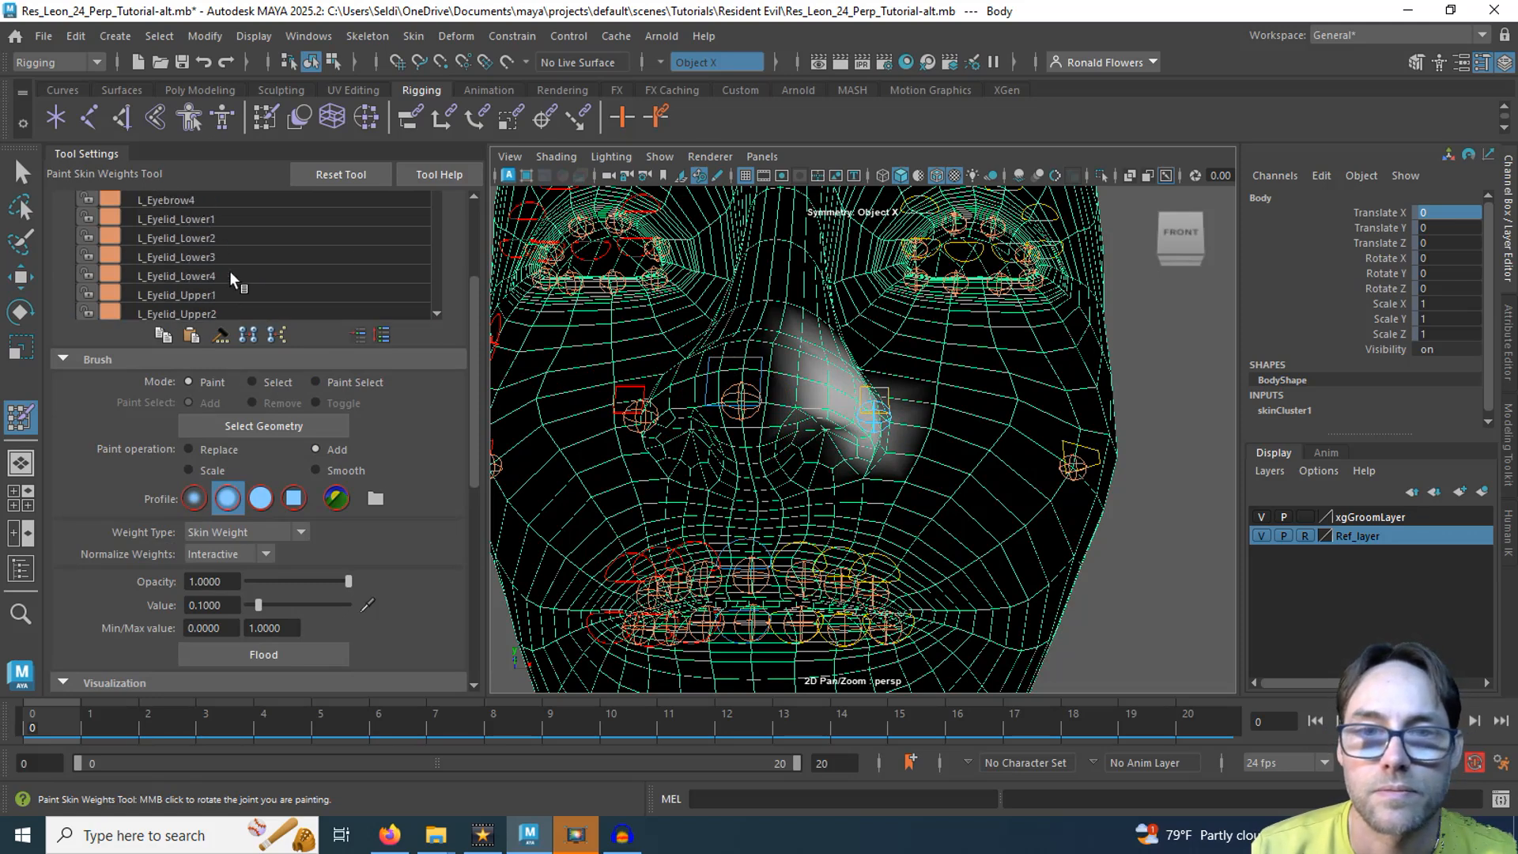
drag(473, 306, 462, 216)
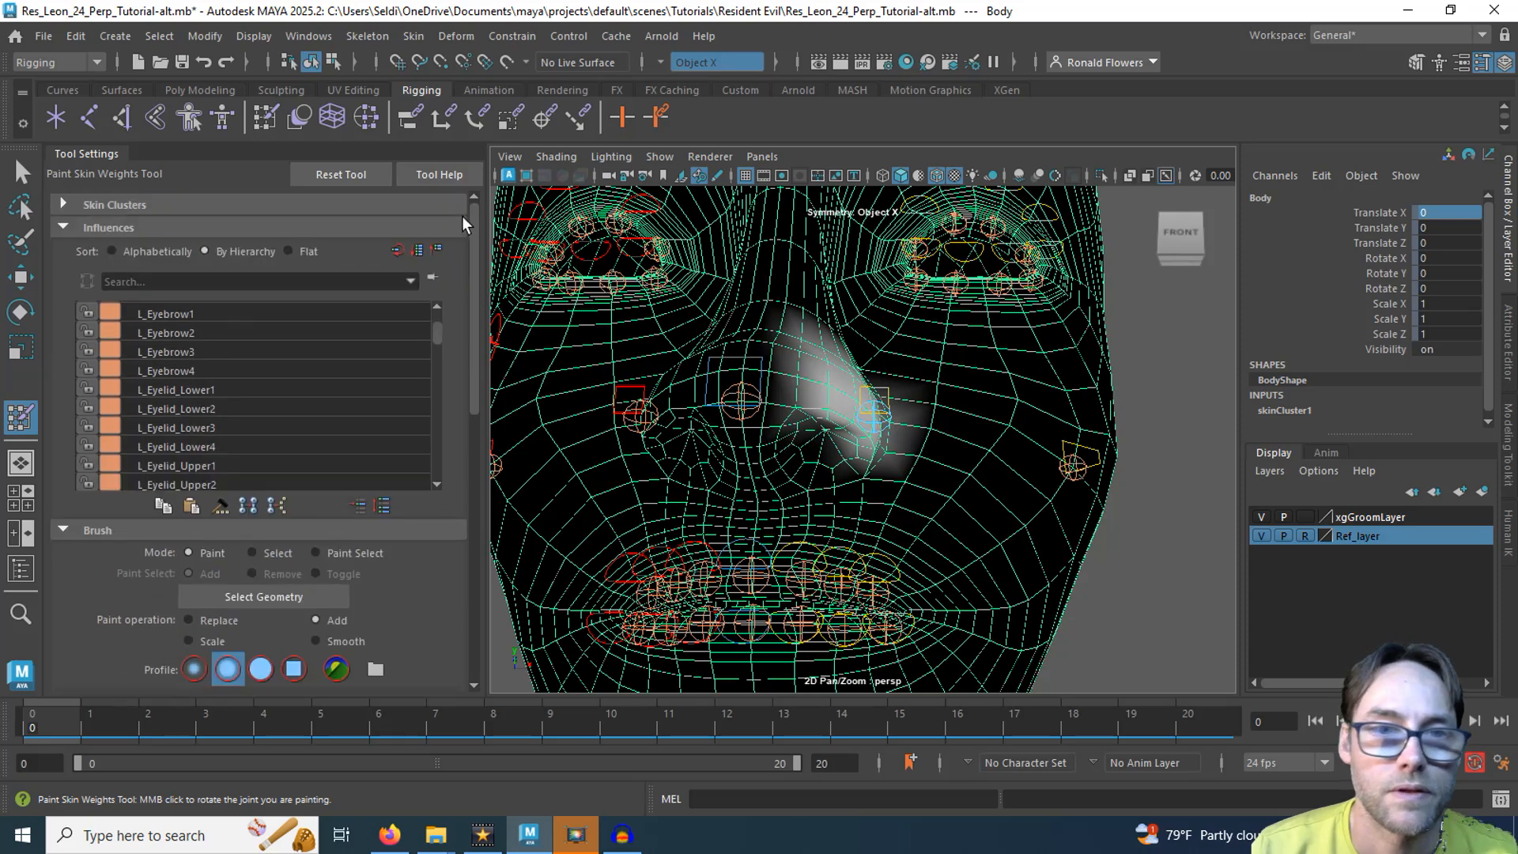
click(222, 279)
text(Nose)
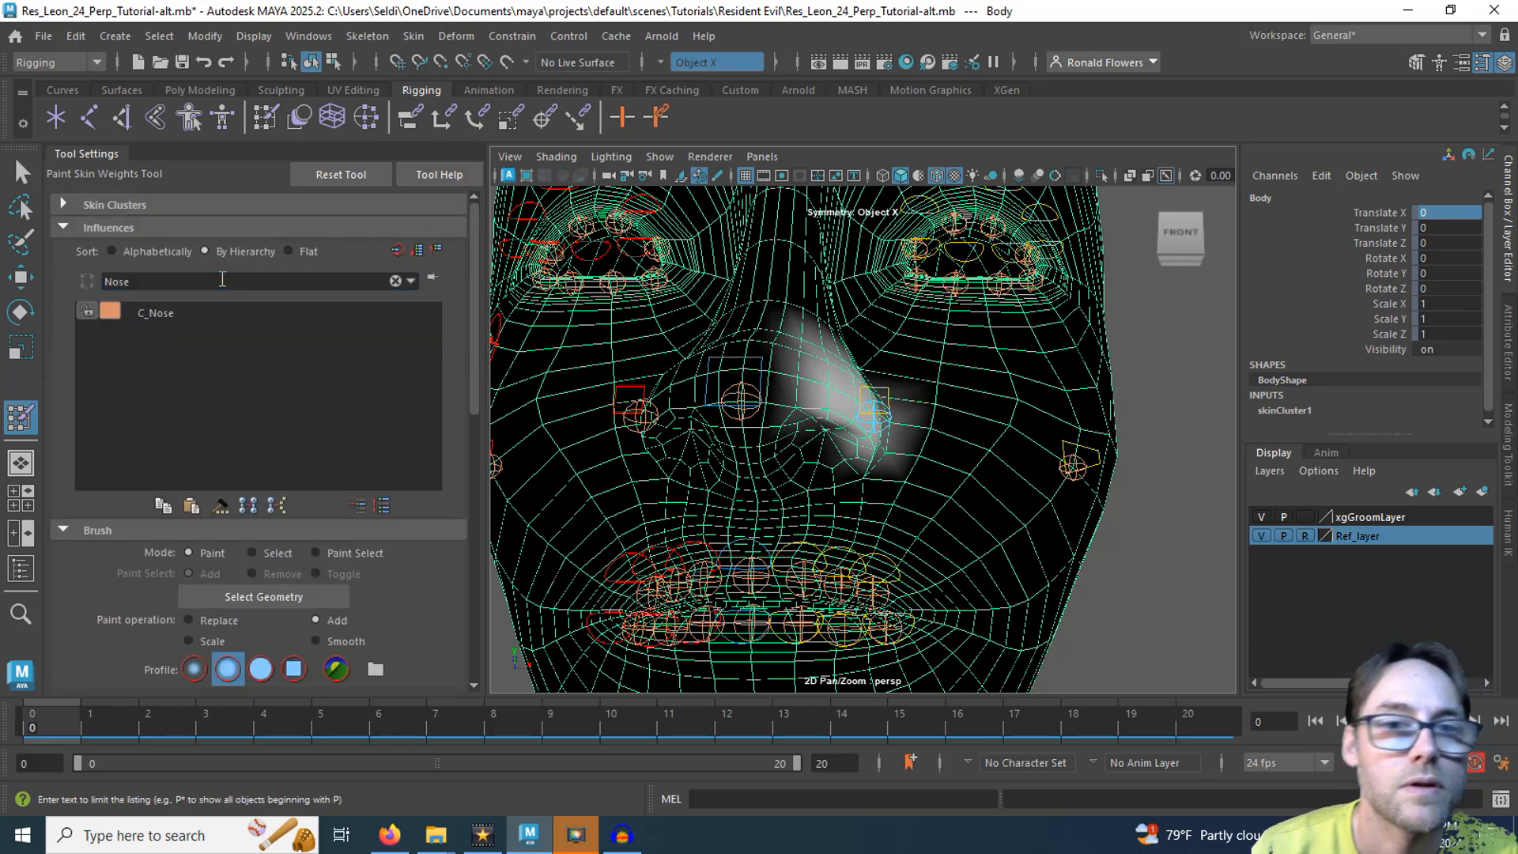
click(200, 313)
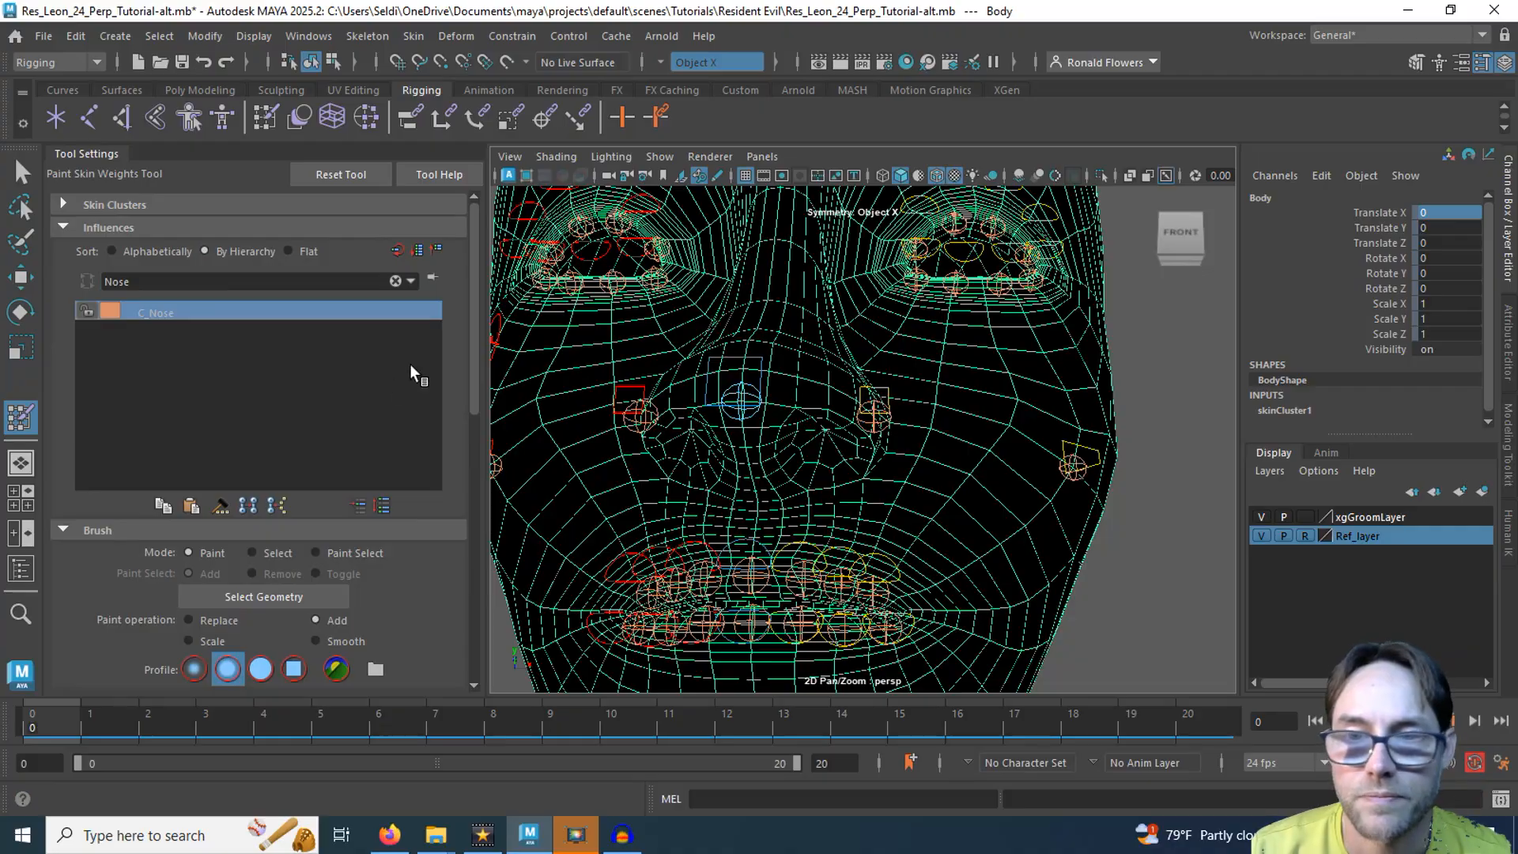
Step: Paint C_Nose skin weights over the nose tip, its lower bridge and its underside
mouse_move(751, 501)
alt+mouse_down()
mouse_move(728, 332)
mouse_move(728, 441)
mouse_move(712, 466)
mouse_move(739, 490)
mouse_move(778, 419)
mouse_move(752, 484)
mouse_move(777, 470)
mouse_move(677, 380)
mouse_move(657, 395)
alt+mouse_up()
mouse_move(755, 434)
alt+mouse_down()
mouse_move(689, 457)
mouse_move(786, 429)
alt+mouse_up()
drag(718, 452, 759, 468)
alt+drag(718, 510, 710, 385)
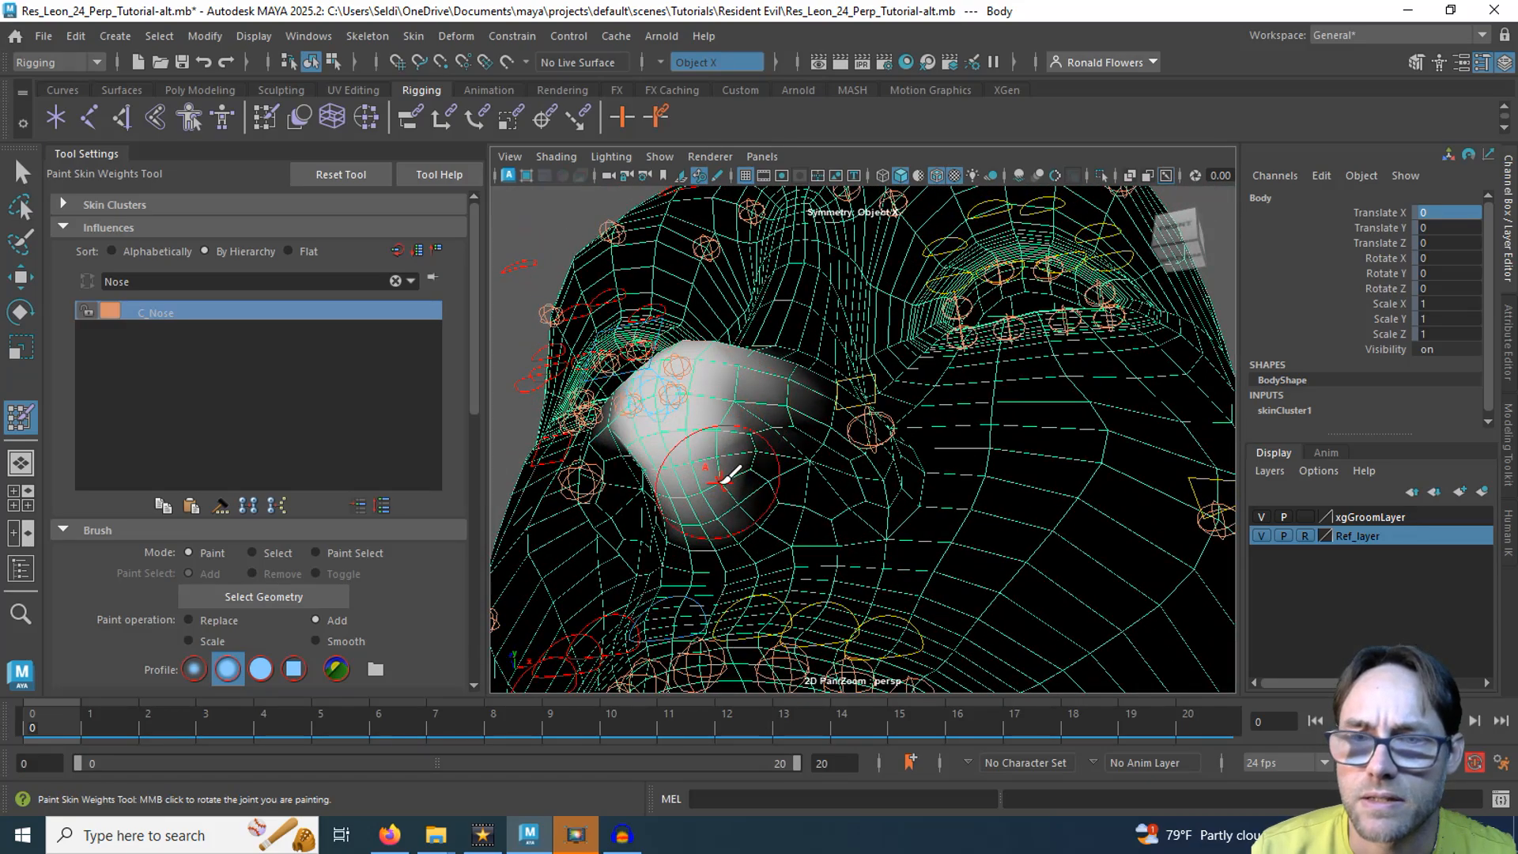
mouse_move(704, 454)
mouse_down()
mouse_move(730, 472)
mouse_move(790, 440)
mouse_move(761, 446)
mouse_up()
scroll(762, 446, down, 3)
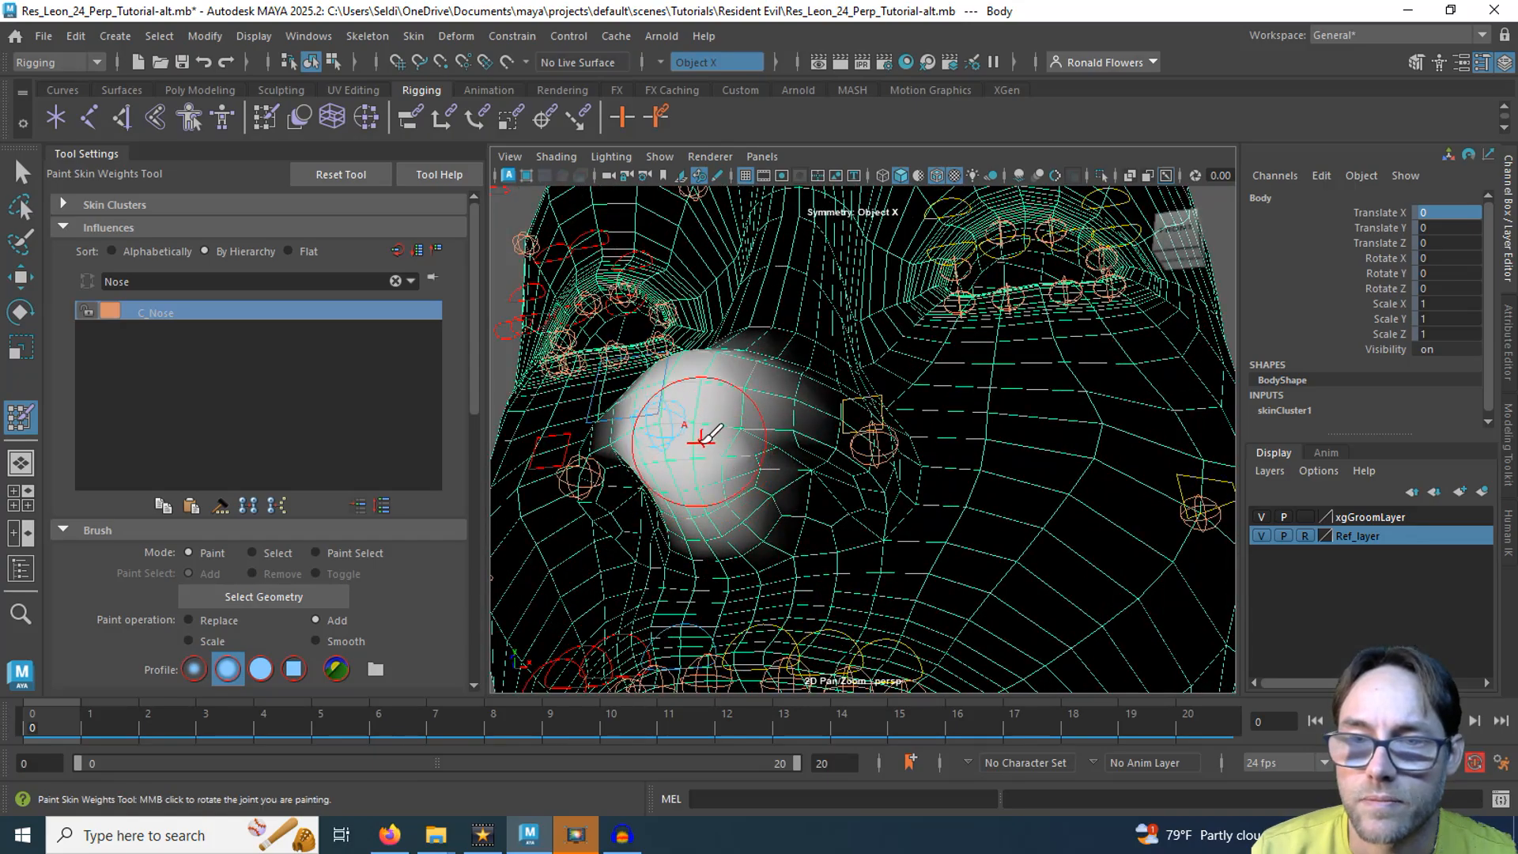
scroll(695, 435, down, 2)
scroll(715, 435, up, 3)
alt+drag(711, 440, 718, 487)
Step: Test the nose deformation by moving C_Nose_CTRL around, leaving it at about -0.48 in X and -0.19 in Y
key(q)
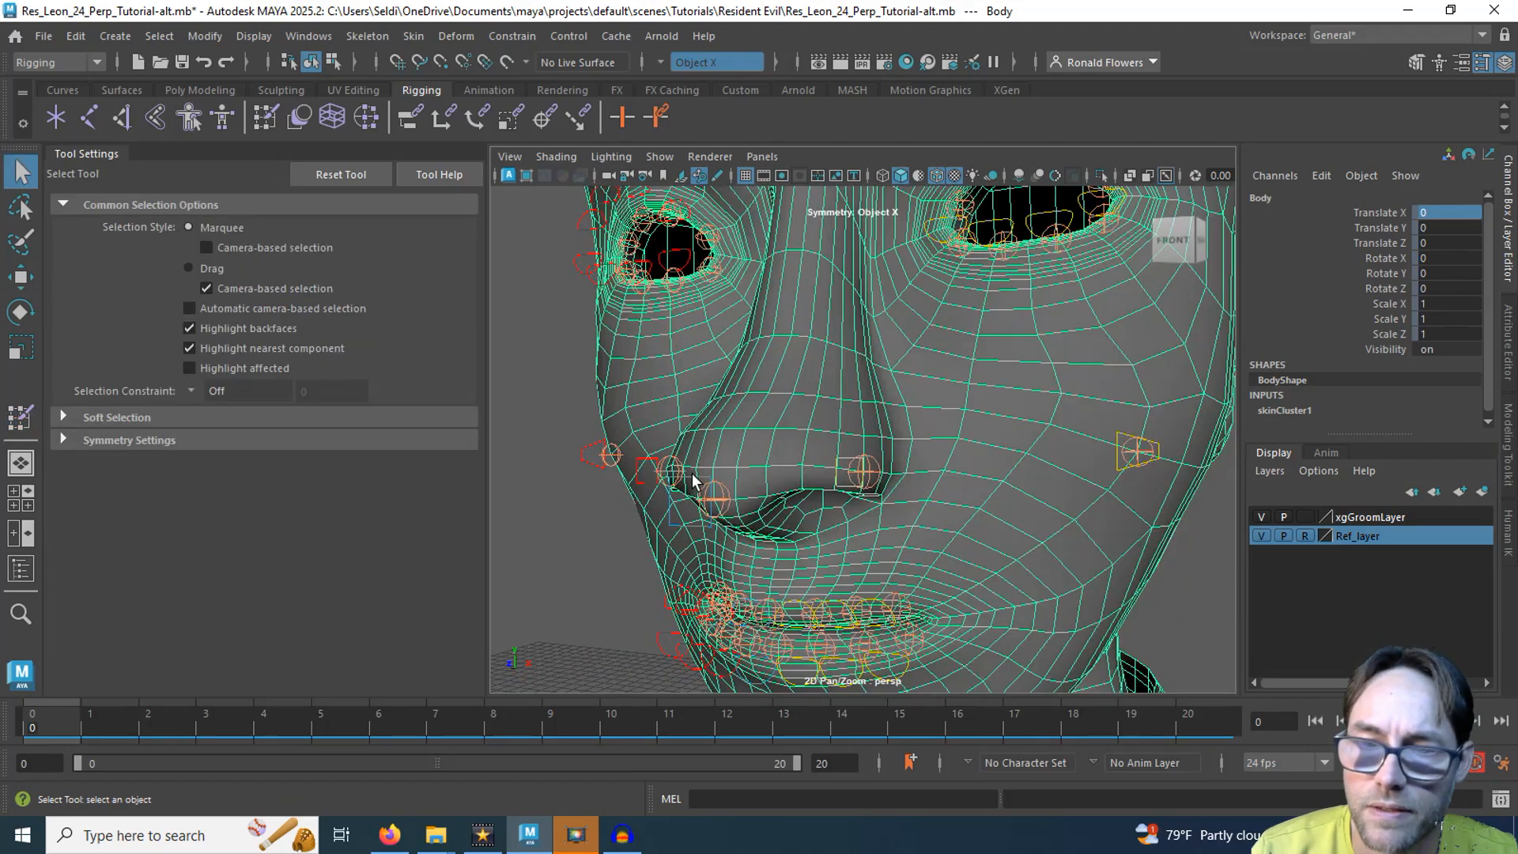
click(702, 496)
key(w)
drag(712, 411, 678, 523)
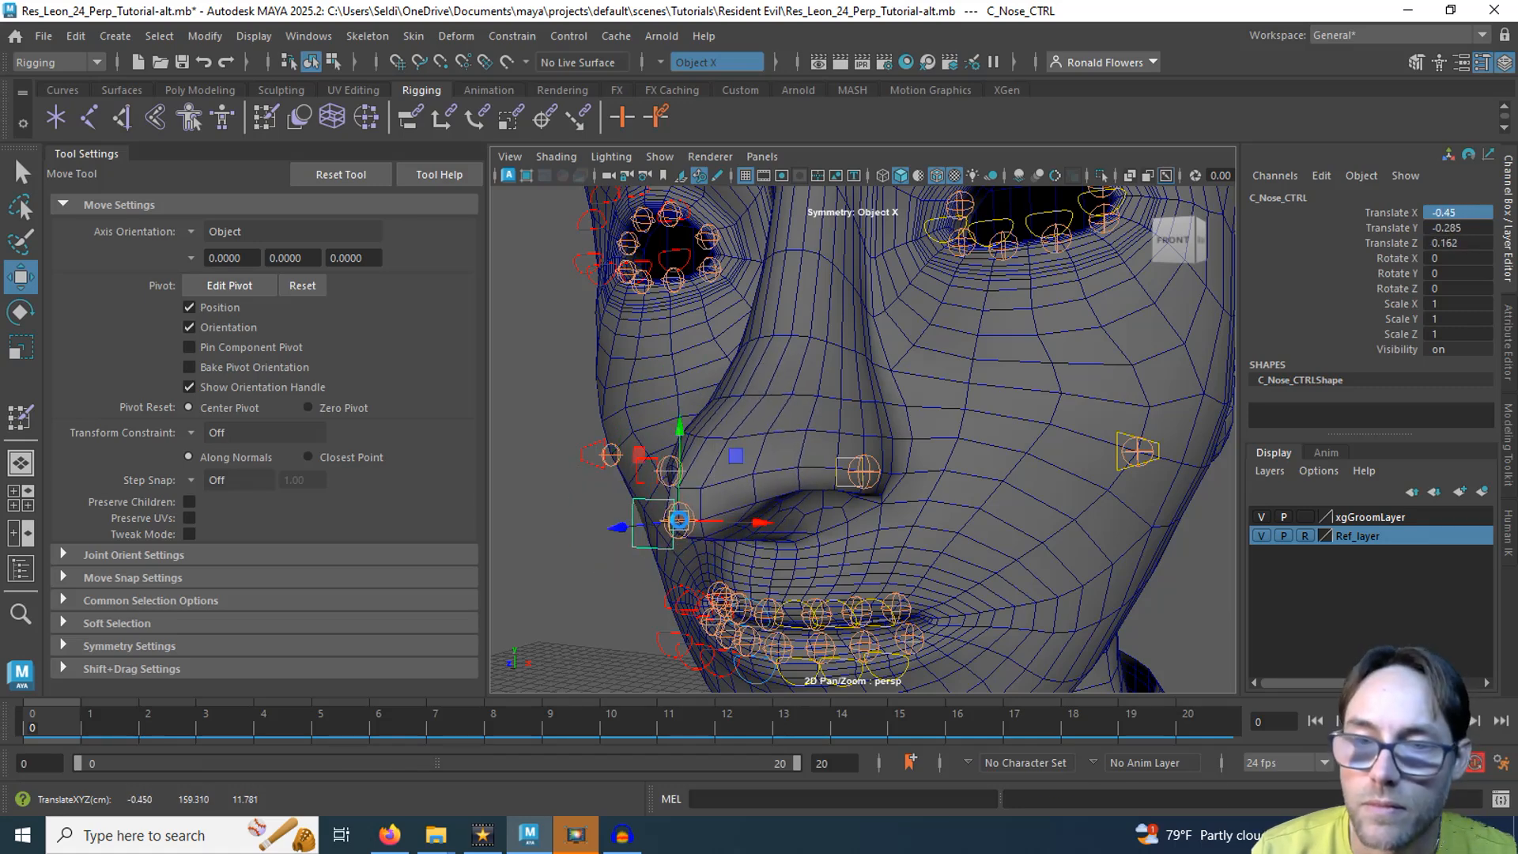
key(ctrl+z)
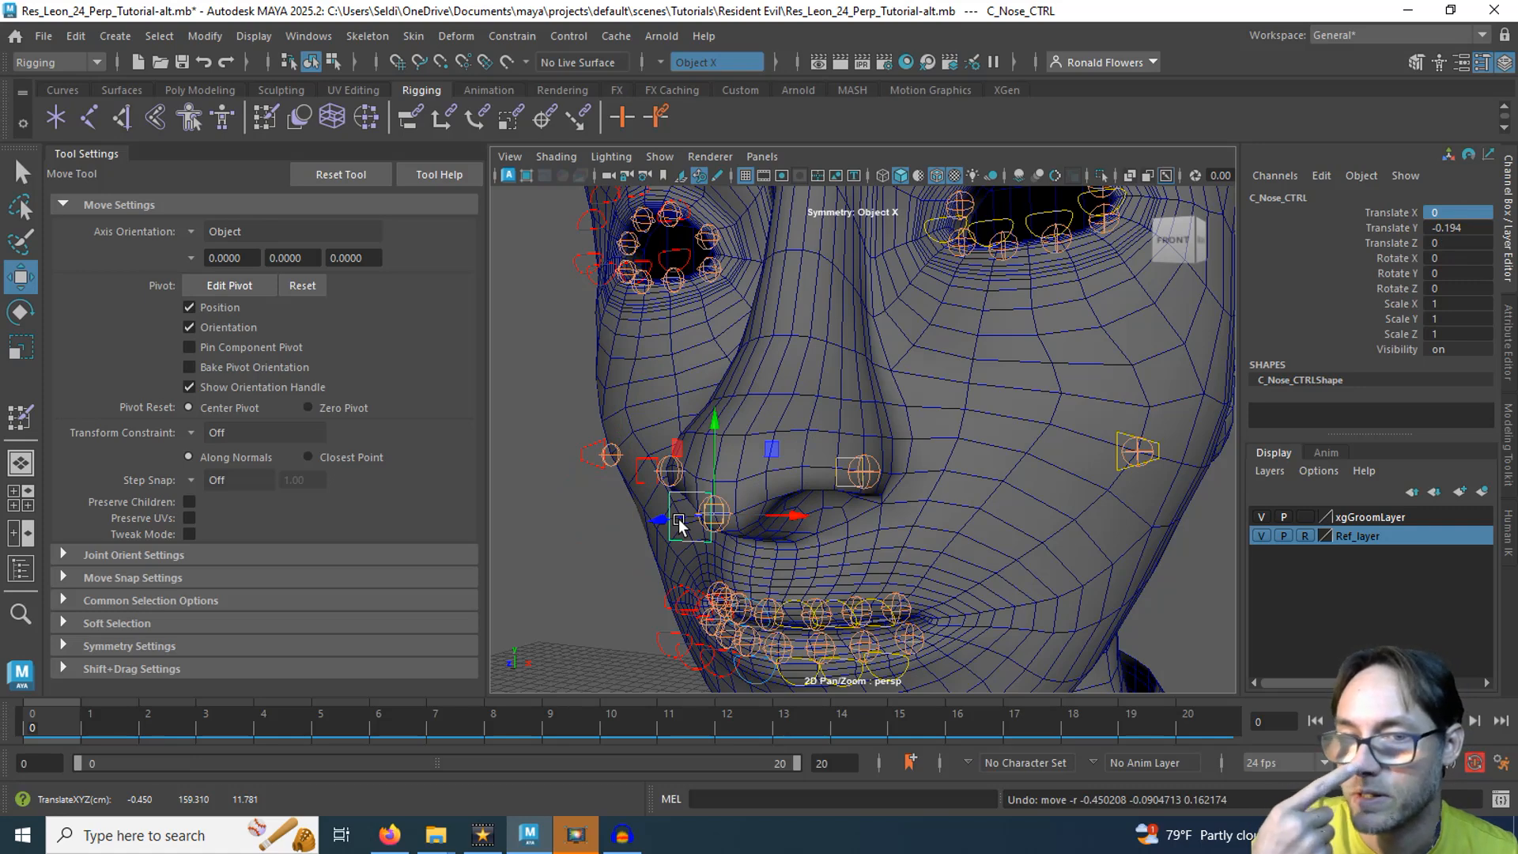
drag(678, 523, 665, 492)
alt+drag(666, 494, 793, 443)
key(ctrl+z)
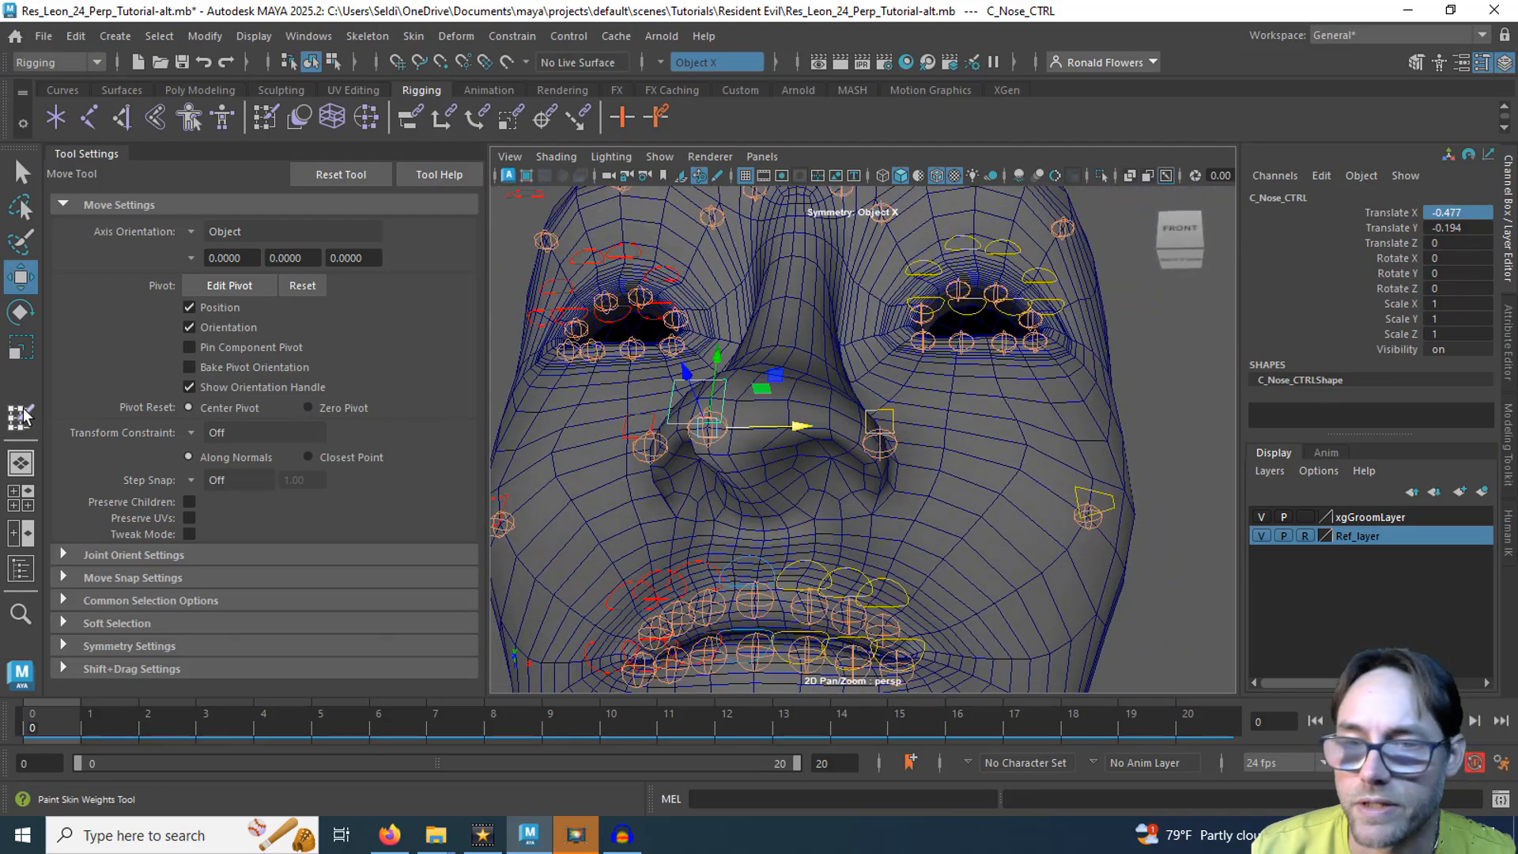
Step: Check the C_Nose weights on the posed nose with Paint Skin Weights, and reset C_Nose_CTRL's Translate X and Y to 0
click(936, 496)
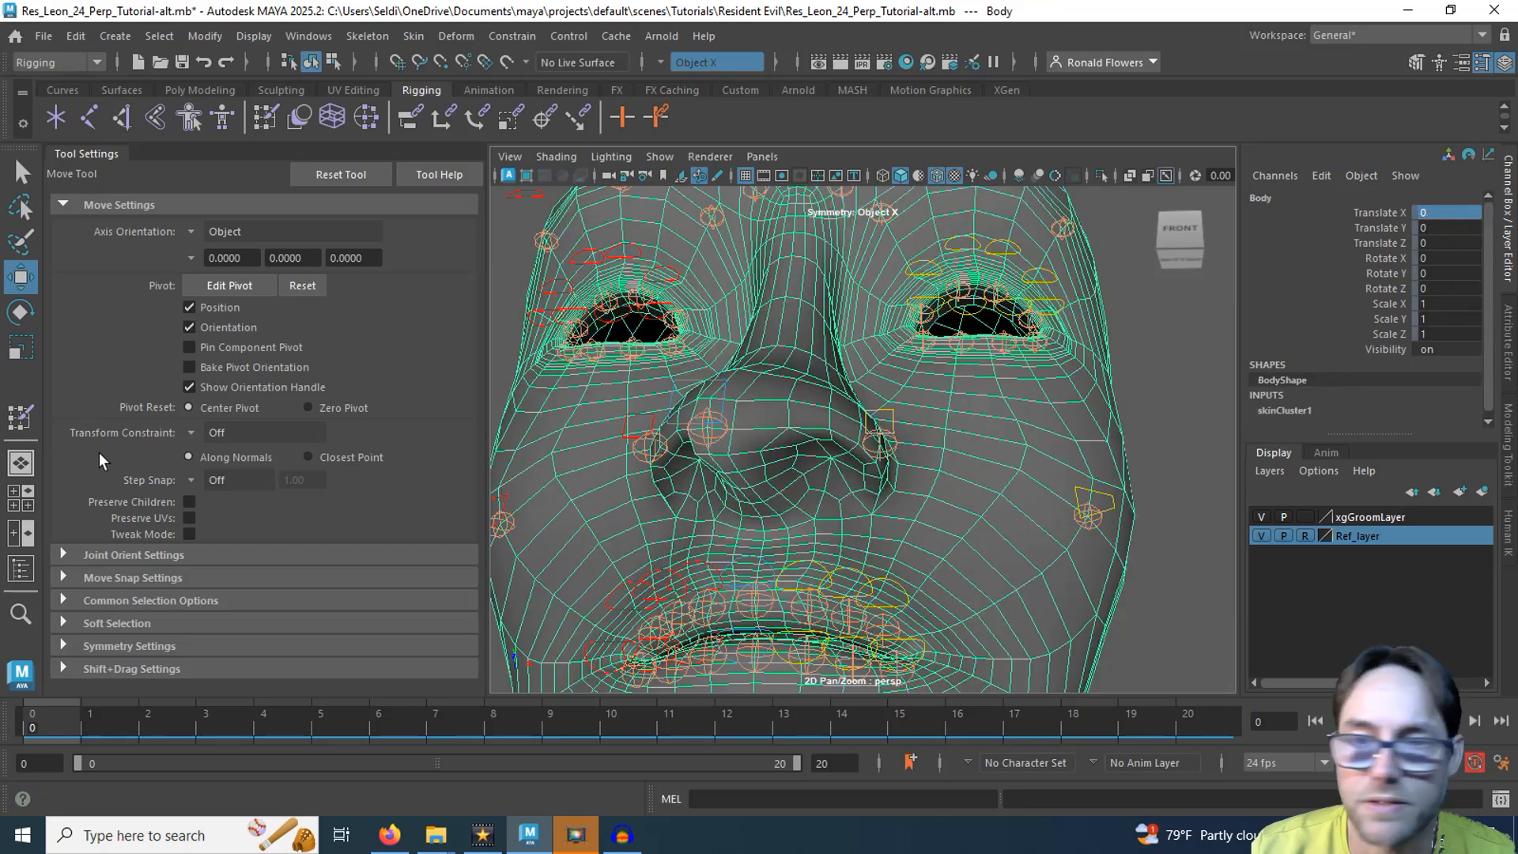
click(21, 419)
scroll(643, 441, up, 5)
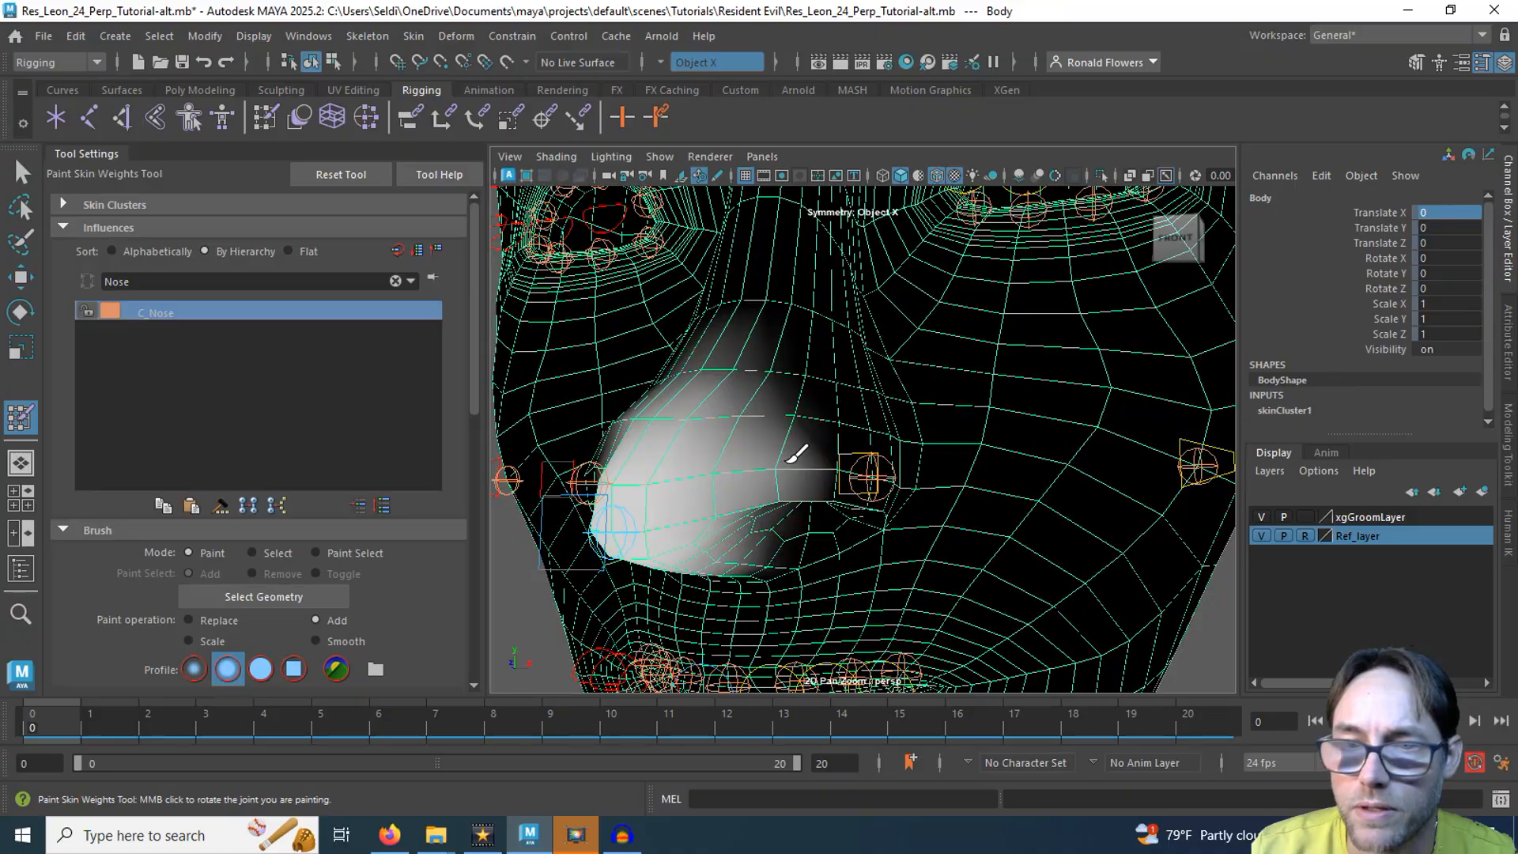
mouse_move(762, 444)
alt+mouse_down()
mouse_move(728, 401)
mouse_move(750, 383)
mouse_move(732, 420)
mouse_move(813, 447)
mouse_move(697, 459)
mouse_move(697, 497)
mouse_move(793, 506)
mouse_move(798, 451)
mouse_move(781, 427)
alt+mouse_up()
key(q)
mouse_move(739, 498)
alt+mouse_down()
mouse_move(813, 396)
mouse_move(754, 469)
alt+mouse_up()
click(670, 563)
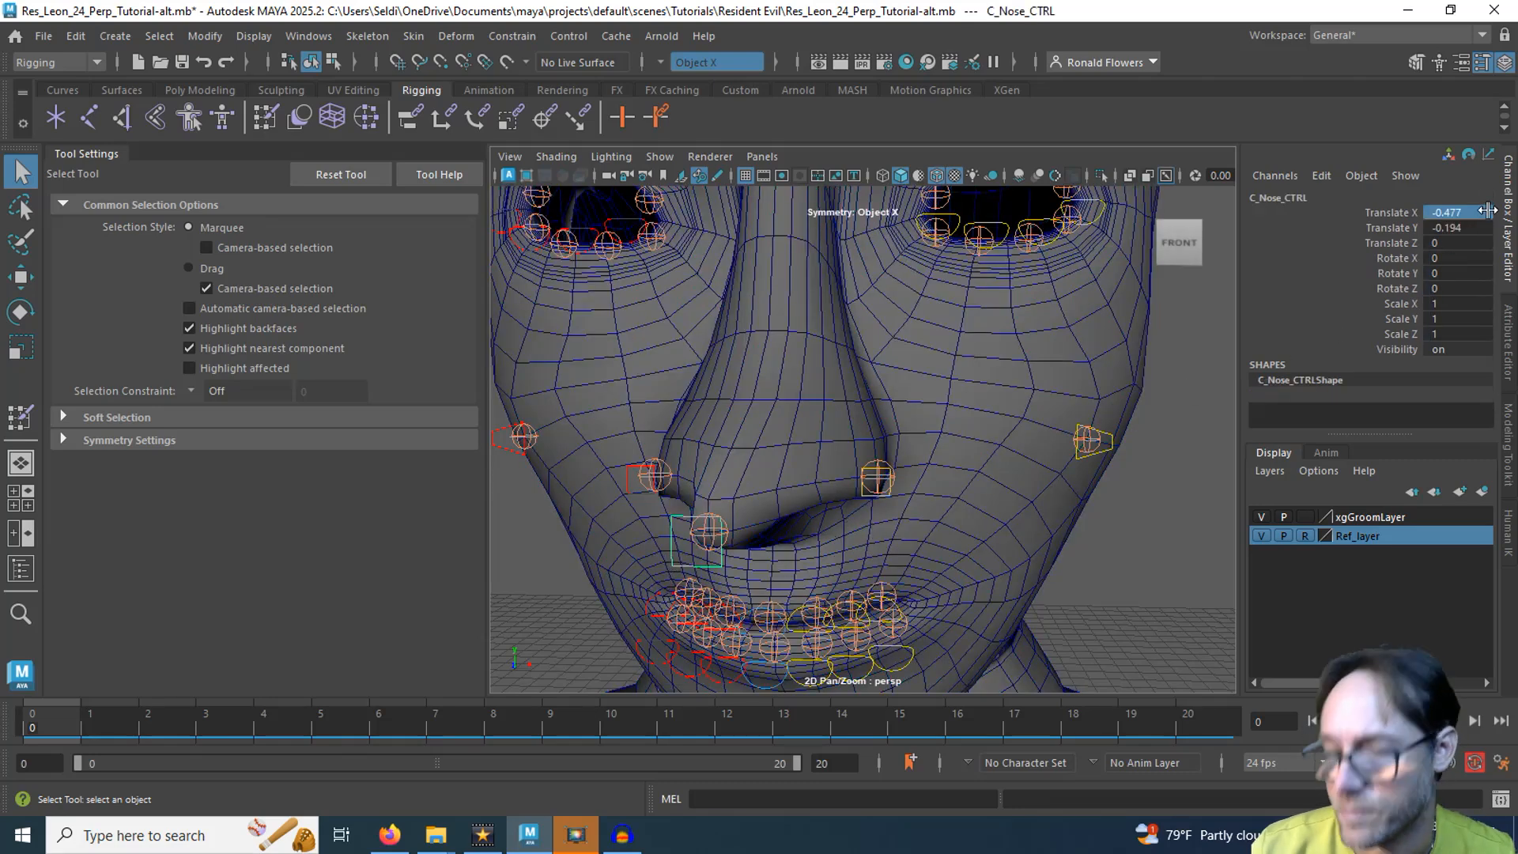
text(0)
key(Return)
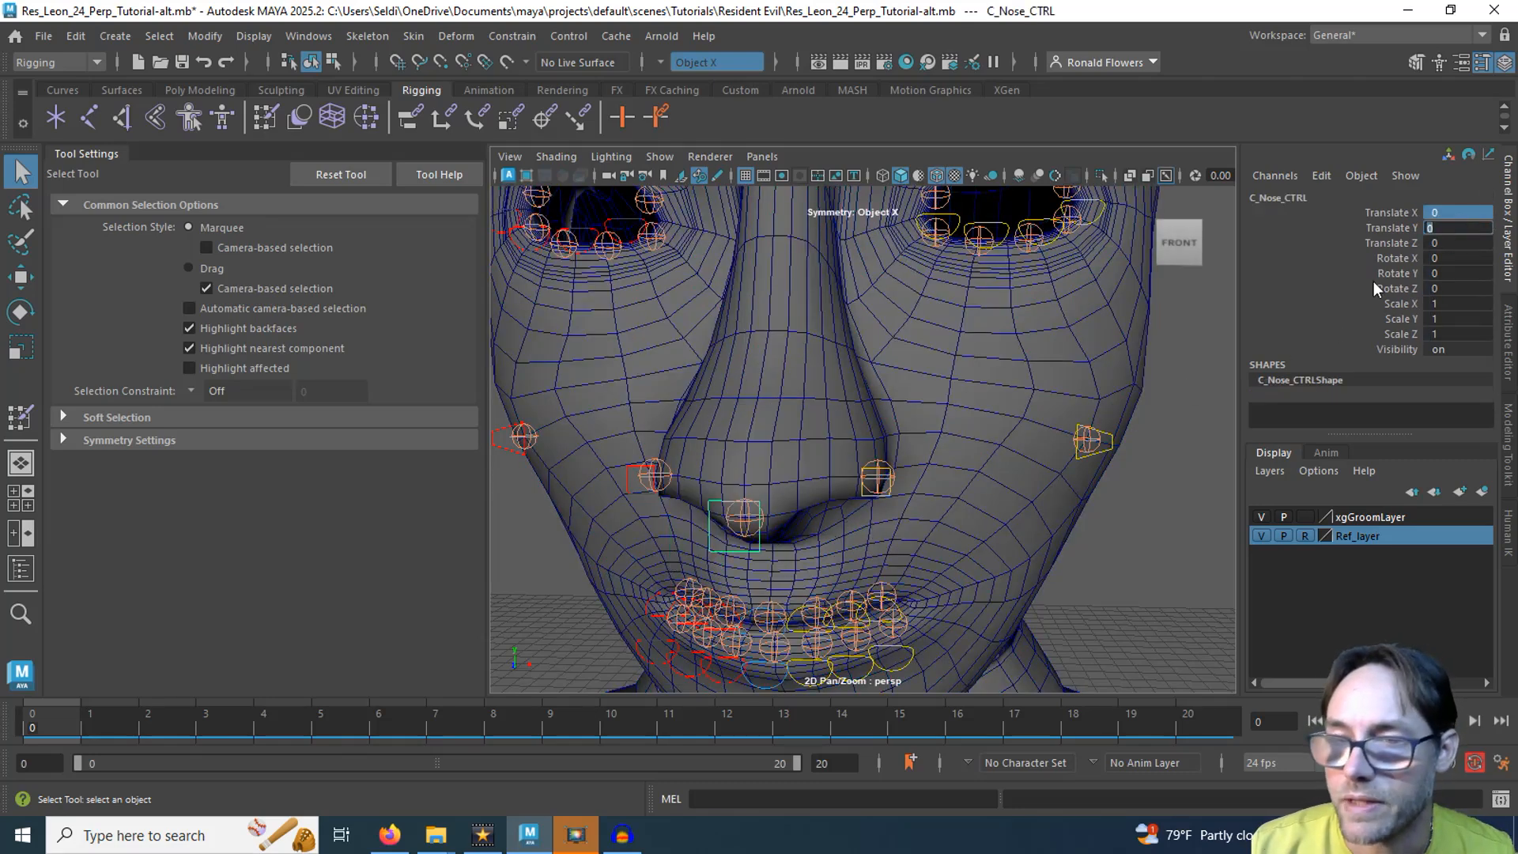
Step: Move L_Cheek_CTRL outward along X by about 2.74 to pose it for weight painting
scroll(1092, 501, up, 4)
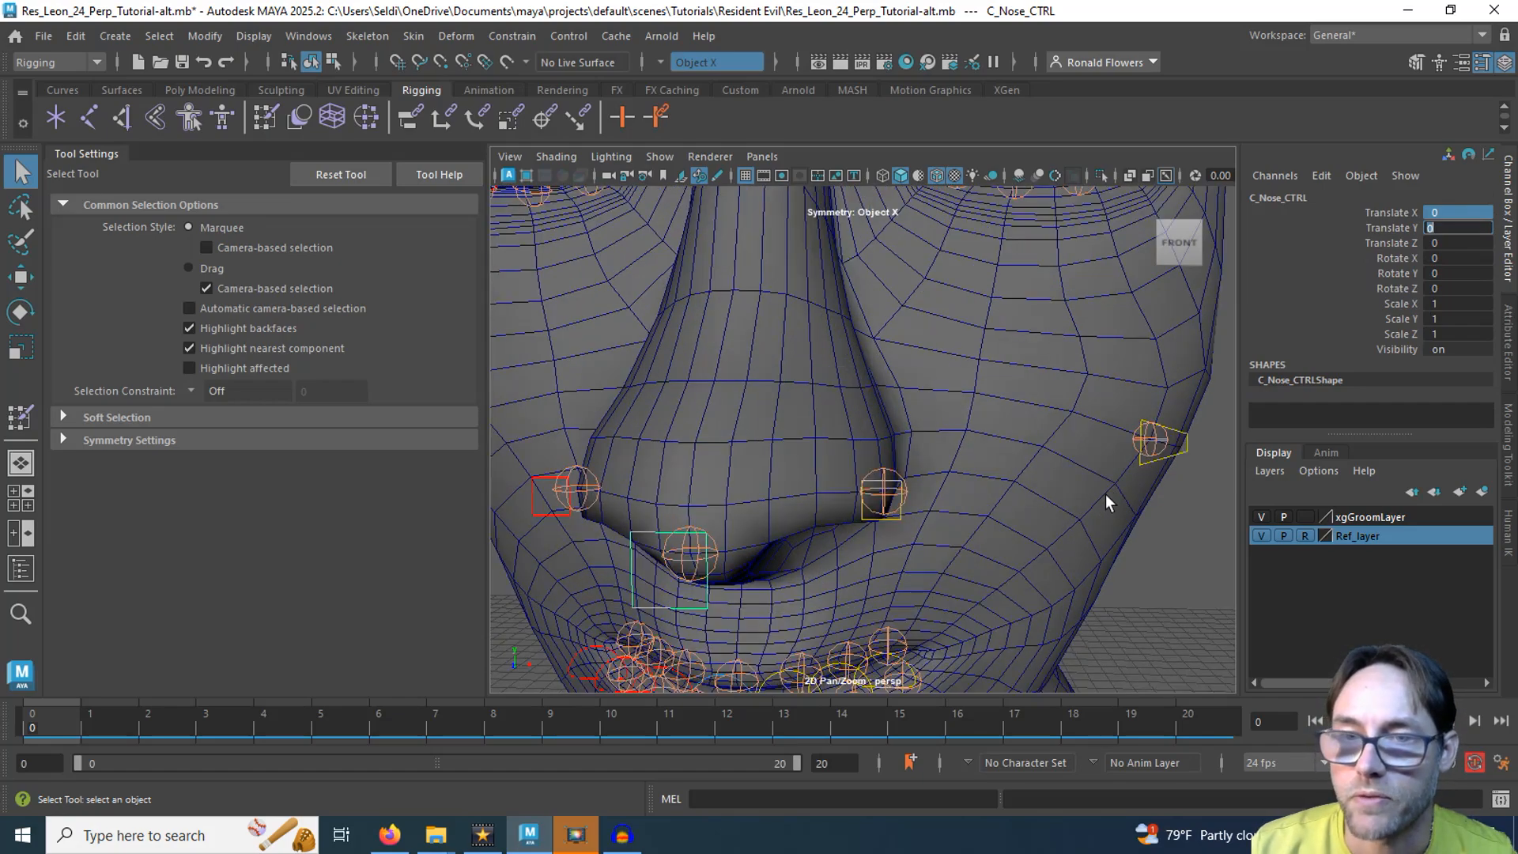
alt+middle_drag(1106, 499, 800, 431)
alt+drag(800, 430, 740, 448)
click(912, 446)
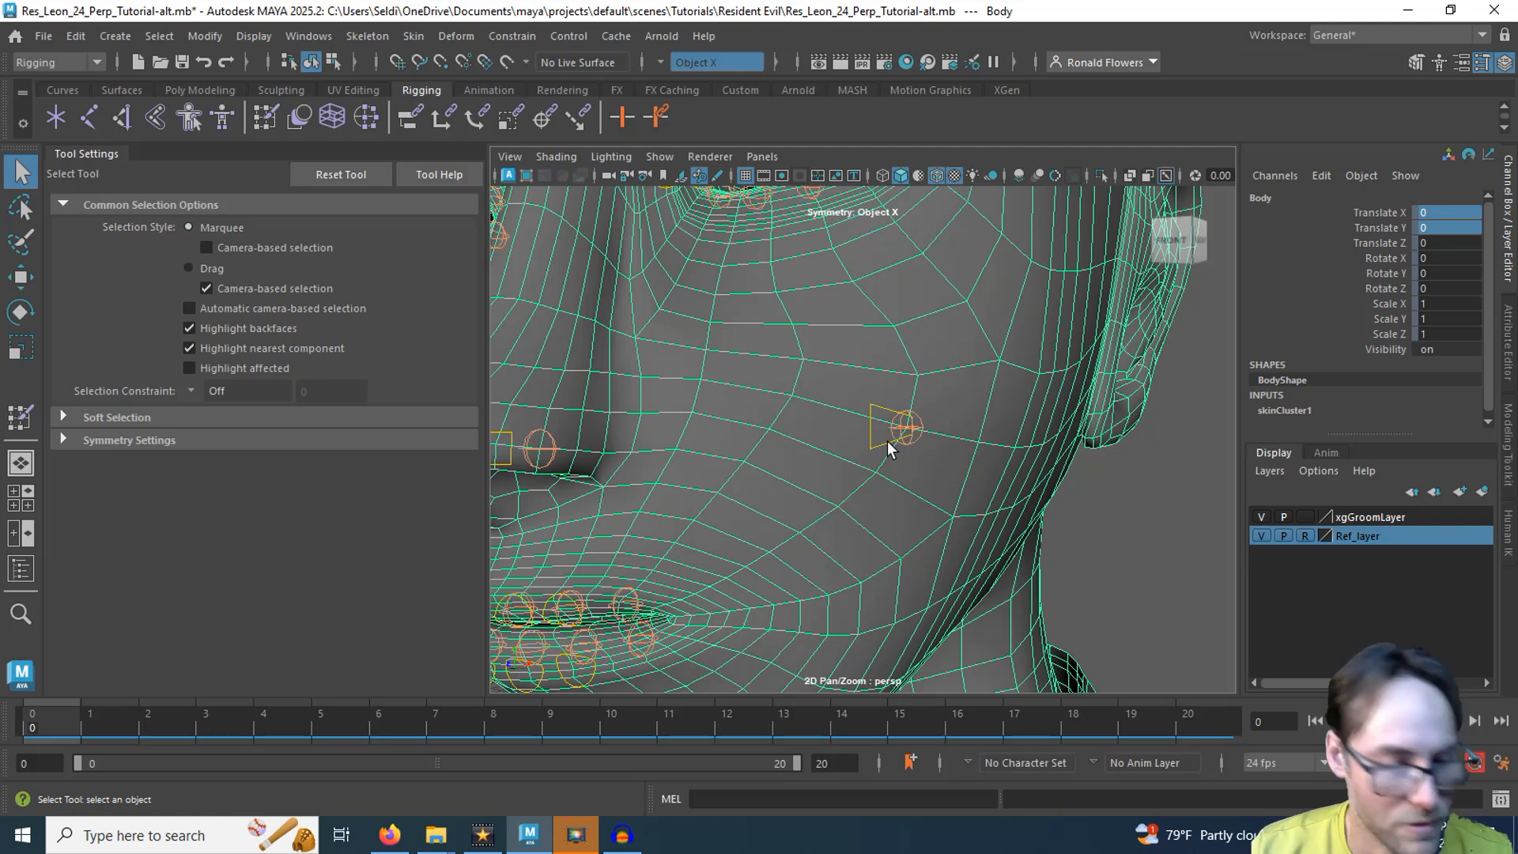
click(887, 439)
key(w)
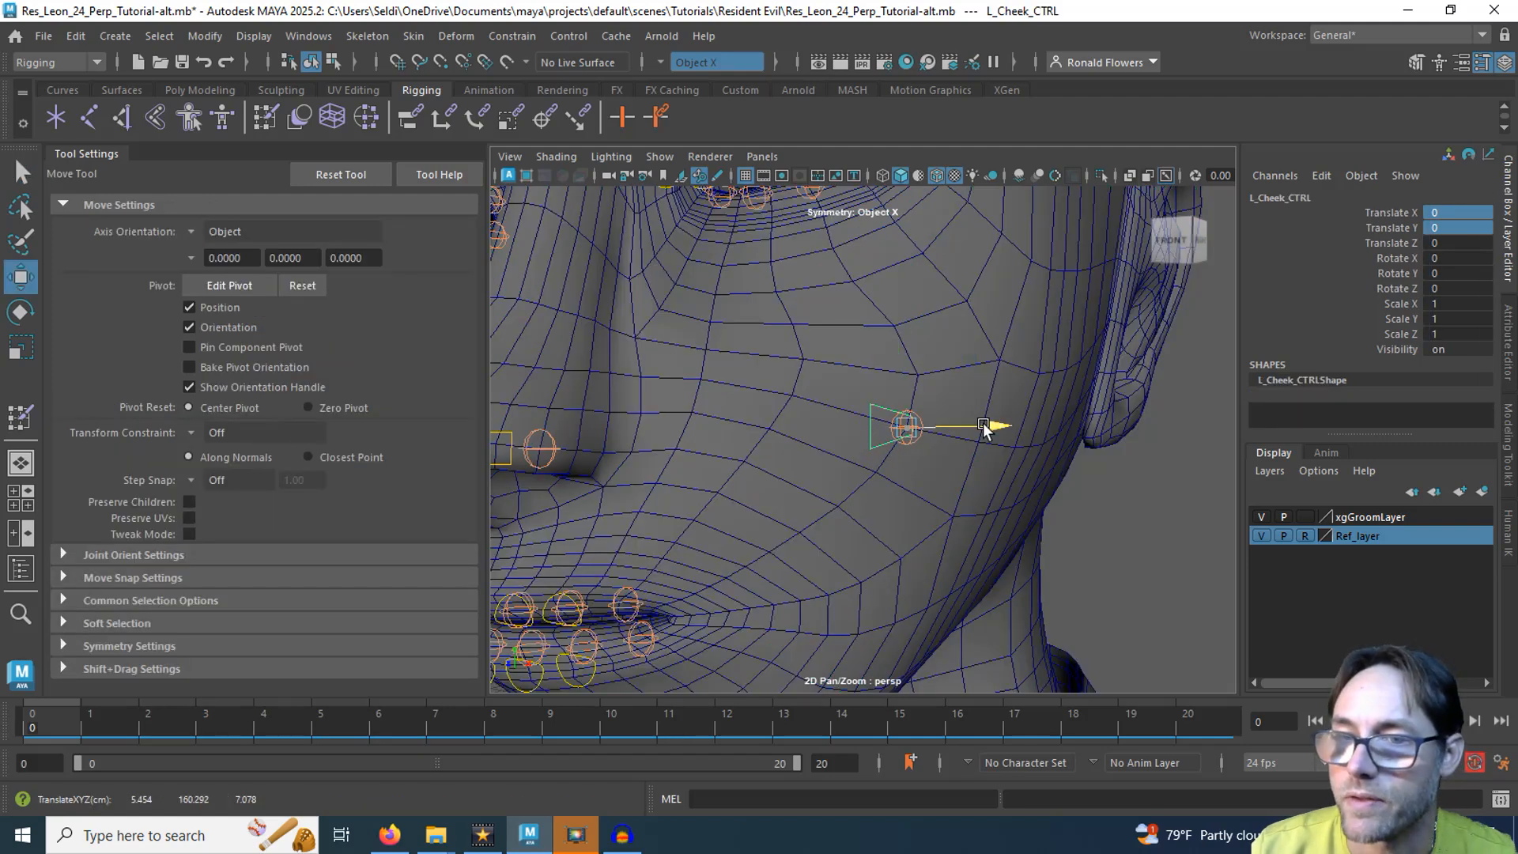
drag(983, 424, 1200, 431)
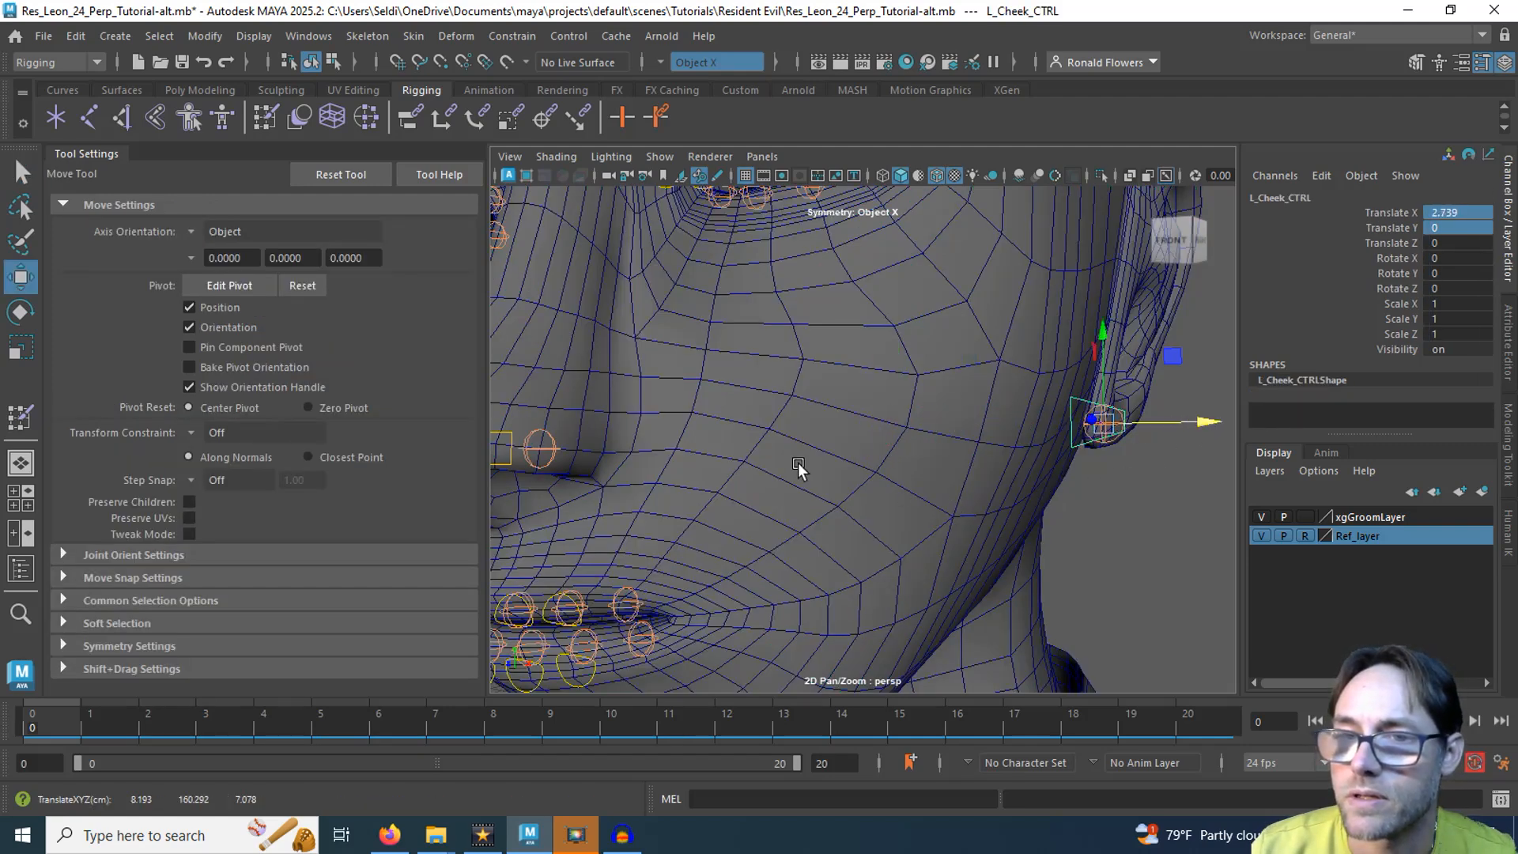
Step: Return to Paint Skin Weights on the Body mesh, filter the influences by "Cheek" and select L_Cheek
alt+drag(798, 462, 846, 490)
scroll(879, 484, down, 3)
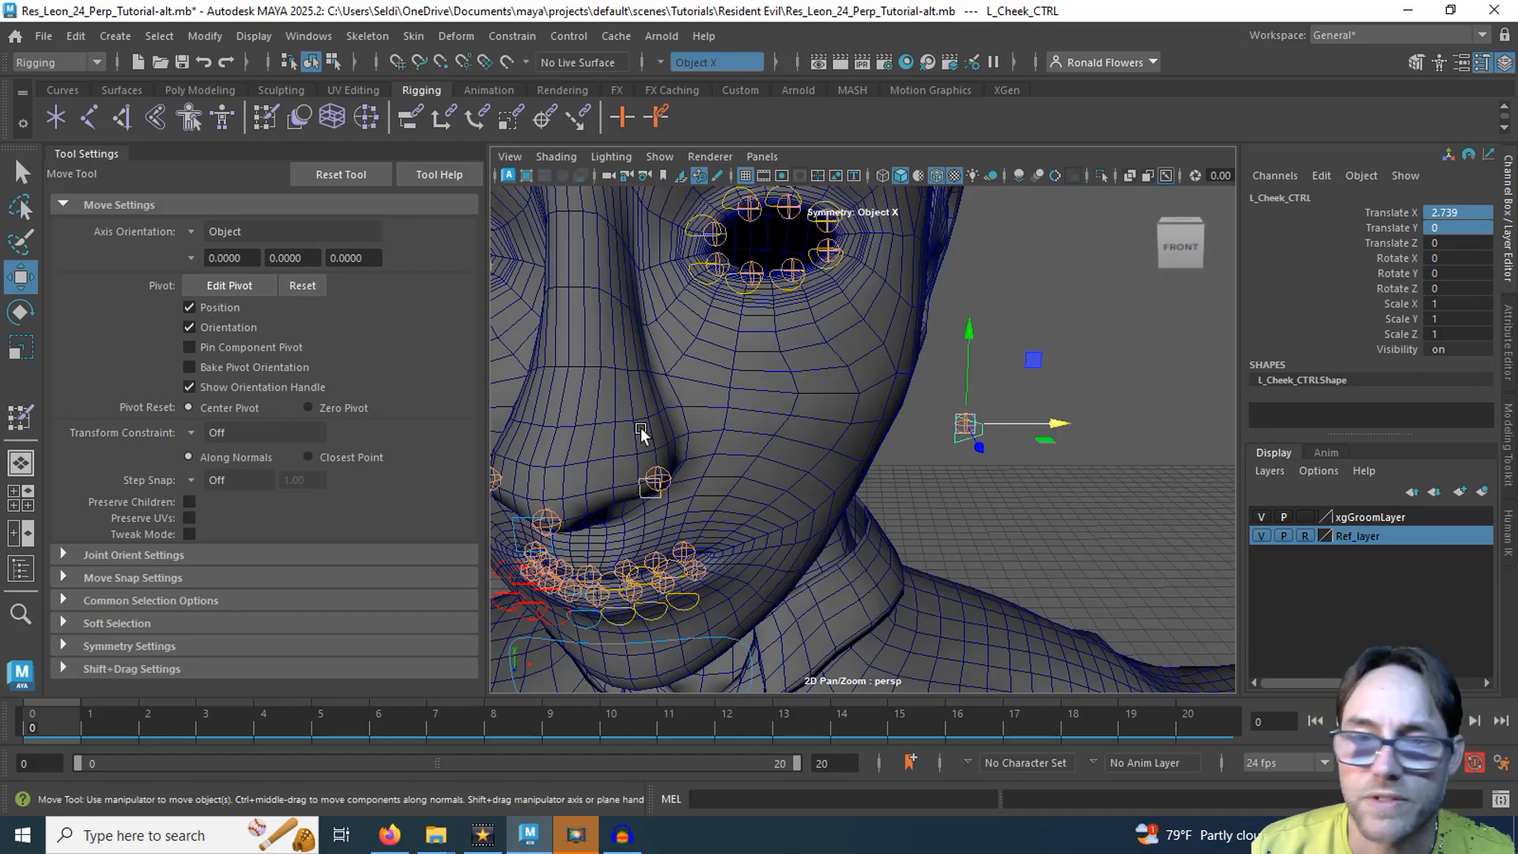
click(729, 399)
click(27, 418)
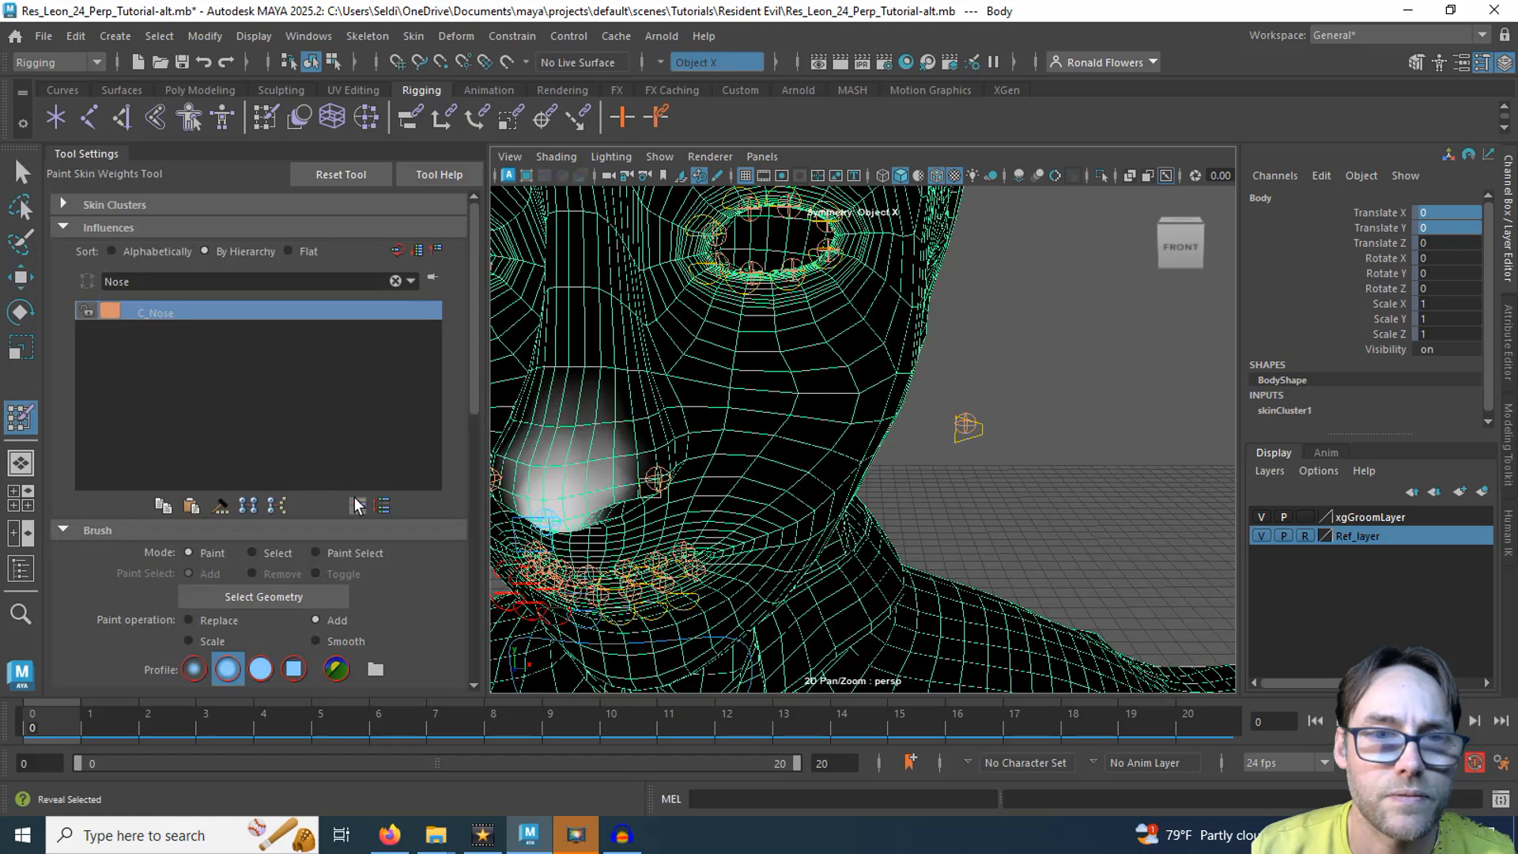
double_click(121, 281)
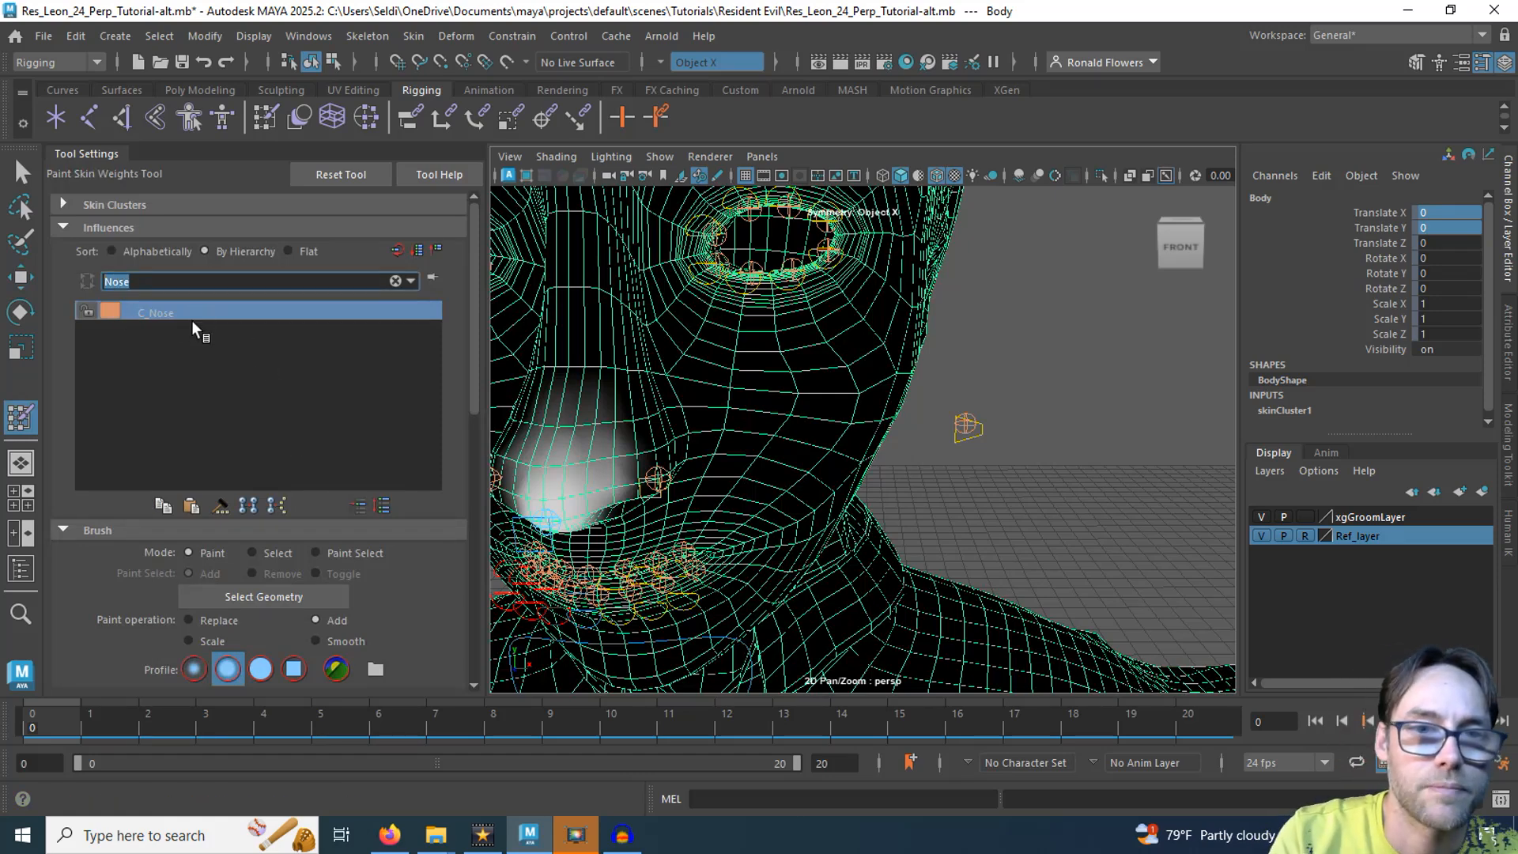
text(Cheek)
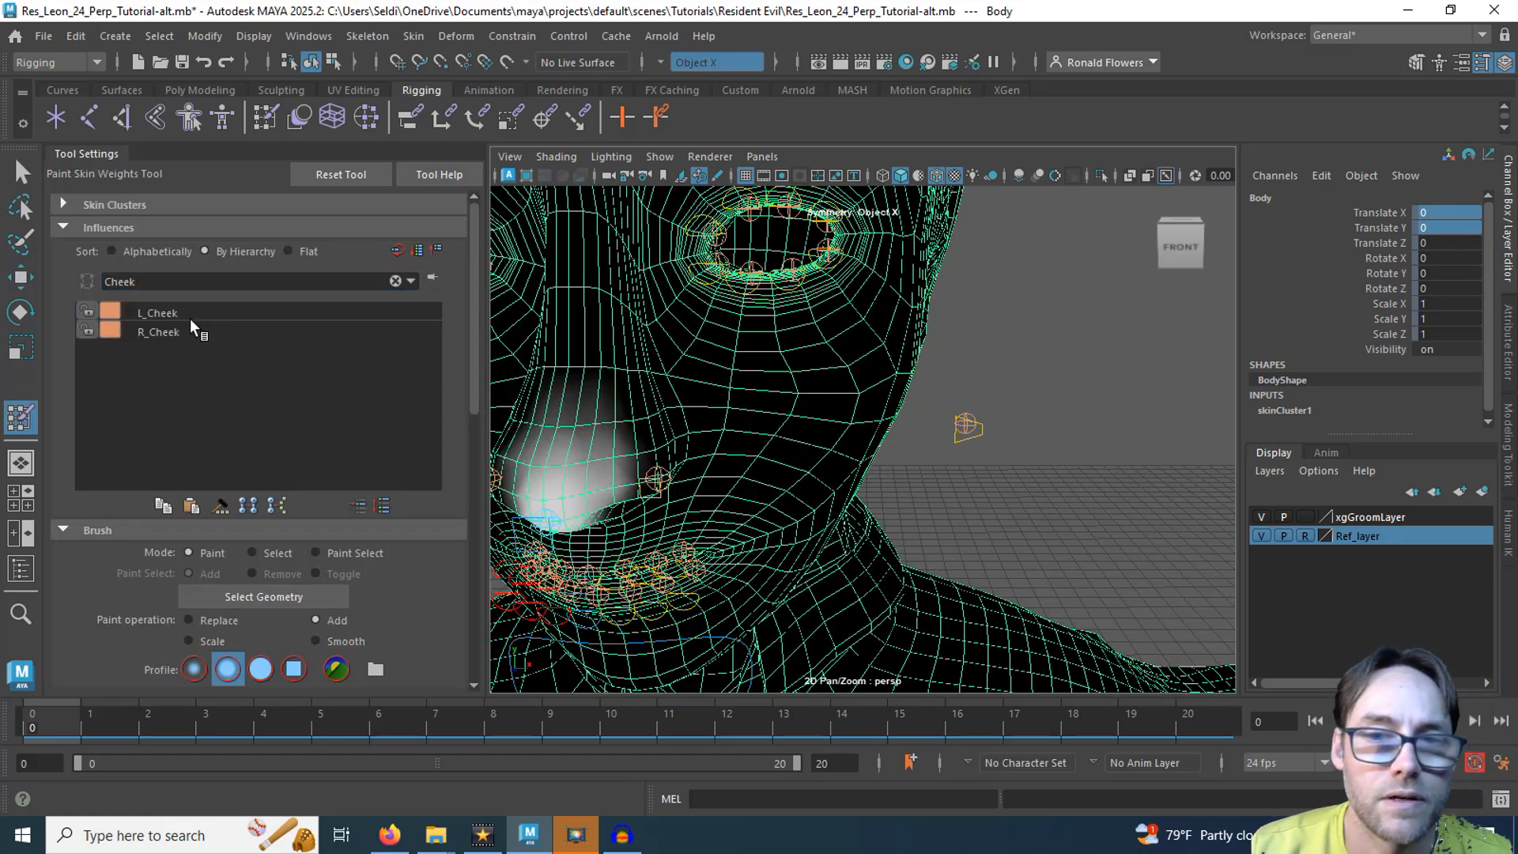
click(178, 312)
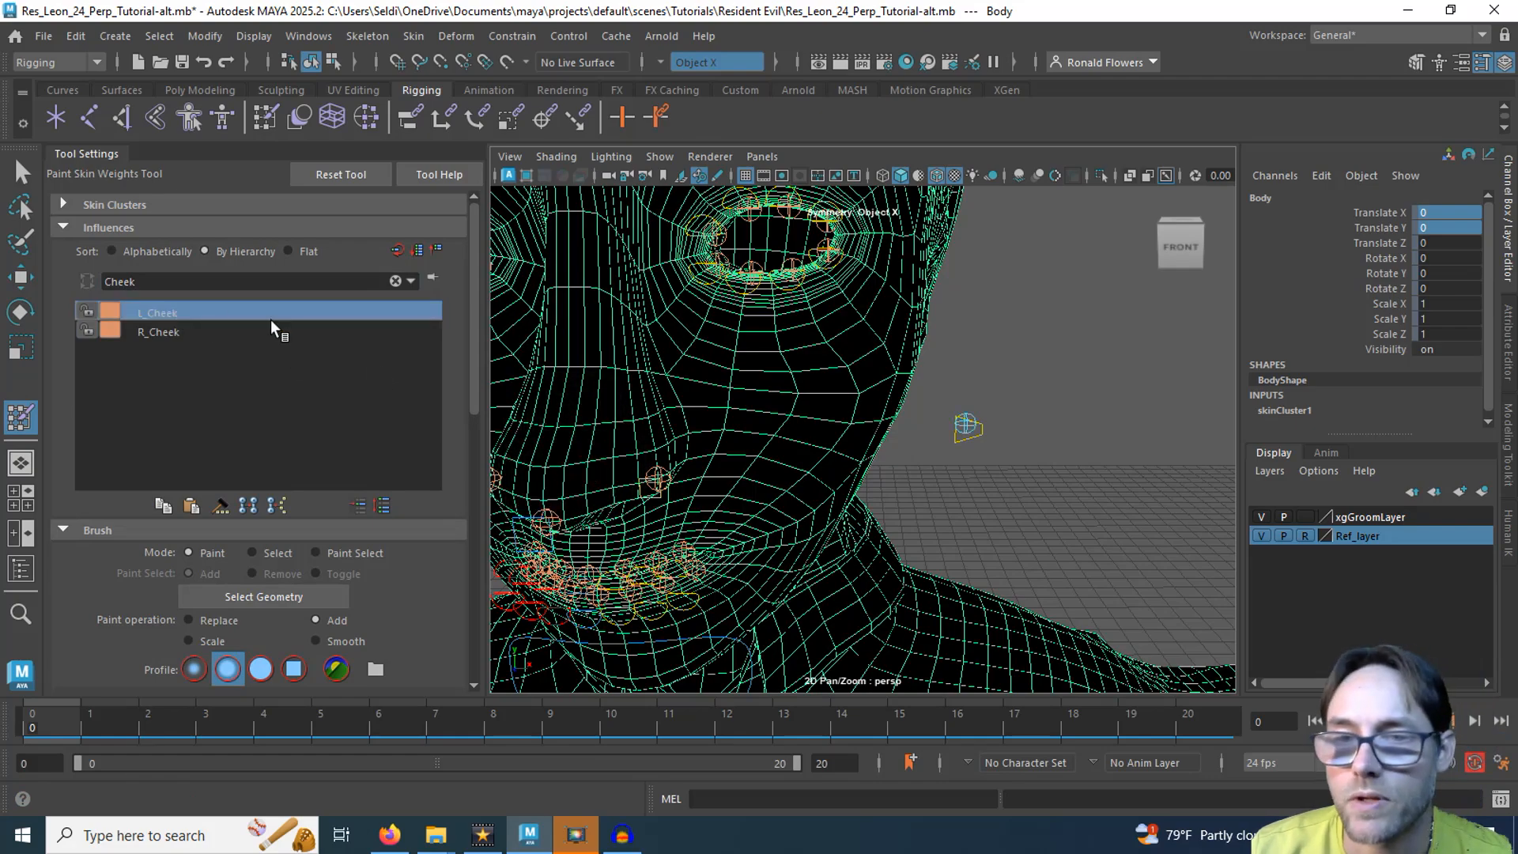
Step: Paint L_Cheek skin weights over the left cheek, from below the eye down toward the jaw and back along the side
scroll(809, 476, up, 3)
alt+drag(803, 471, 712, 455)
alt+middle_drag(885, 484, 826, 377)
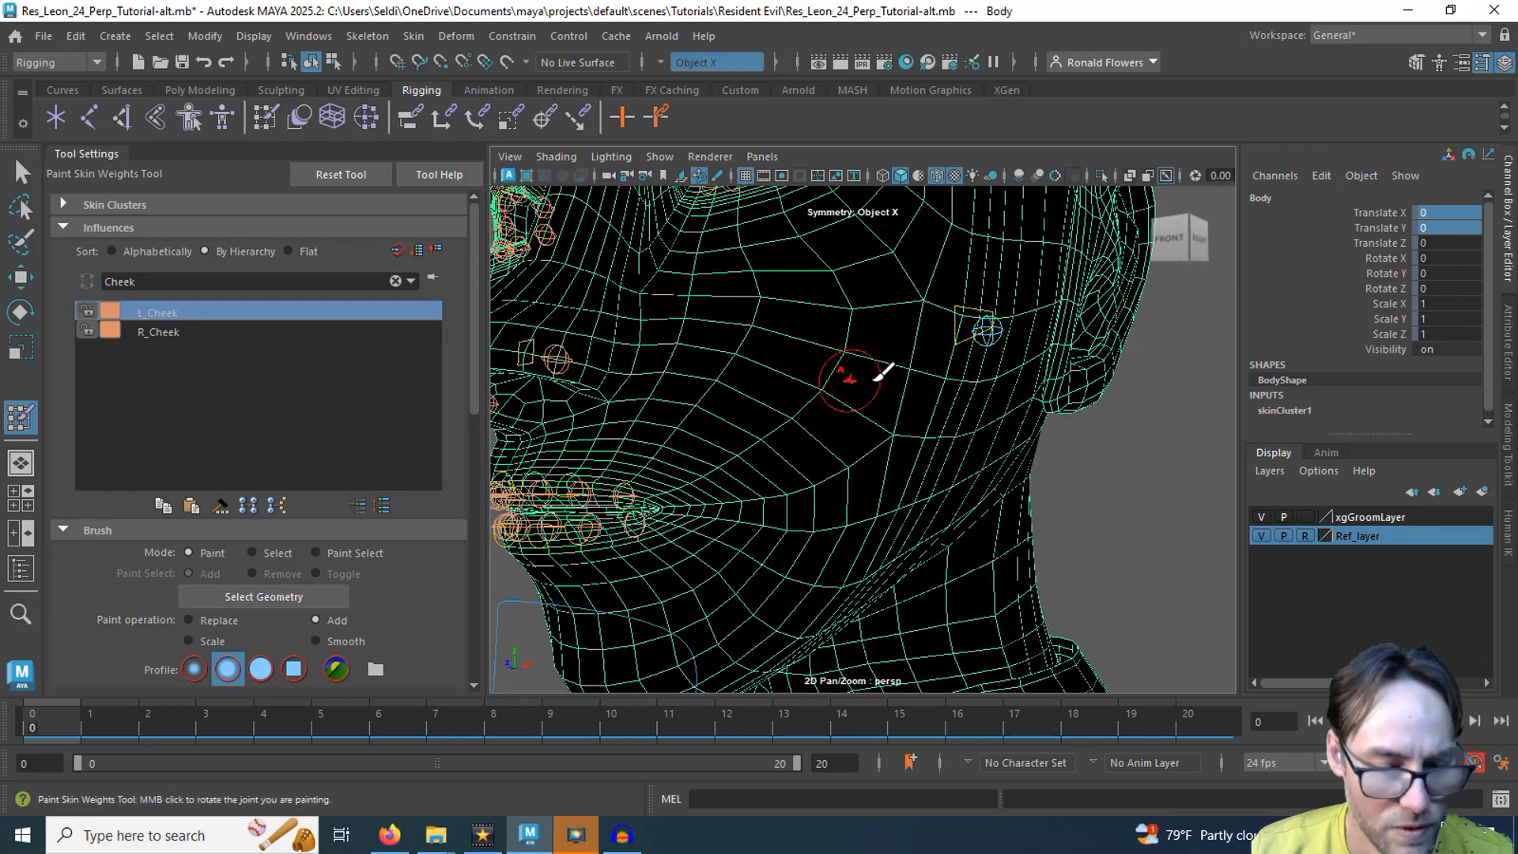
mouse_move(875, 343)
mouse_down()
mouse_move(911, 335)
mouse_move(756, 357)
mouse_move(898, 348)
mouse_move(830, 298)
mouse_move(793, 292)
mouse_move(867, 336)
mouse_move(823, 339)
mouse_move(869, 278)
mouse_up()
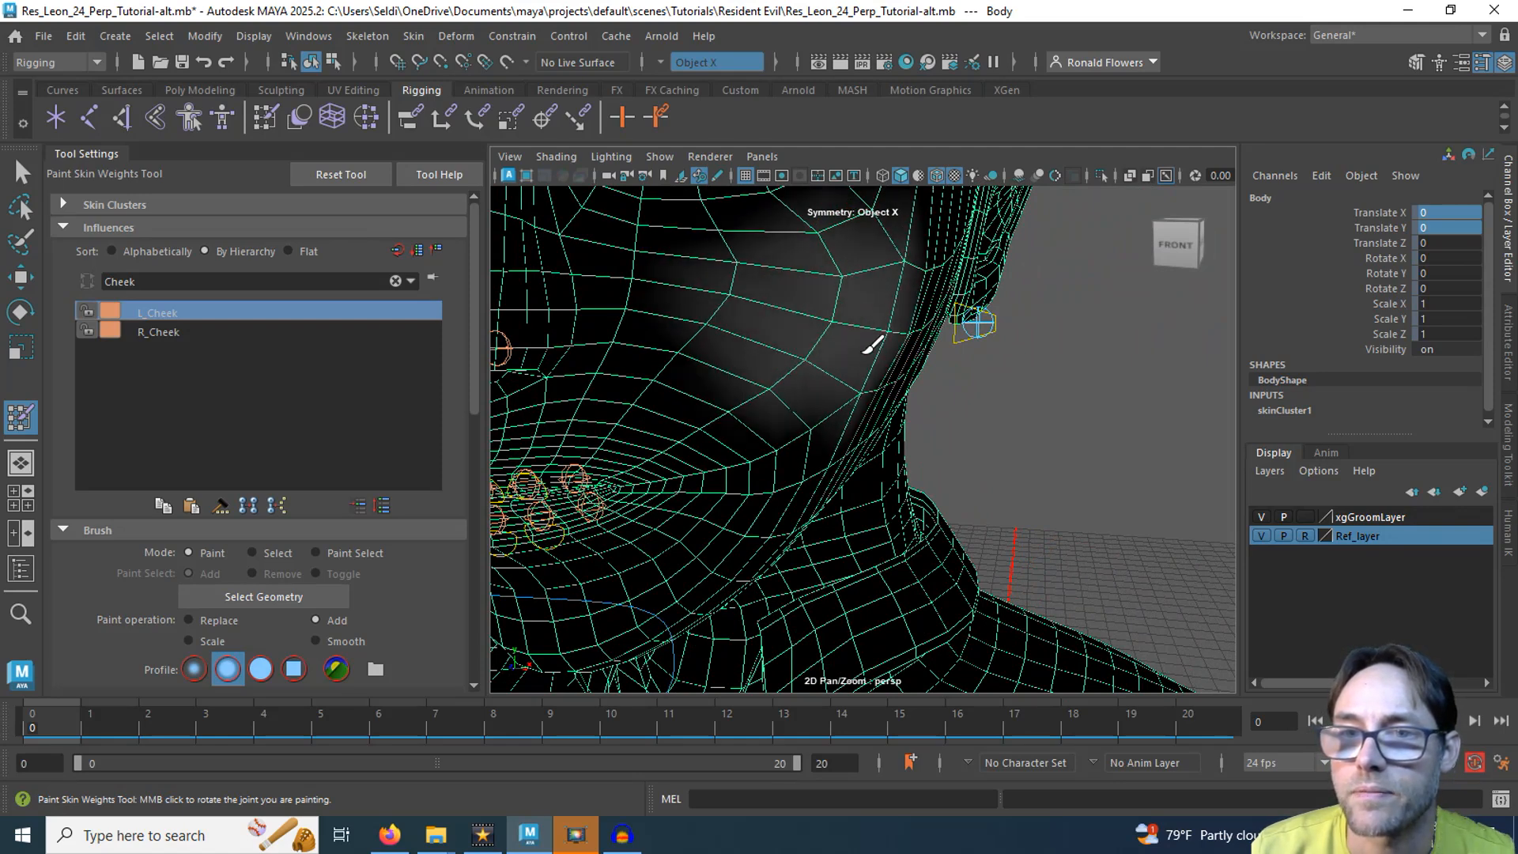
mouse_move(871, 345)
mouse_down()
mouse_move(841, 342)
mouse_move(841, 322)
mouse_move(874, 356)
mouse_move(823, 296)
mouse_move(862, 361)
mouse_move(885, 336)
mouse_move(909, 348)
mouse_move(878, 297)
mouse_up()
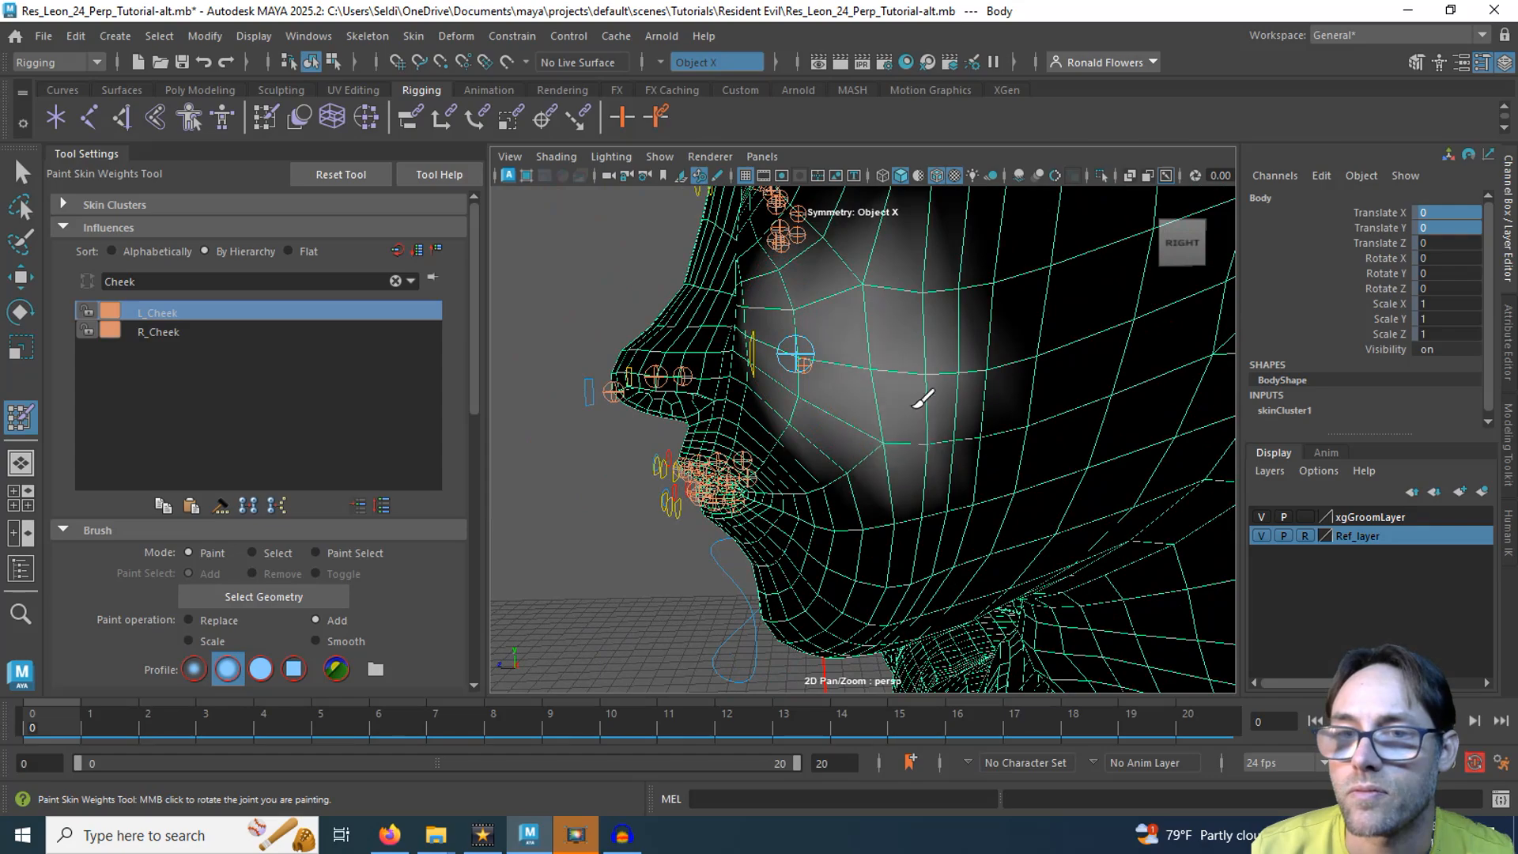
mouse_move(914, 405)
mouse_down()
mouse_move(918, 345)
mouse_move(970, 390)
mouse_move(878, 364)
mouse_move(837, 400)
mouse_move(851, 352)
mouse_move(860, 369)
mouse_up()
scroll(854, 402, down, 5)
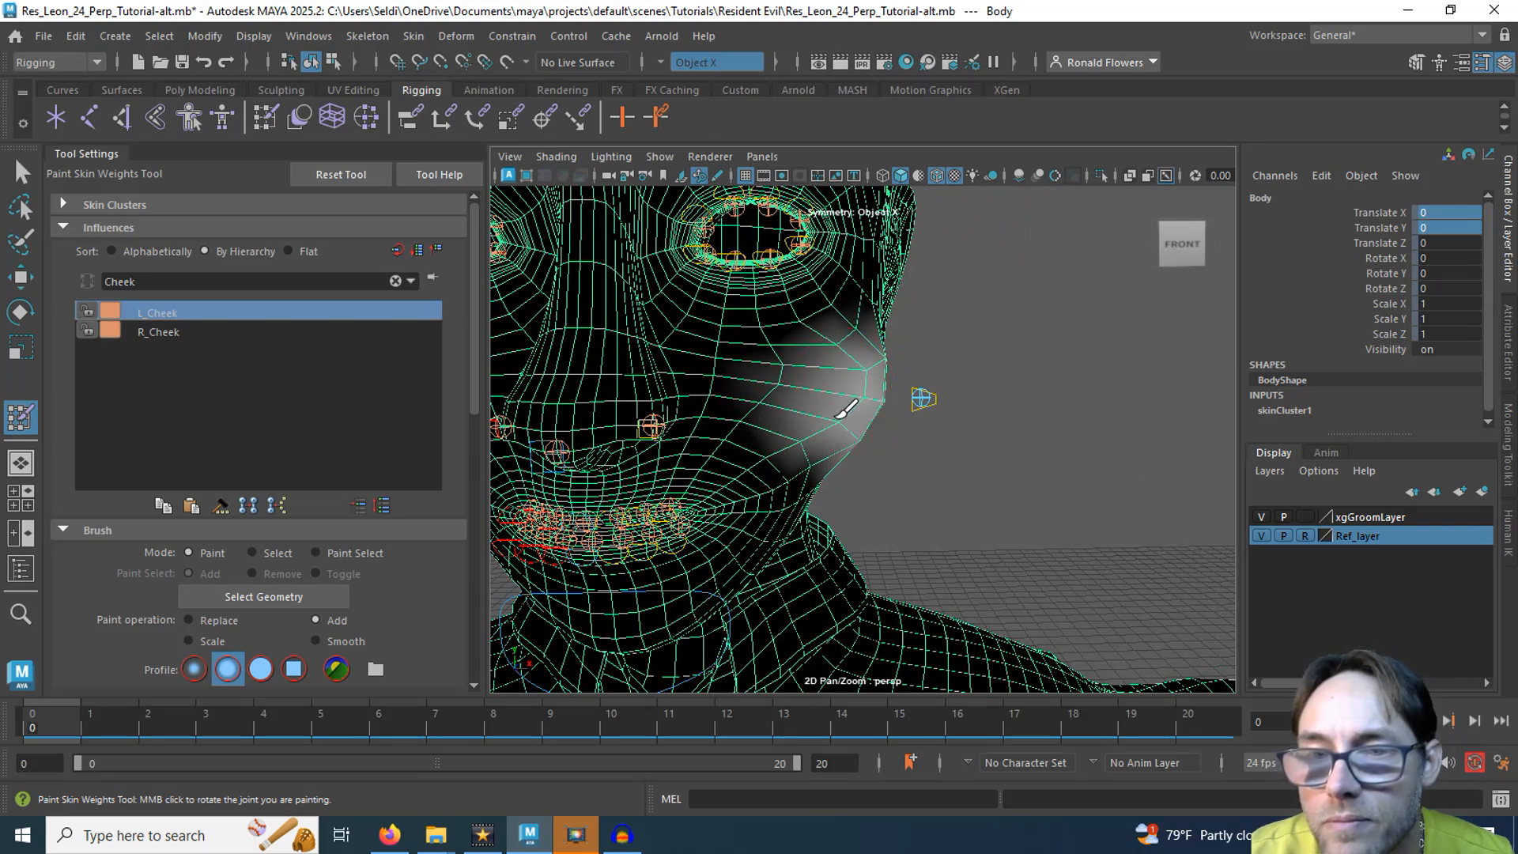
alt+drag(885, 409, 839, 421)
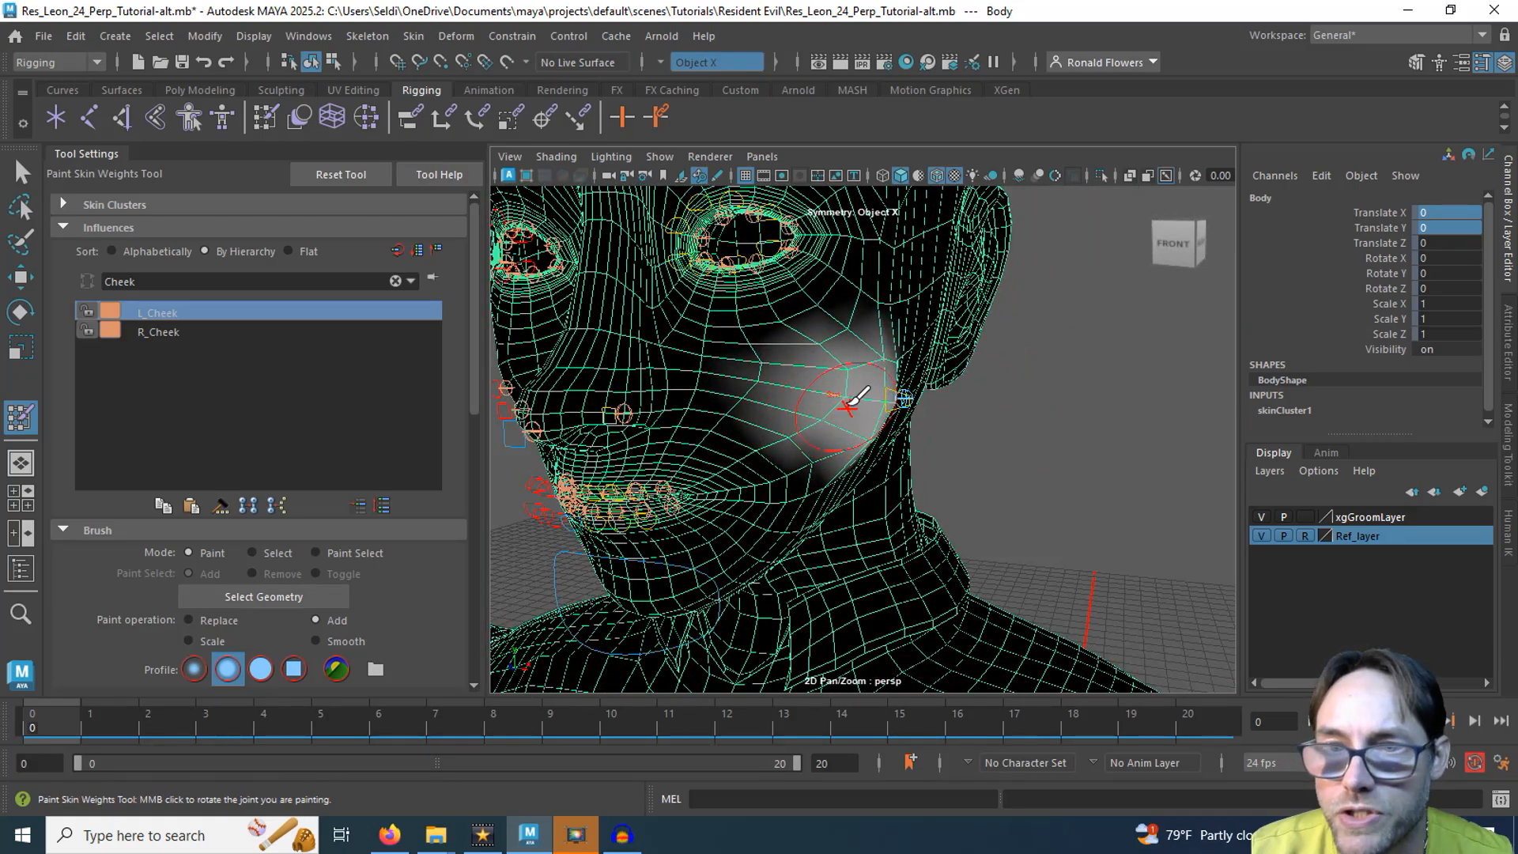
mouse_move(874, 424)
alt+mouse_down()
mouse_move(785, 407)
mouse_move(1033, 430)
mouse_move(962, 400)
mouse_move(975, 420)
mouse_move(888, 413)
mouse_move(846, 434)
alt+mouse_up()
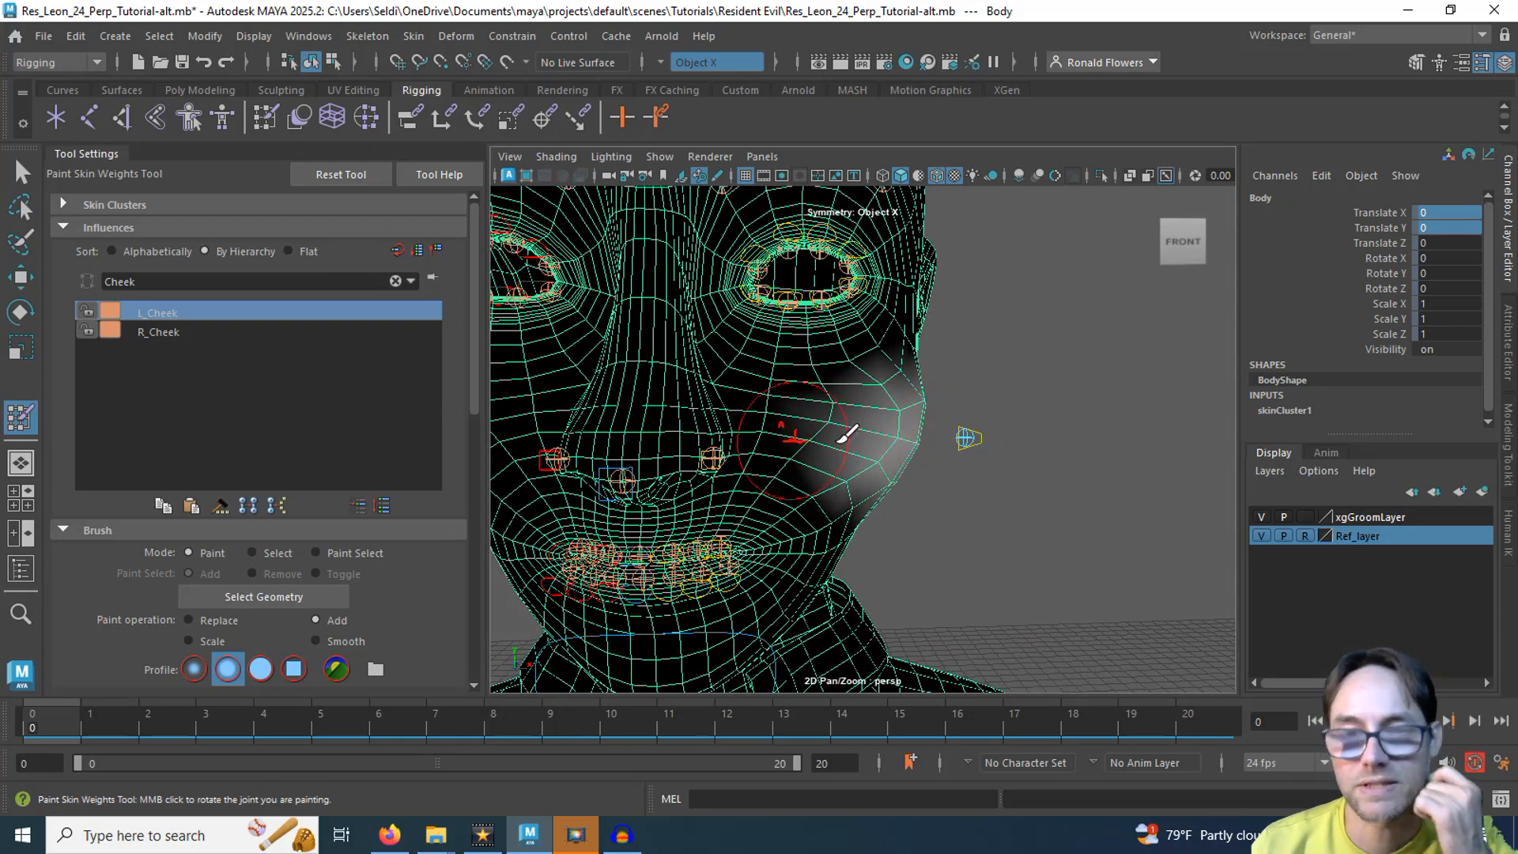
Step: Test the painted cheek by moving L_Cheek_CTRL along X, undo the move, and reset its Translate X to 0
key(w)
click(998, 452)
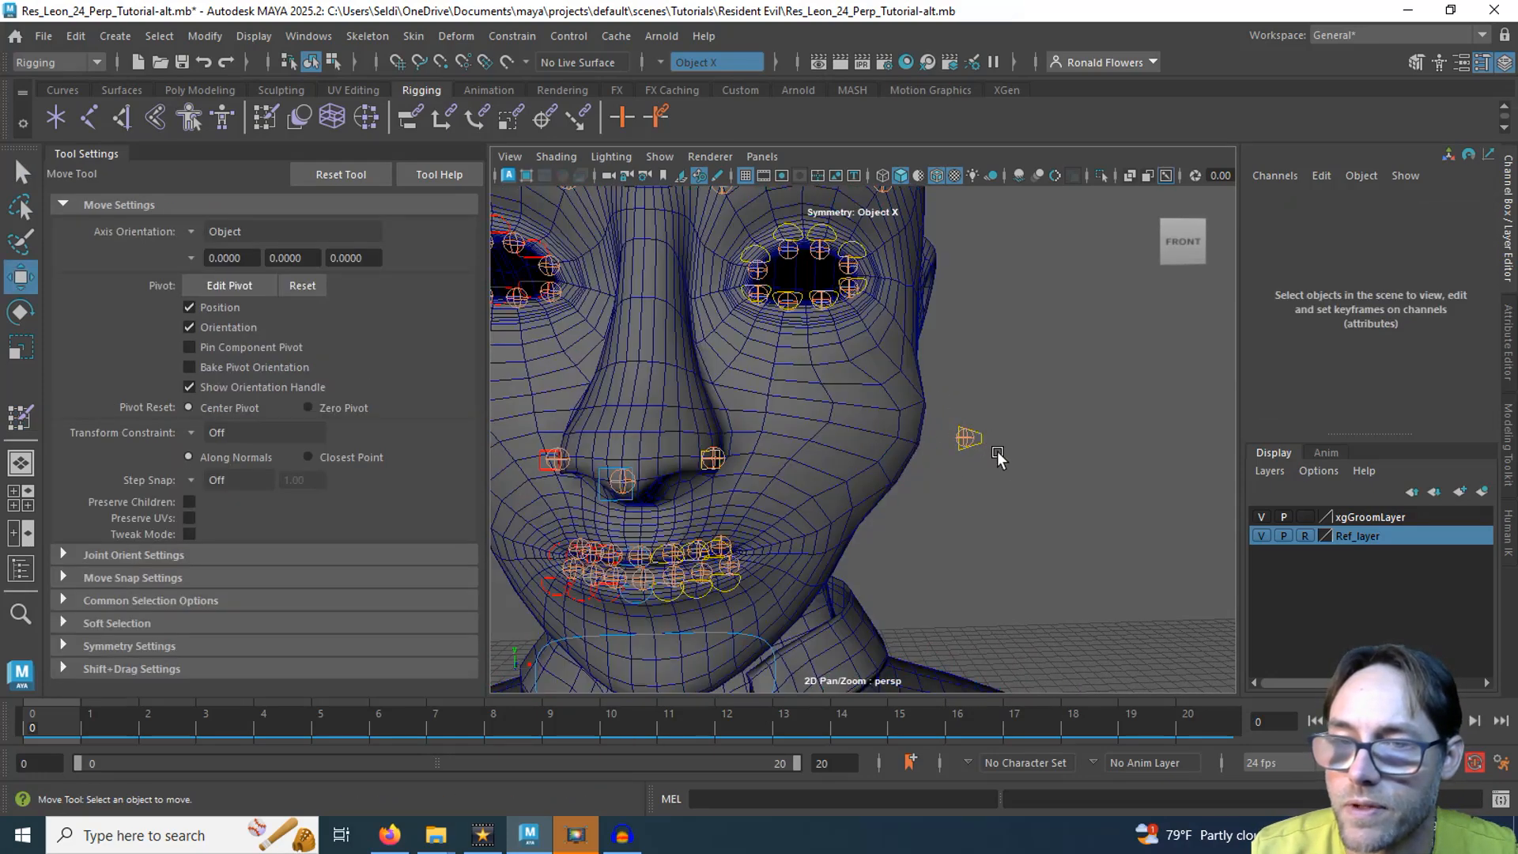
click(980, 449)
drag(1011, 440, 913, 451)
key(ctrl+z)
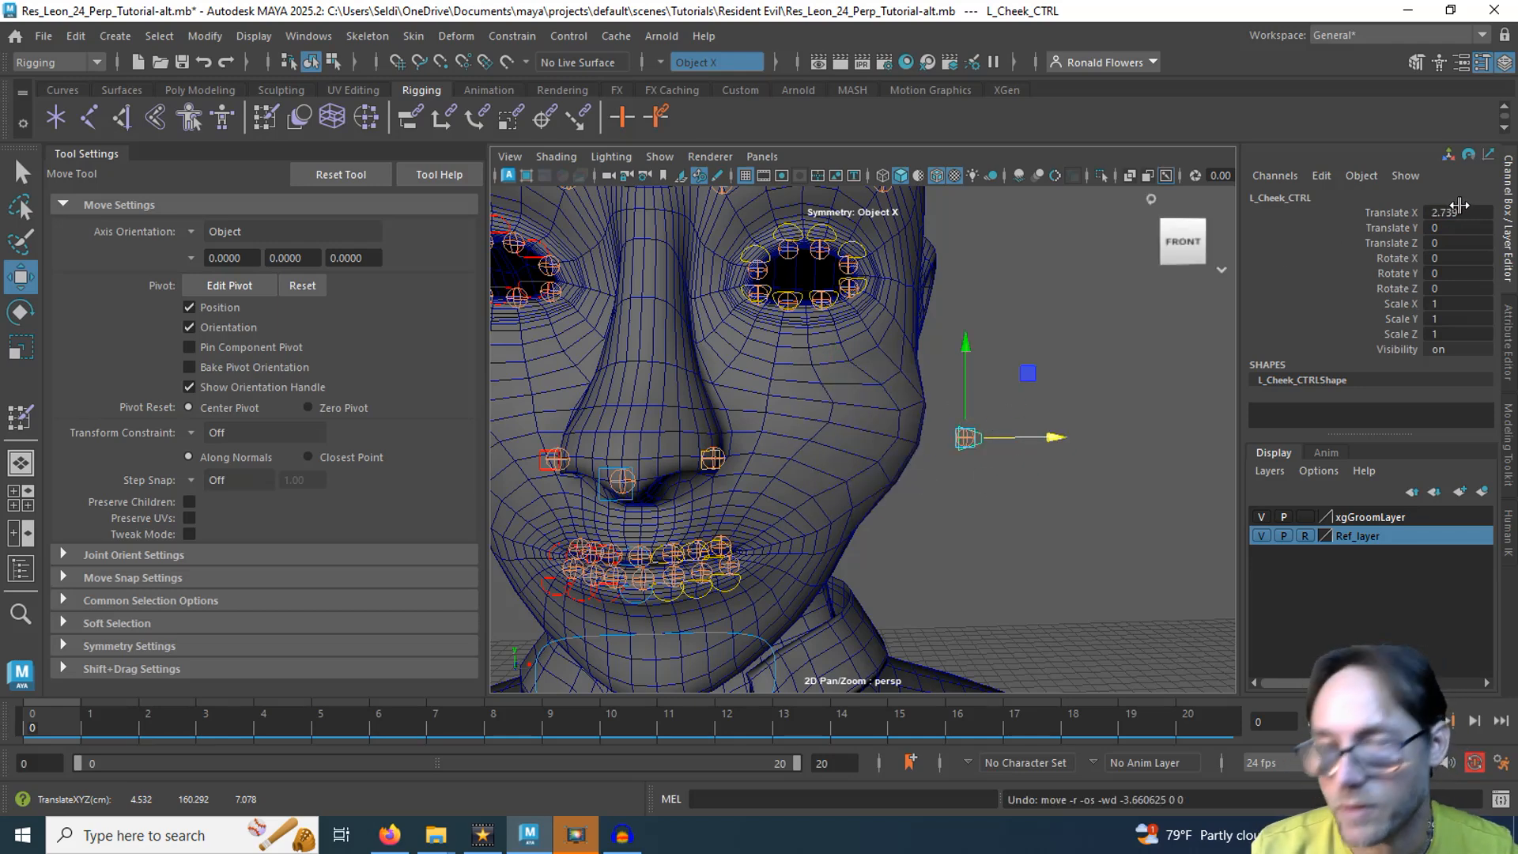
text(0)
key(Return)
Step: Select the Body mesh, bring up the front orthographic view and turn on vertex selection
click(1055, 428)
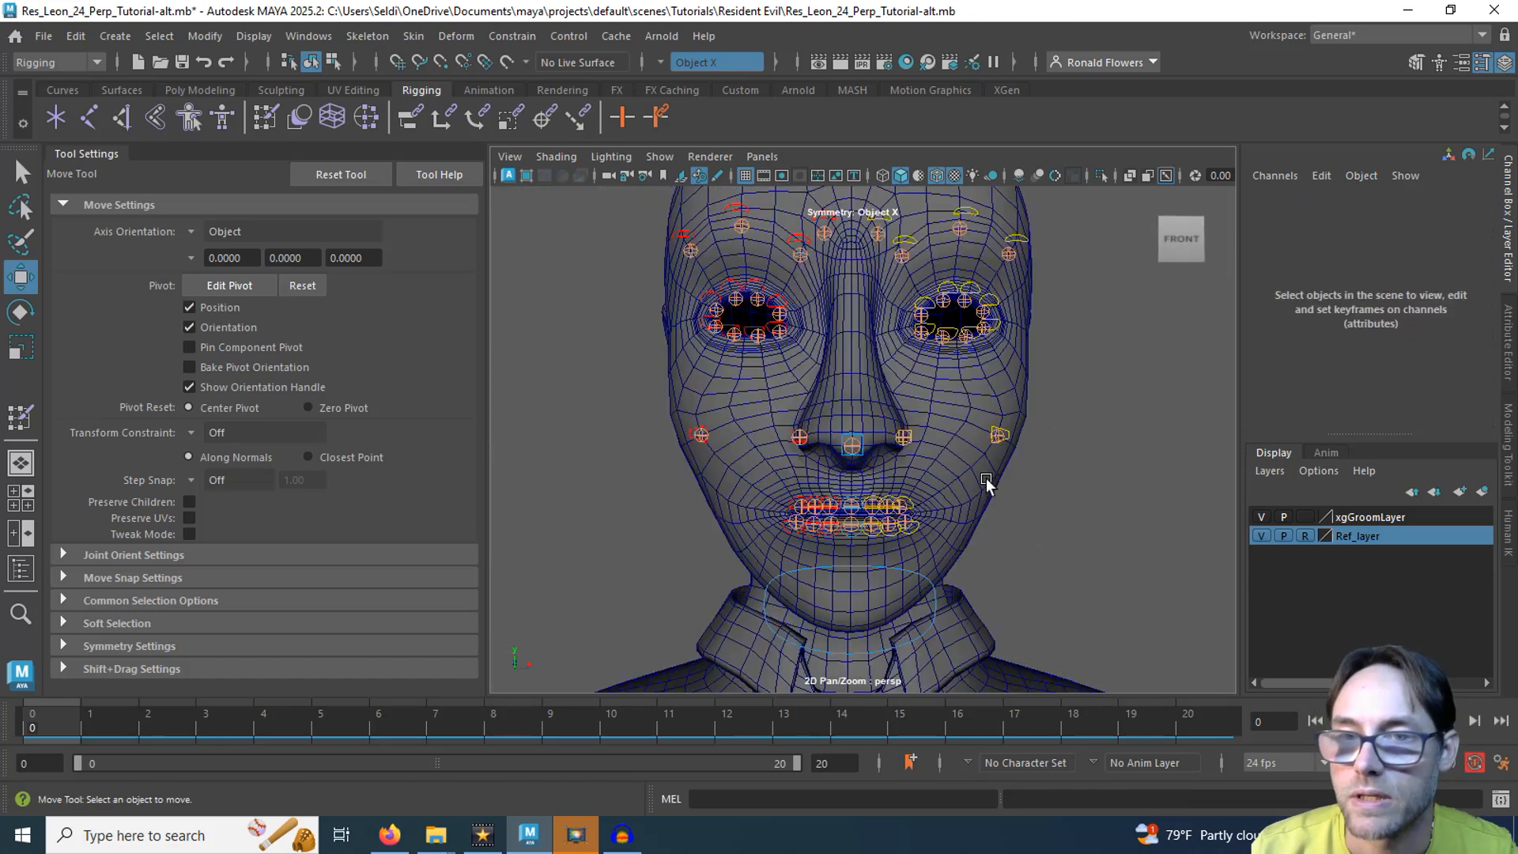
alt+middle_drag(985, 454, 919, 482)
click(891, 479)
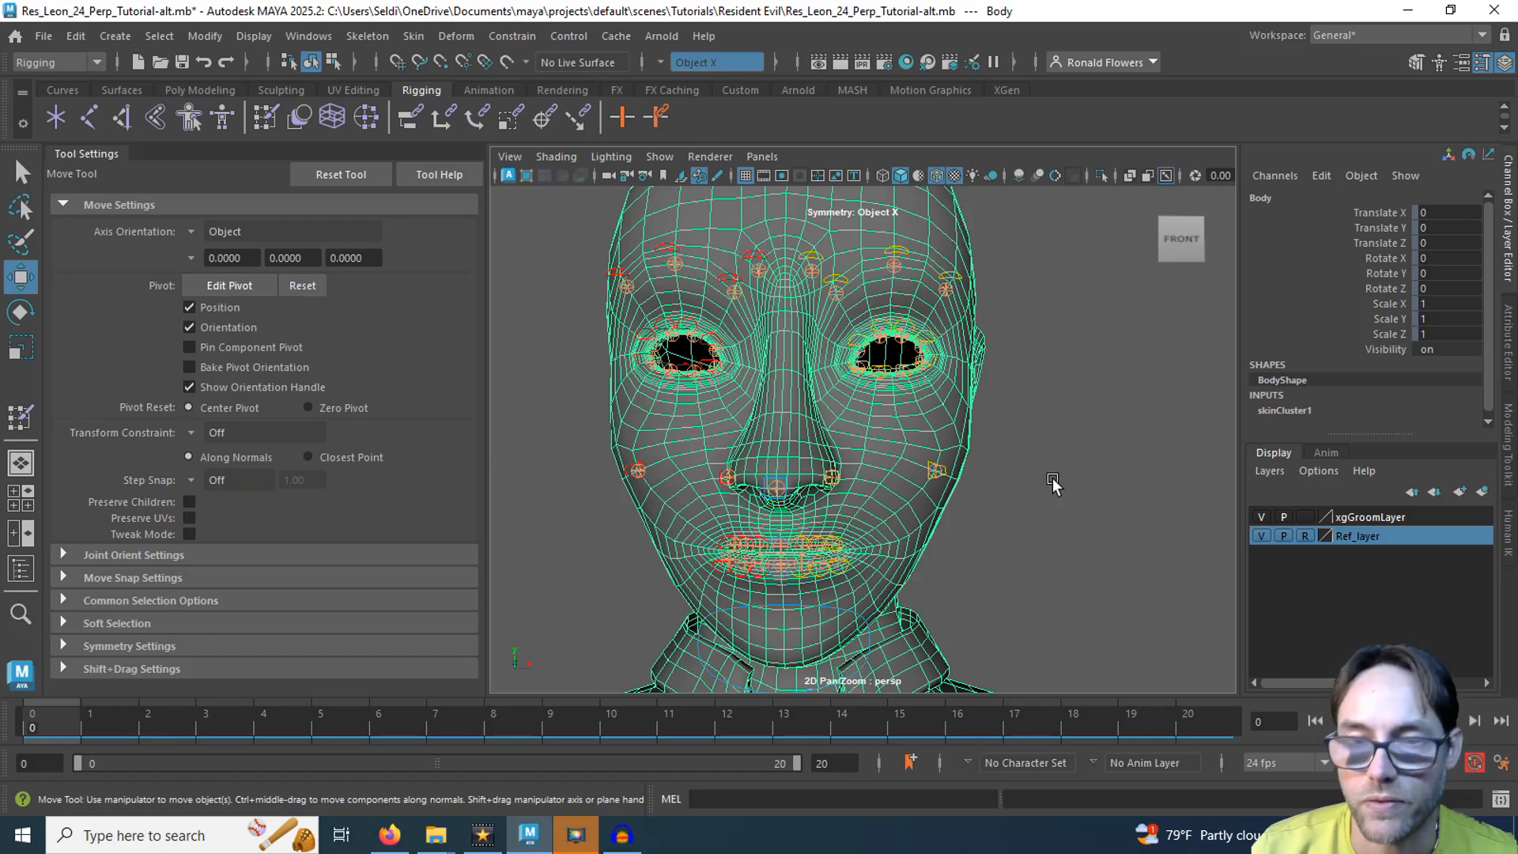
key(space)
key(space)
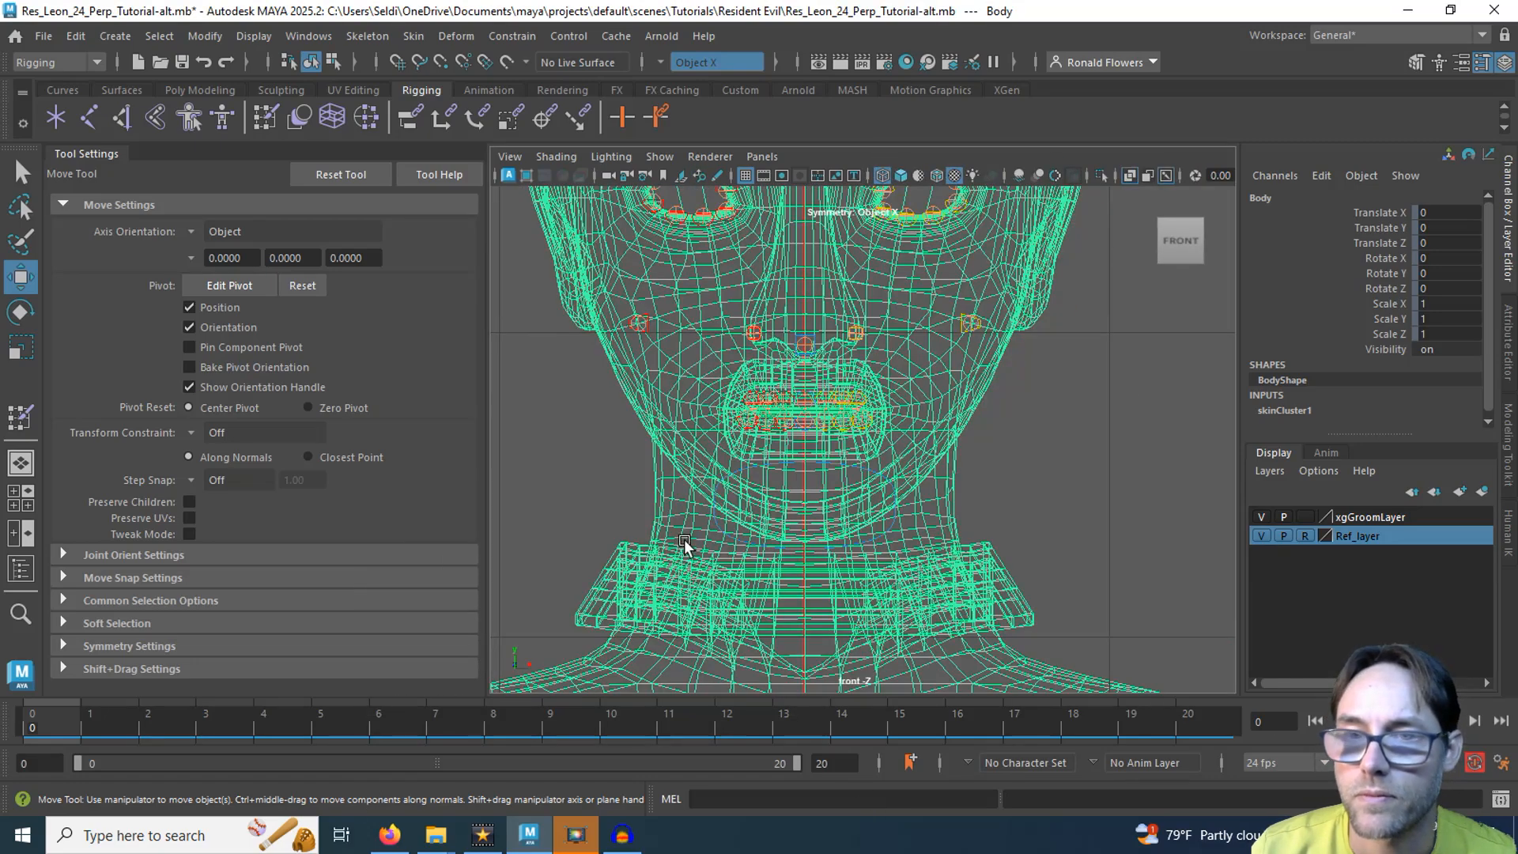
scroll(1044, 487, down, 6)
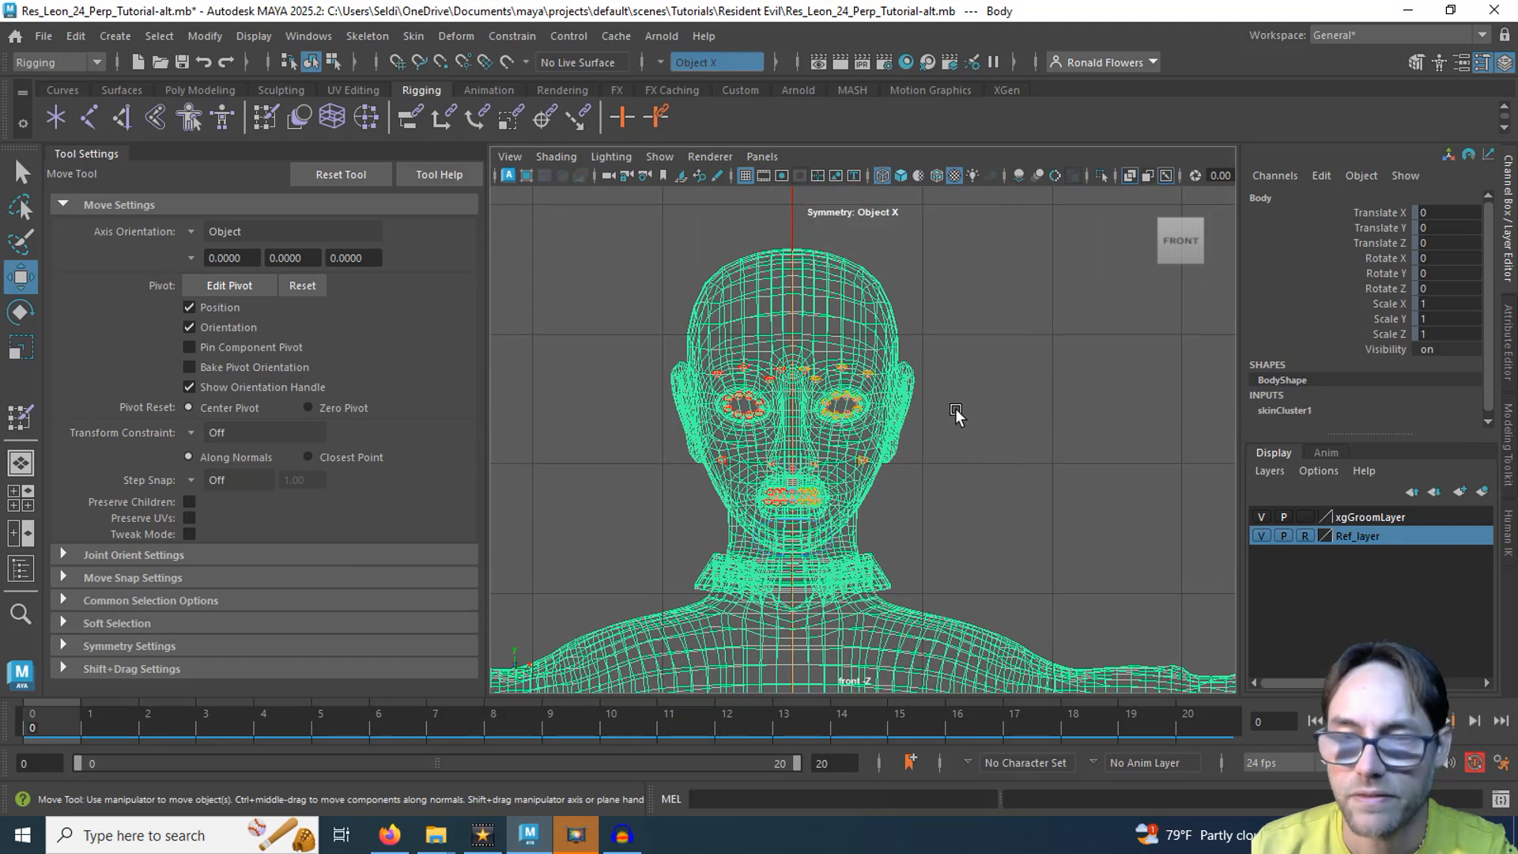
key(F8)
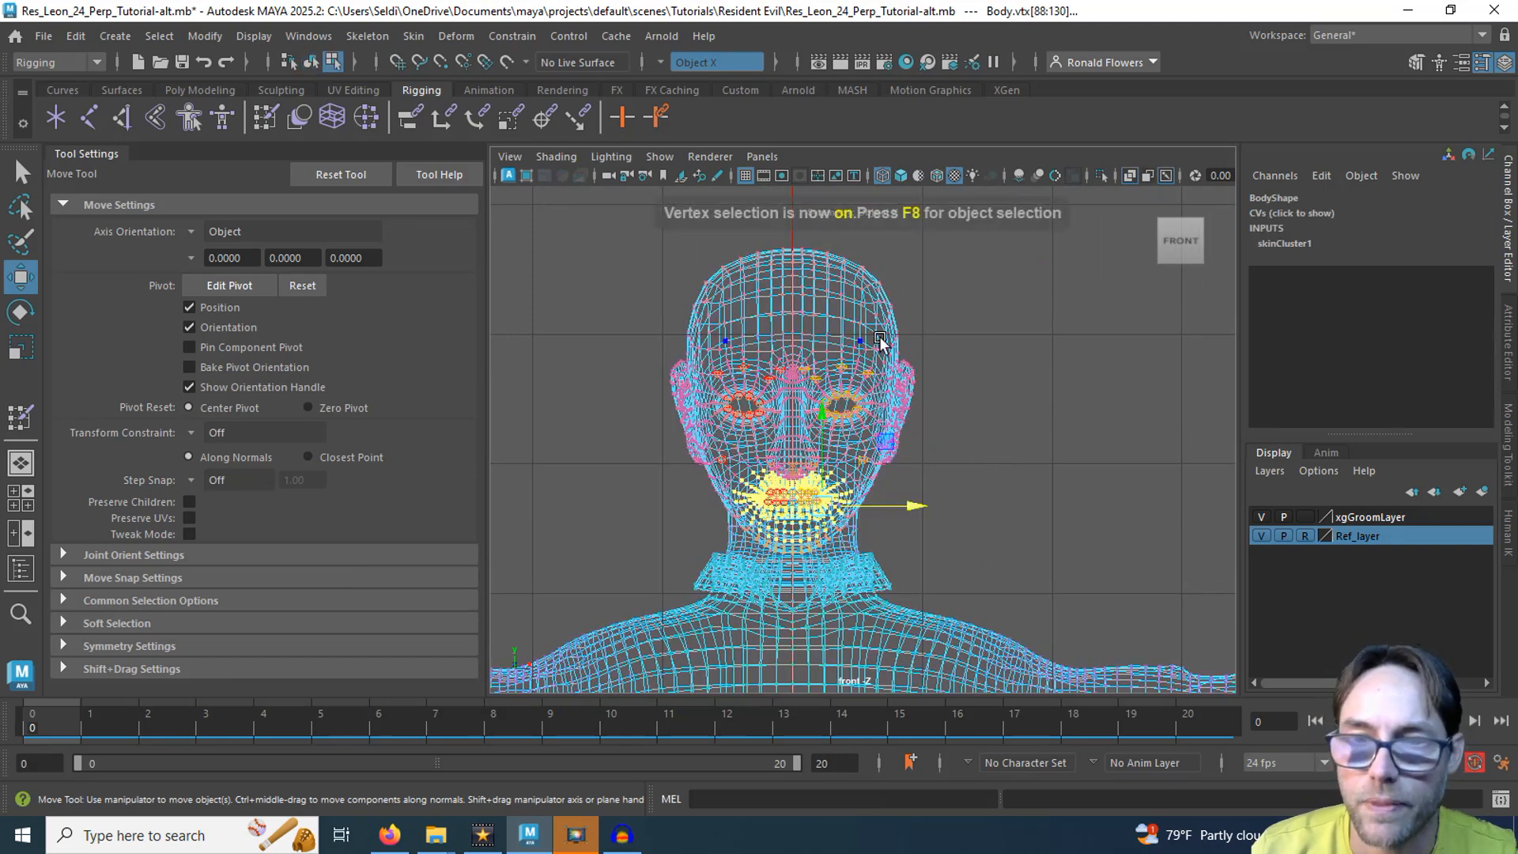
Step: Select the head's vertices in the front view and remove the shirt collar and lower neck vertices from the selection
click(621, 262)
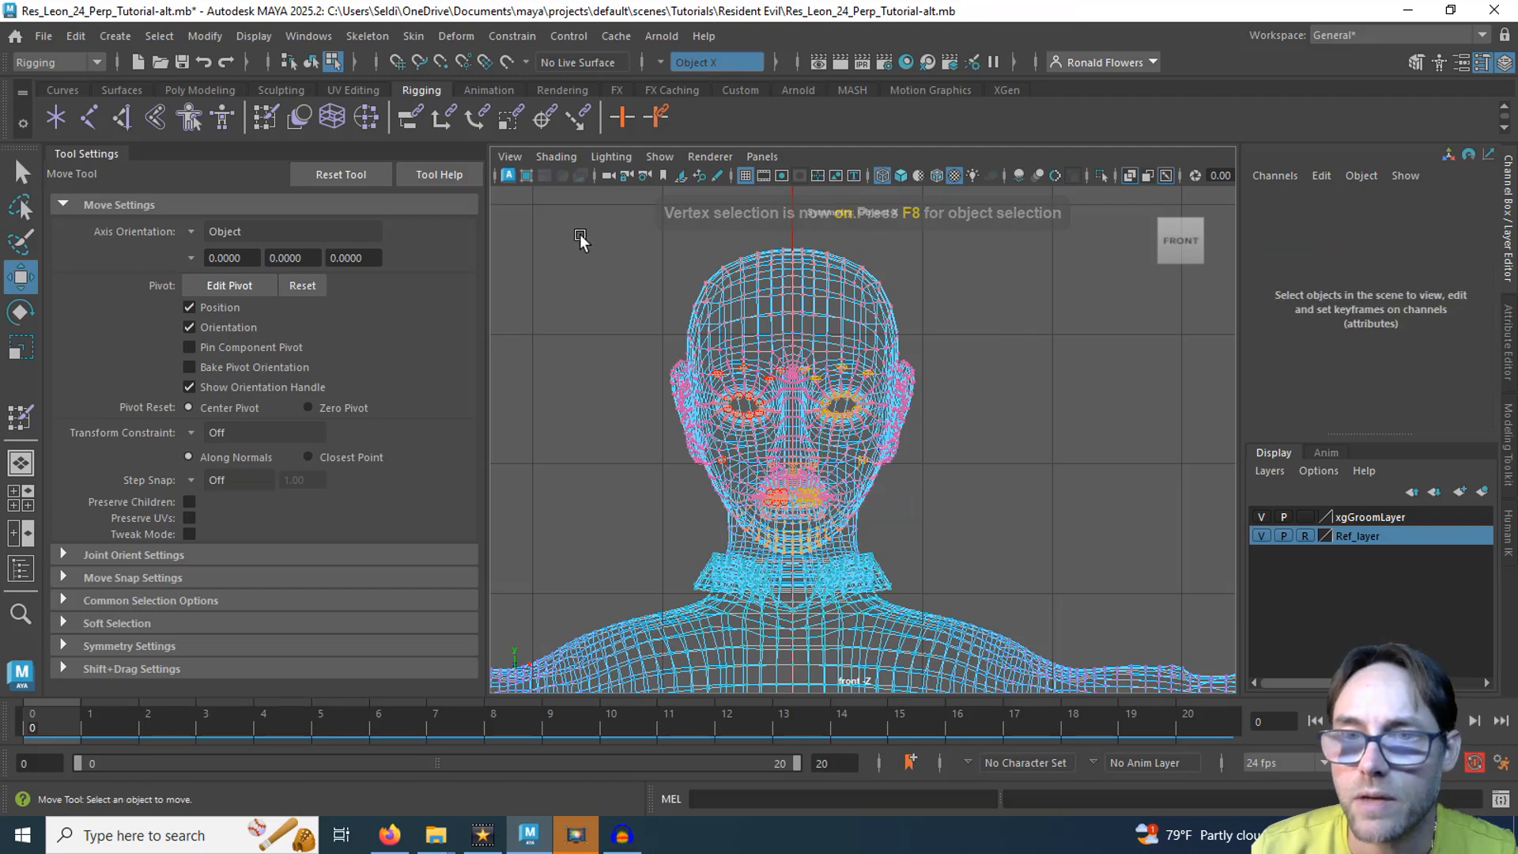
drag(562, 223, 1056, 576)
scroll(960, 549, up, 3)
alt+middle_drag(961, 550, 1041, 372)
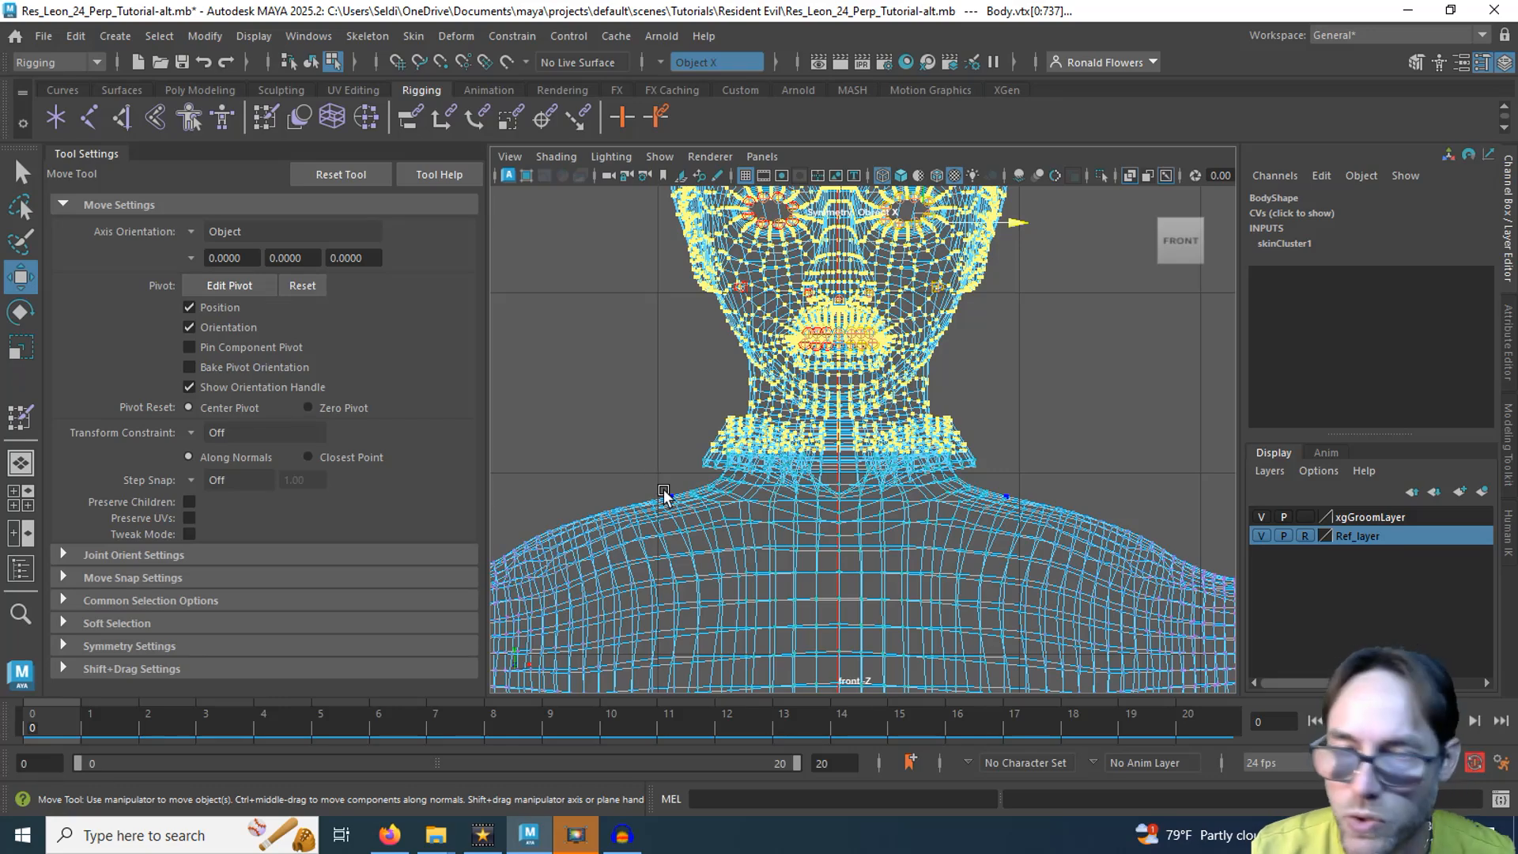
drag(662, 515, 972, 541)
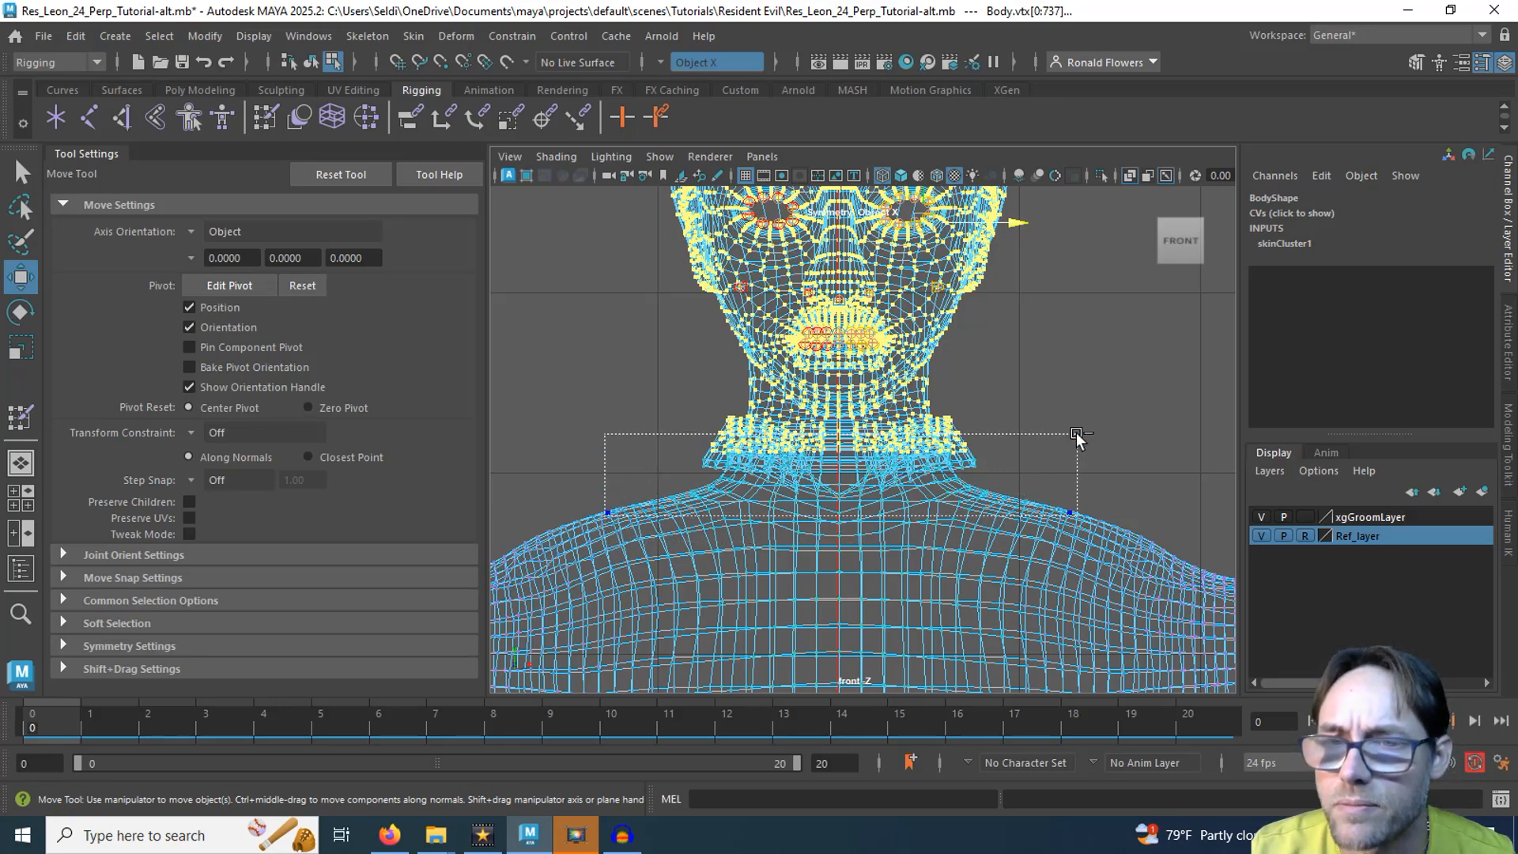
drag(1075, 434, 1078, 428)
scroll(898, 496, up, 5)
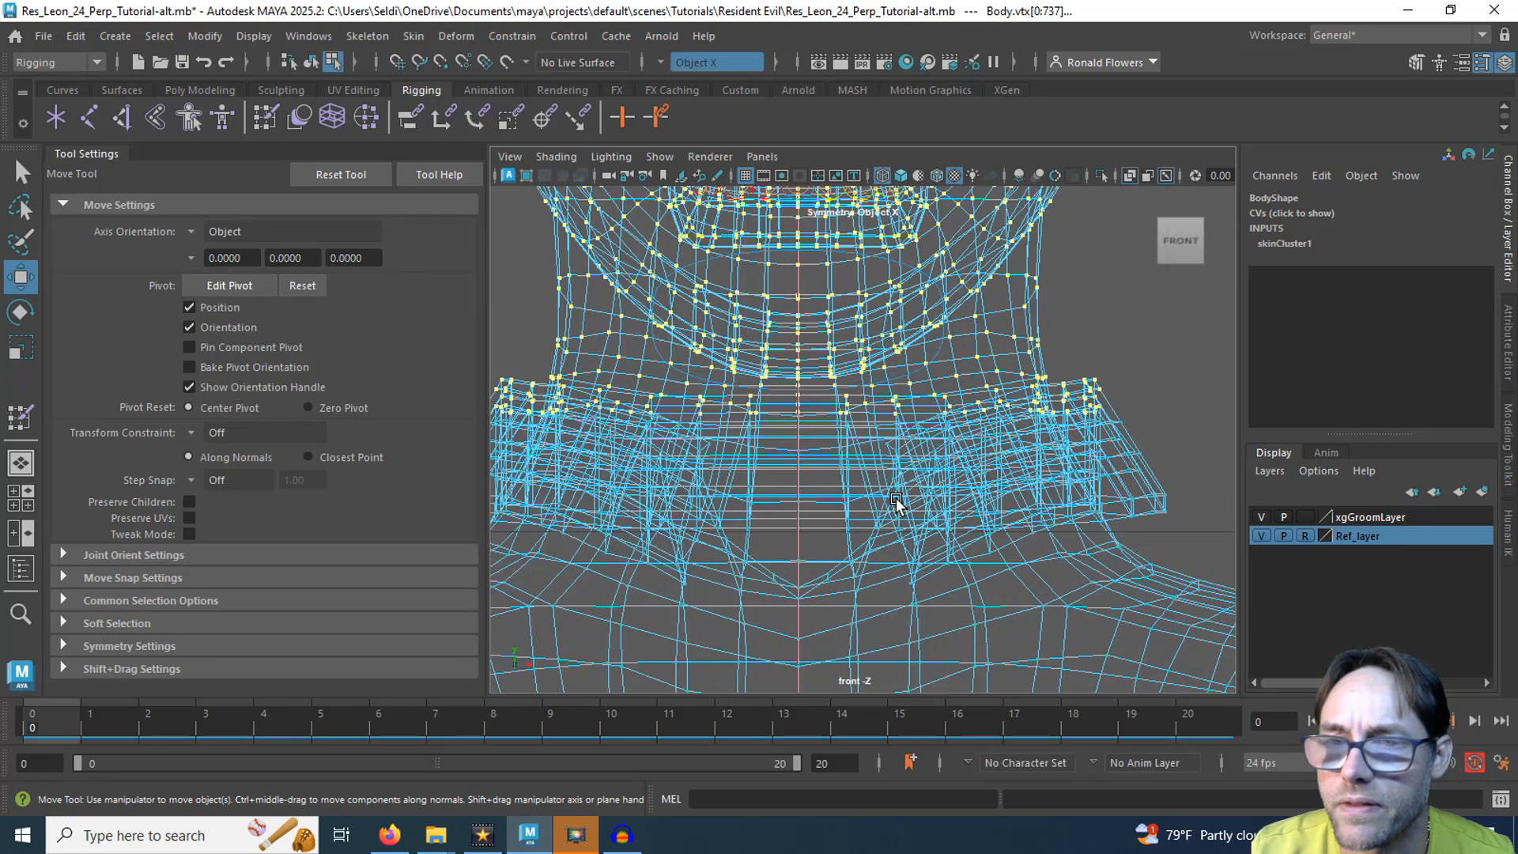
ctrl+drag(790, 488, 1194, 396)
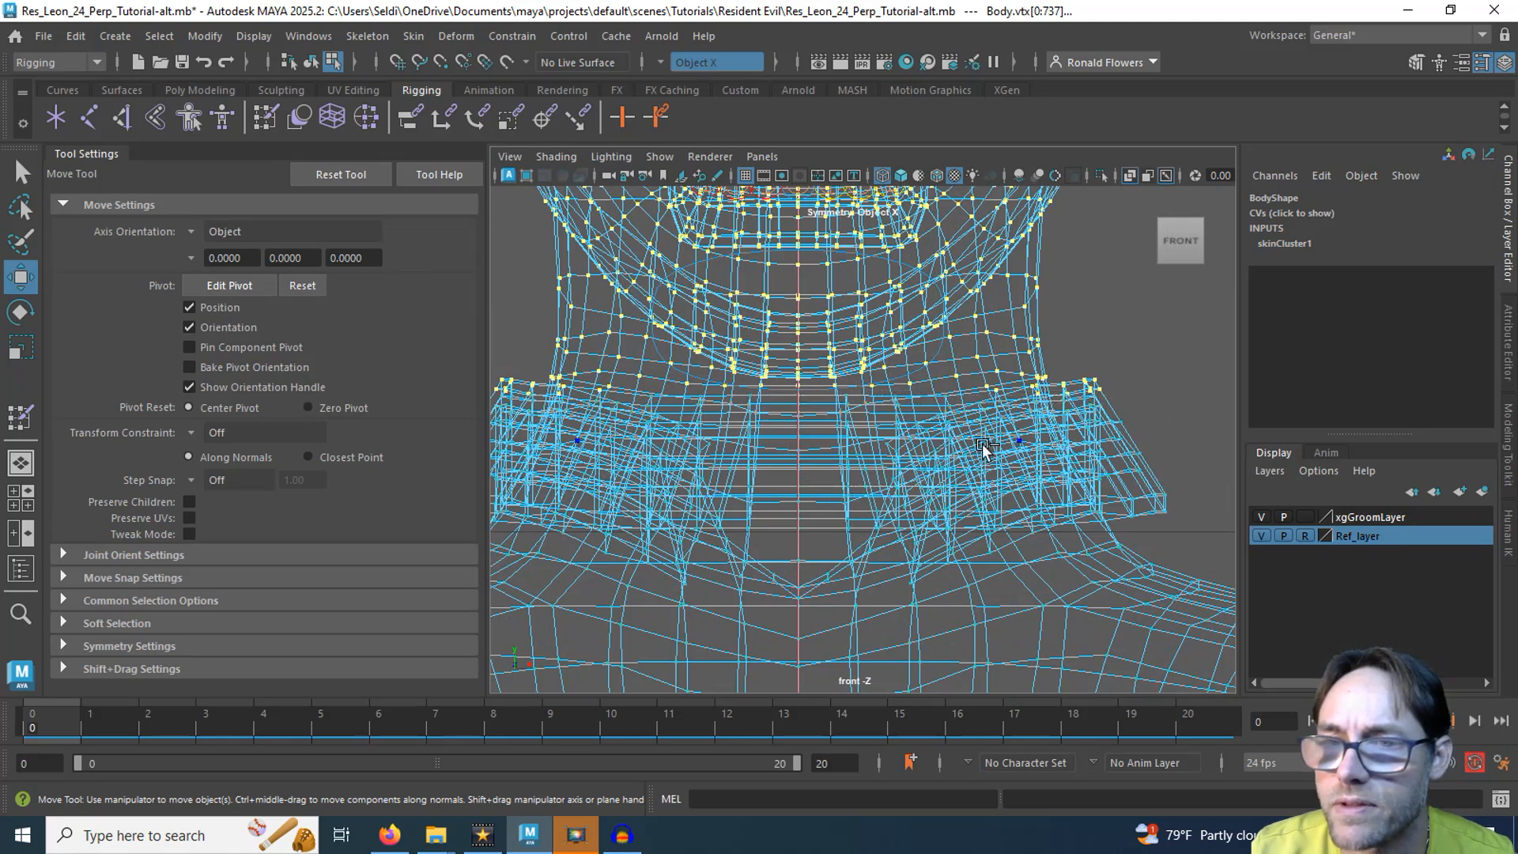
ctrl+drag(985, 367, 1105, 457)
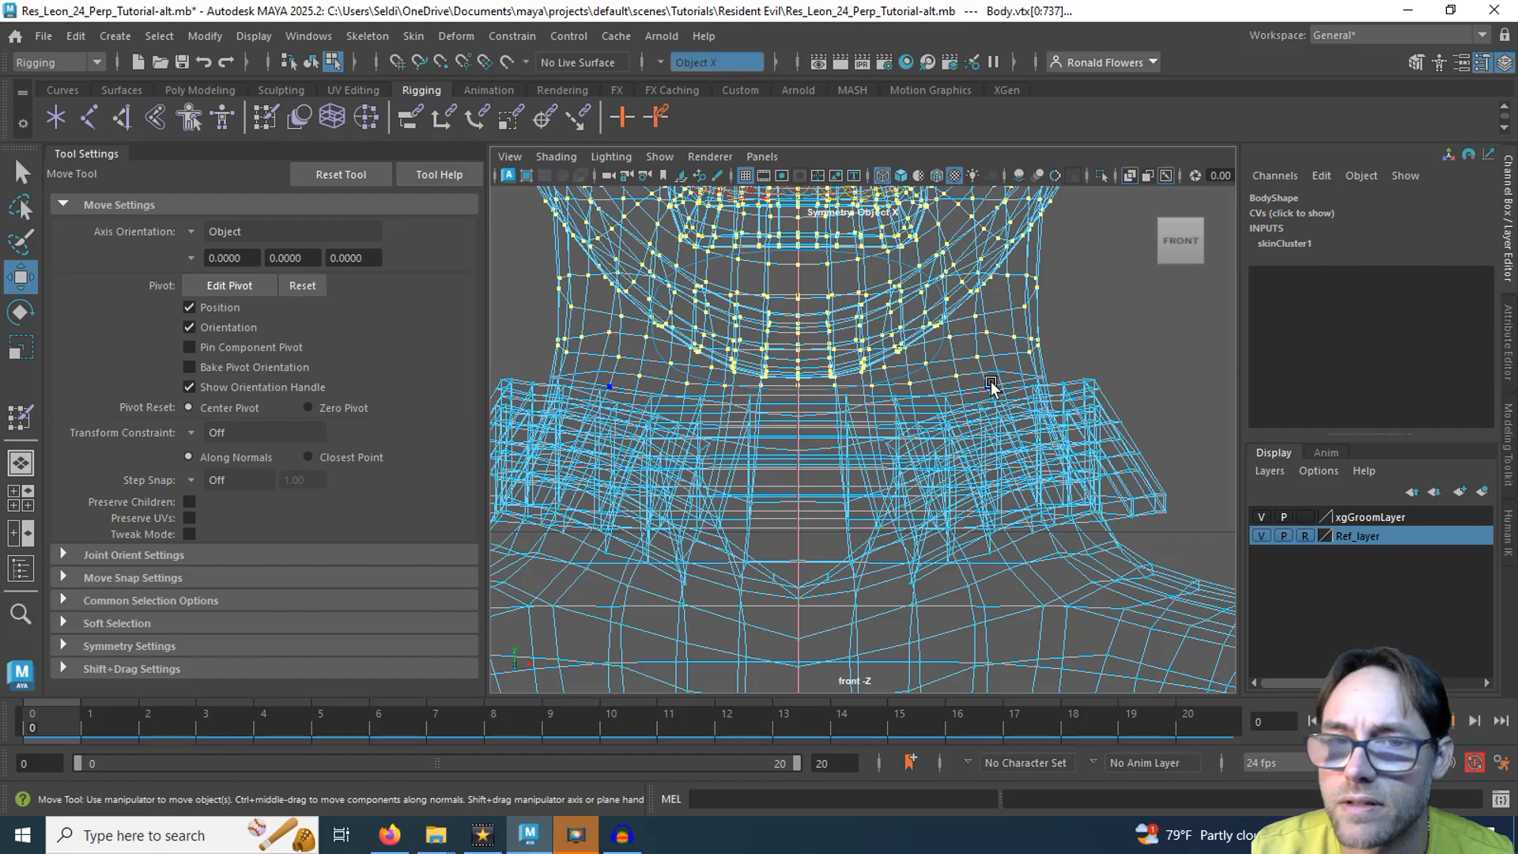
Step: In the perspective view, deselect the stray neck vertices just below the jaw
key(space)
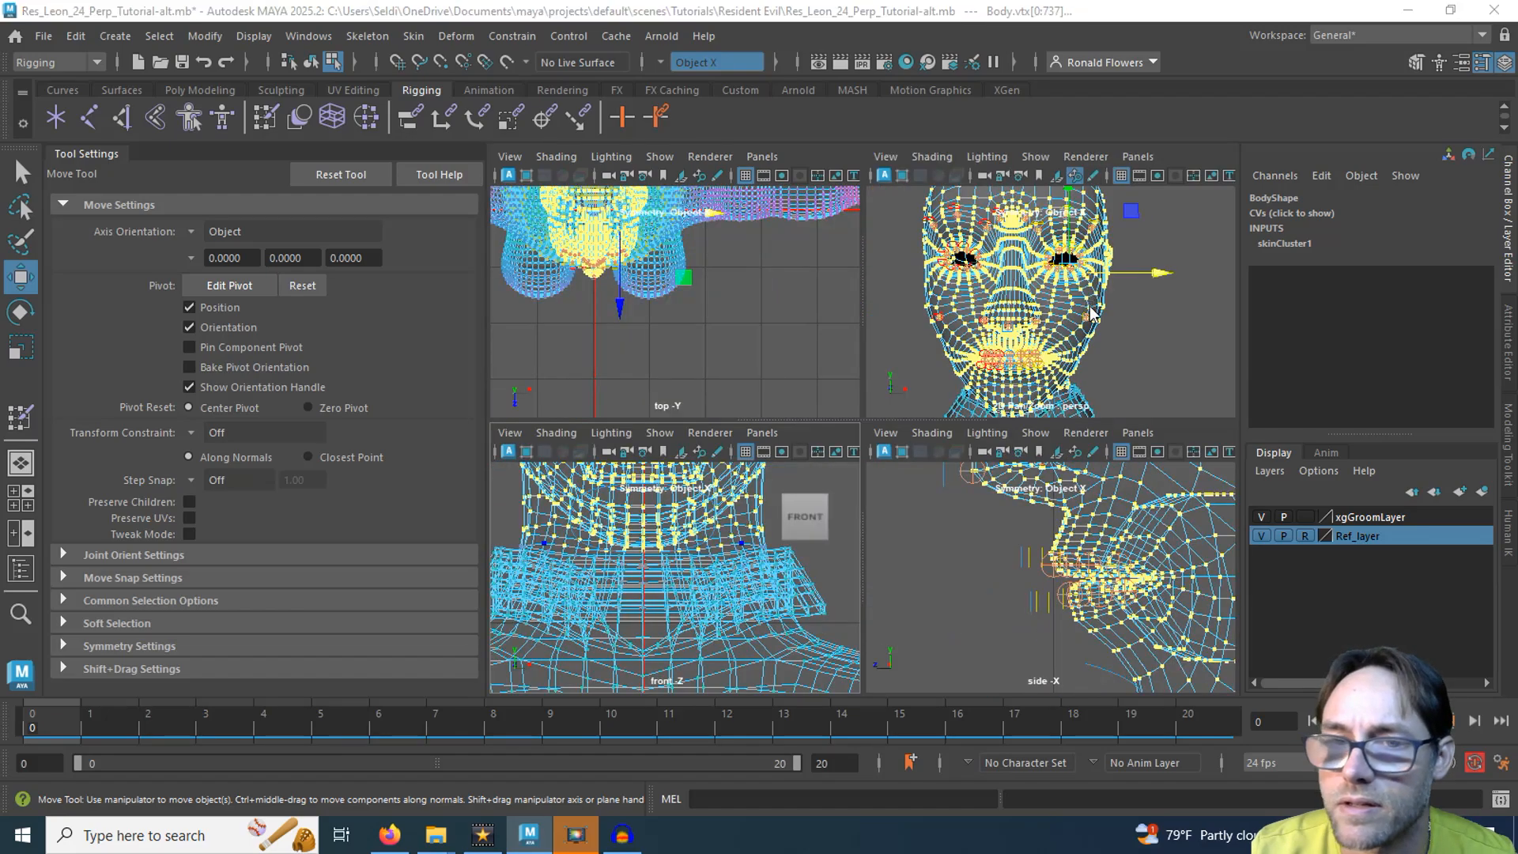
key(space)
alt+drag(963, 528, 775, 540)
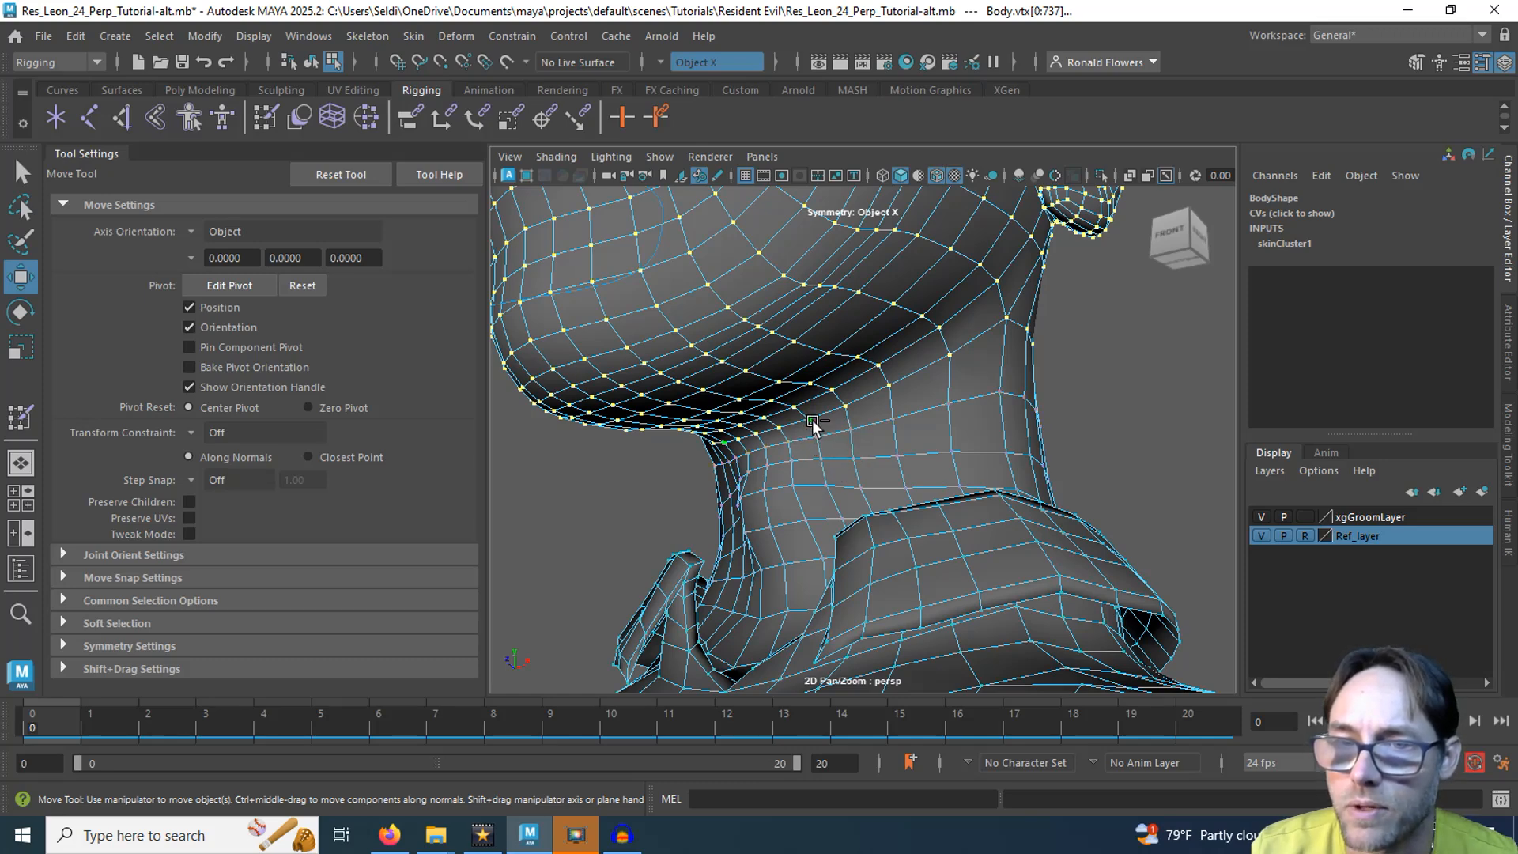
ctrl+click(812, 420)
ctrl+double_click(846, 408)
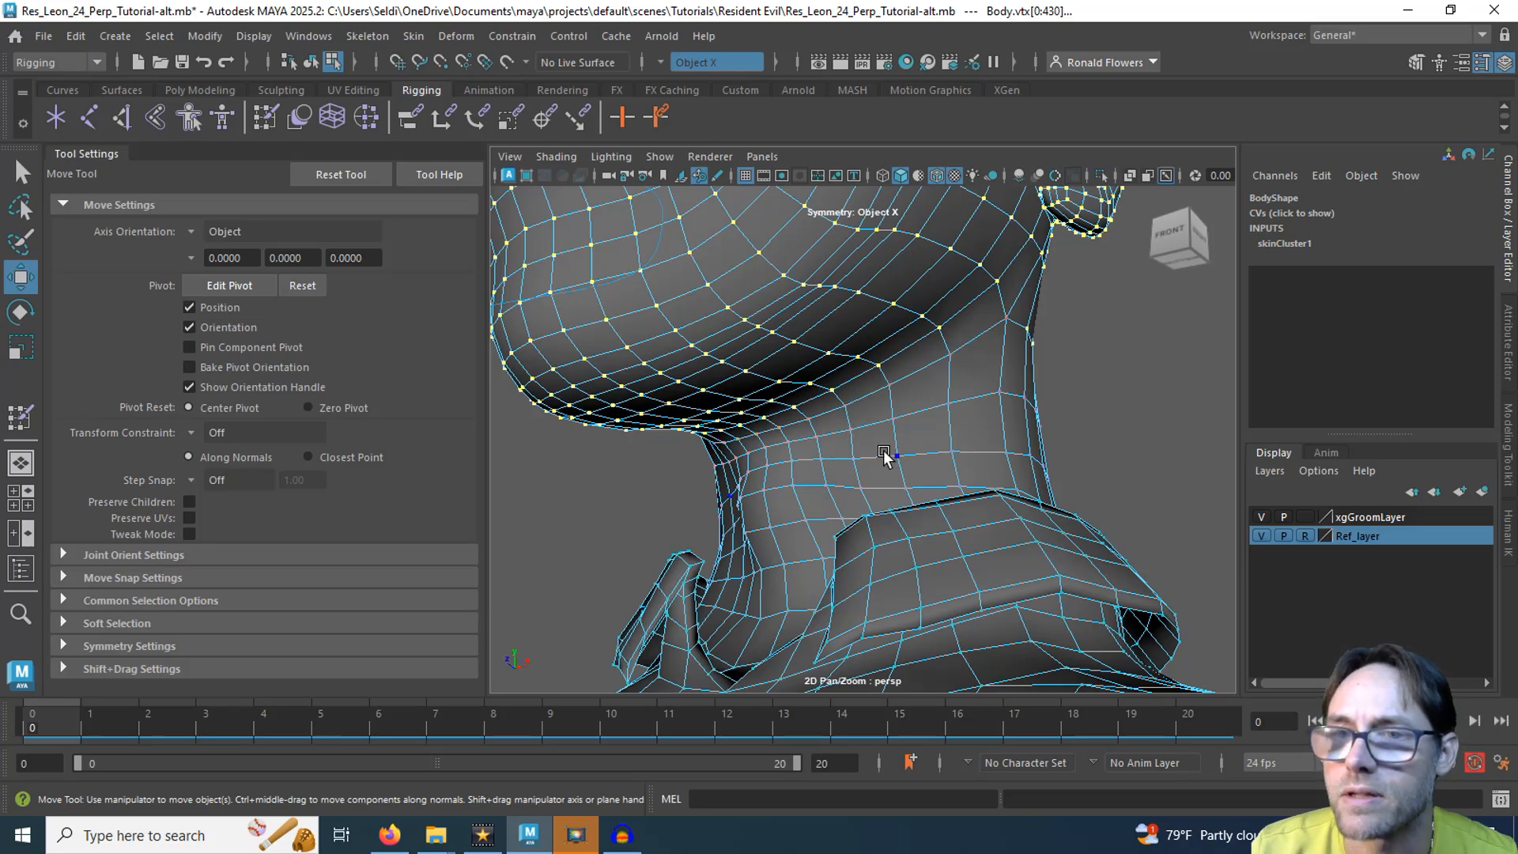
Step: Remove the leftover row of vertices at the back of the neck, above the collar, from the selection
alt+drag(923, 441, 772, 477)
alt+middle_drag(772, 478, 718, 384)
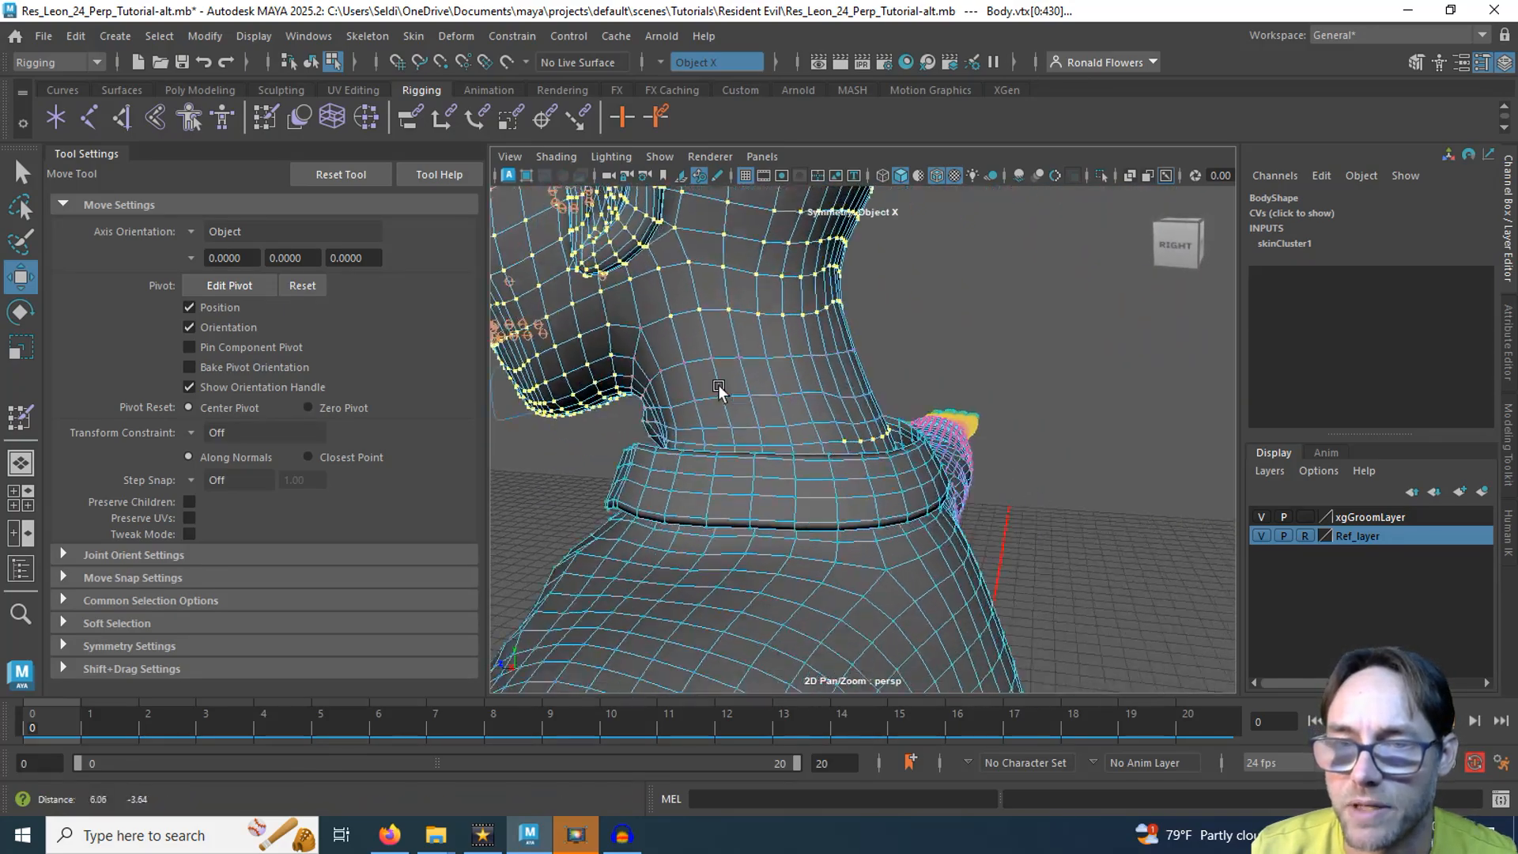
alt+right_drag(718, 384, 785, 447)
alt+drag(786, 448, 781, 446)
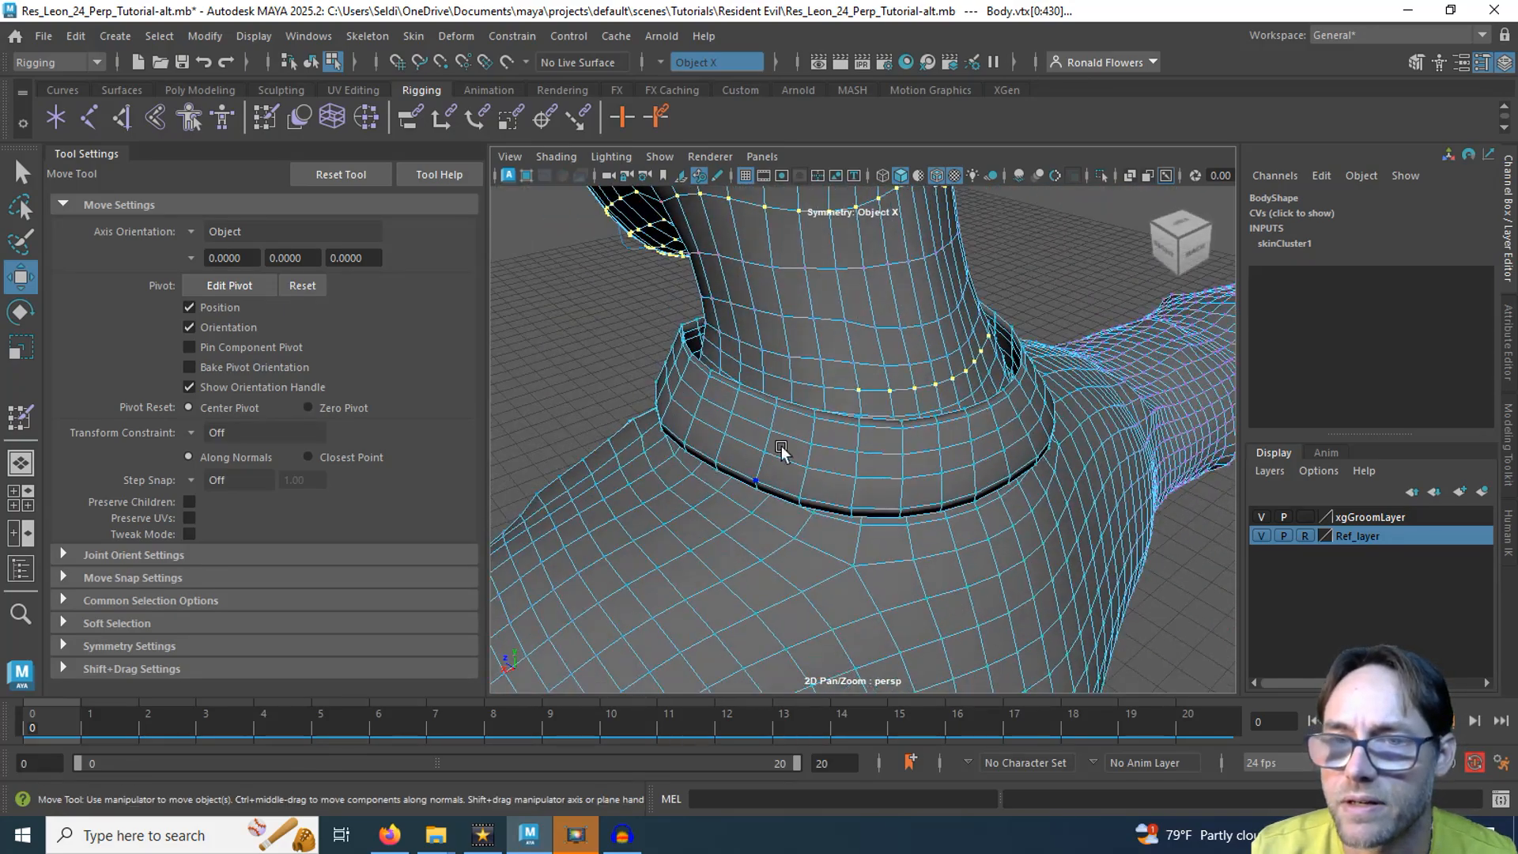
ctrl+click(866, 395)
Step: Mirror the selected head vertices' skin weights across YZ, positive to negative, using Closest point on surface and Closest joint
scroll(776, 425, down, 5)
alt+drag(543, 433, 939, 398)
scroll(941, 396, down, 5)
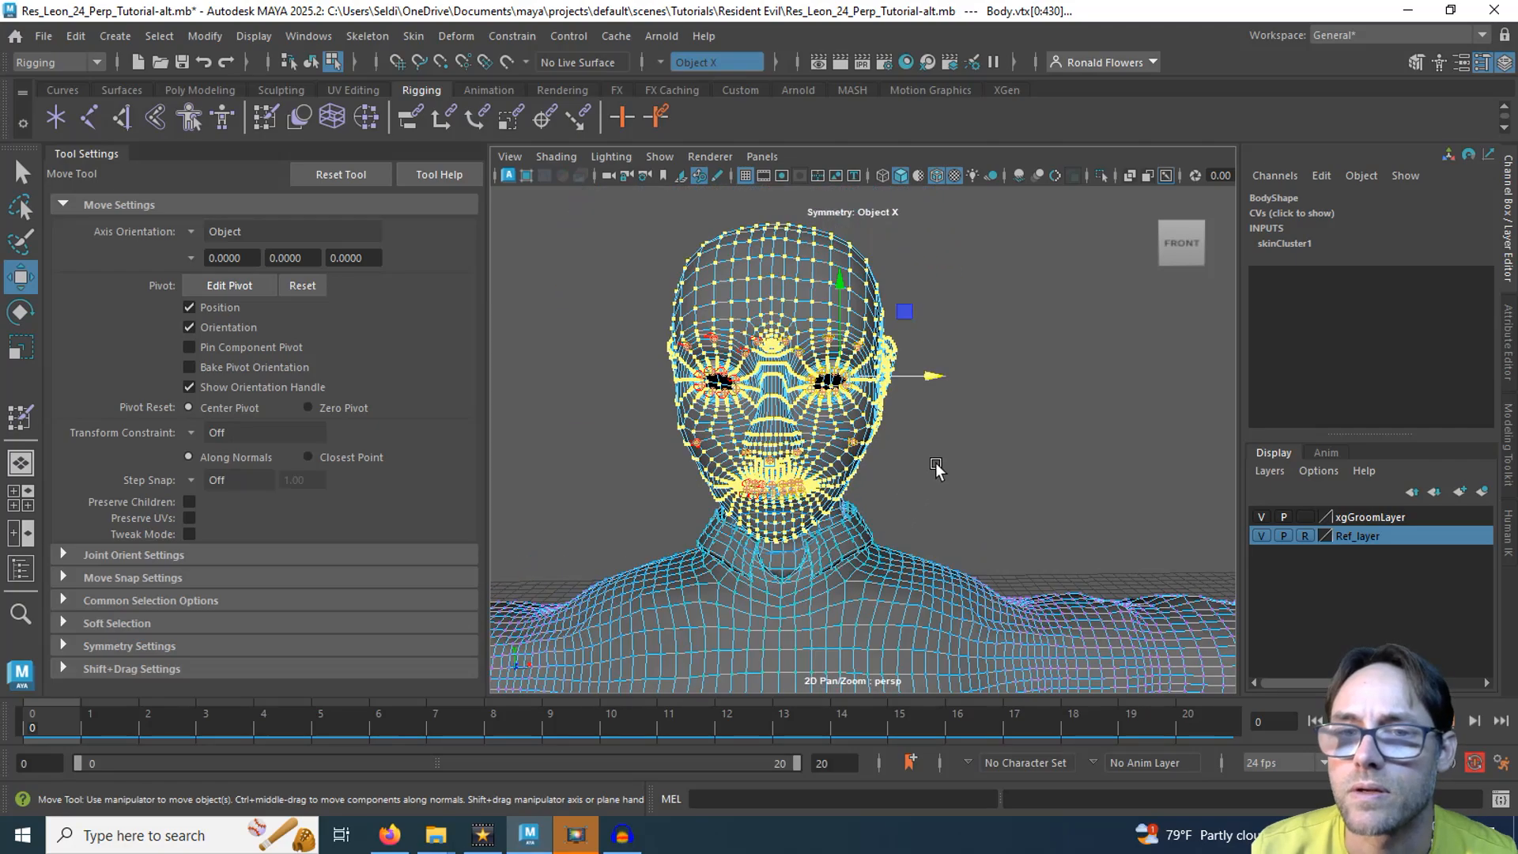
alt+drag(887, 512, 897, 426)
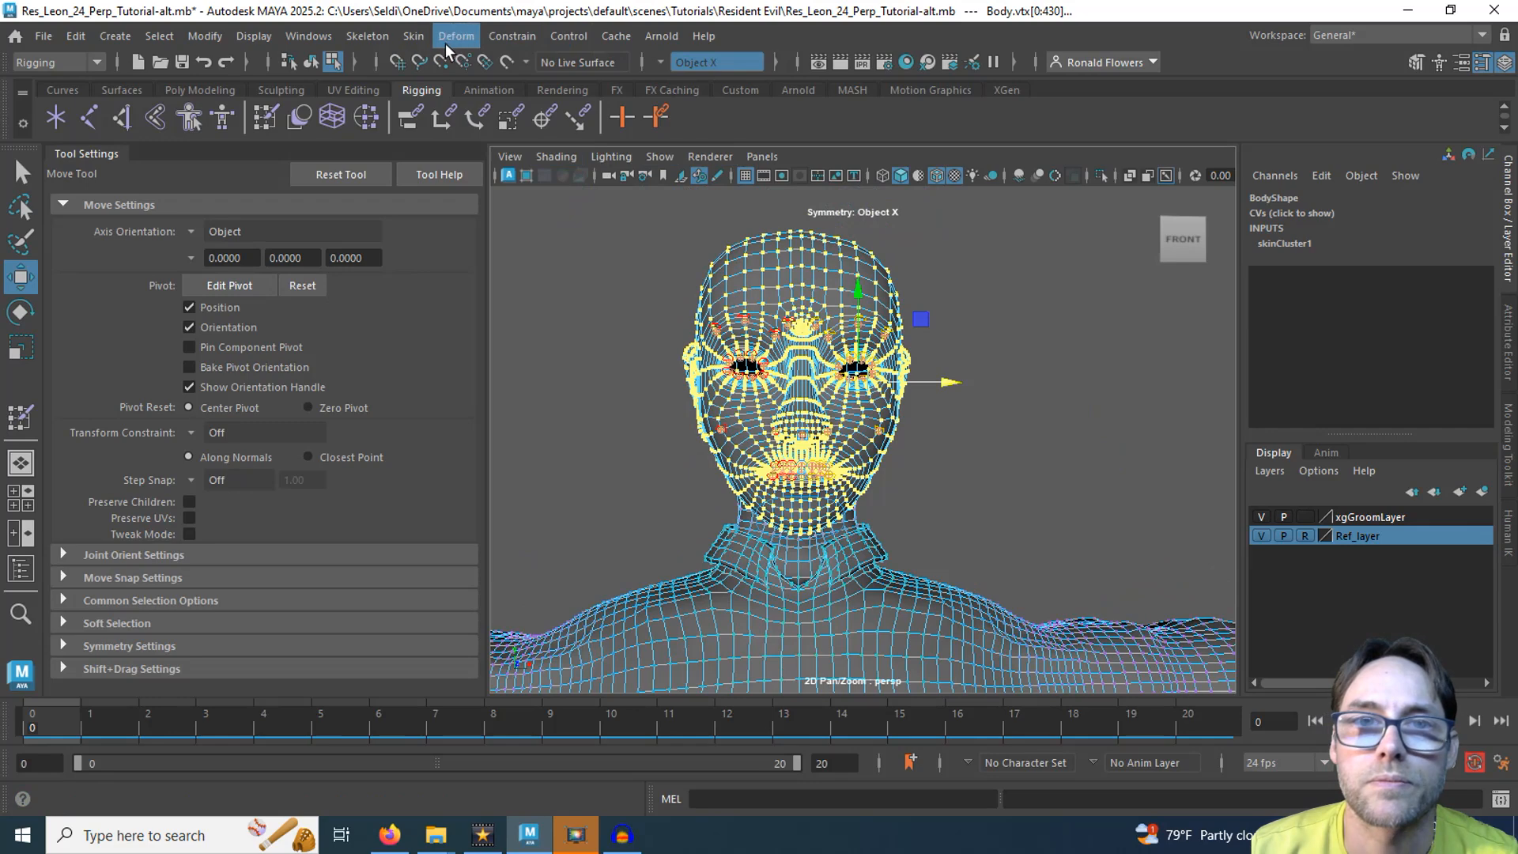
click(412, 35)
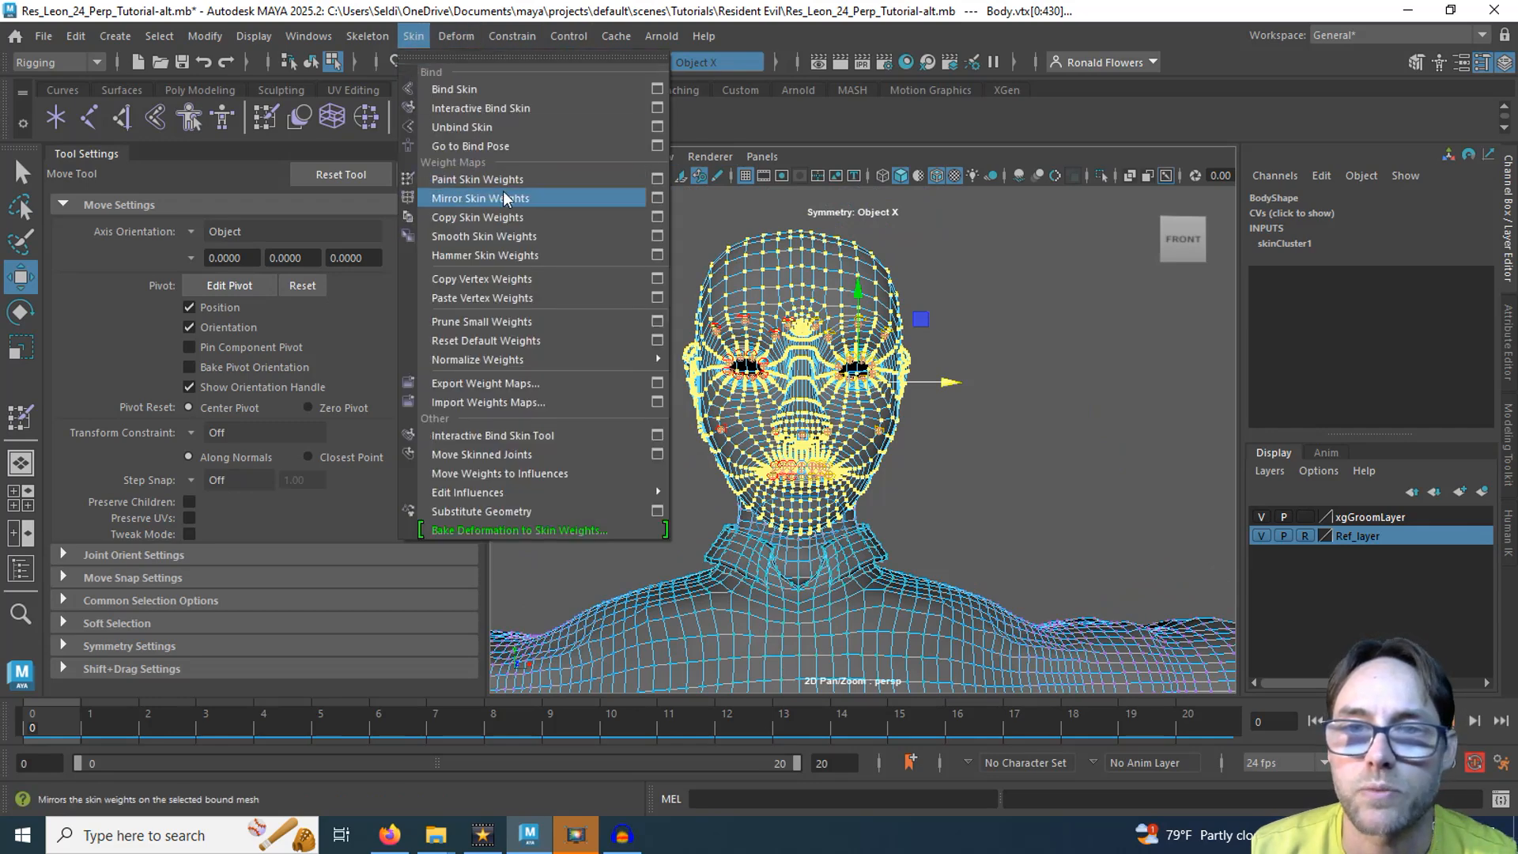
click(657, 198)
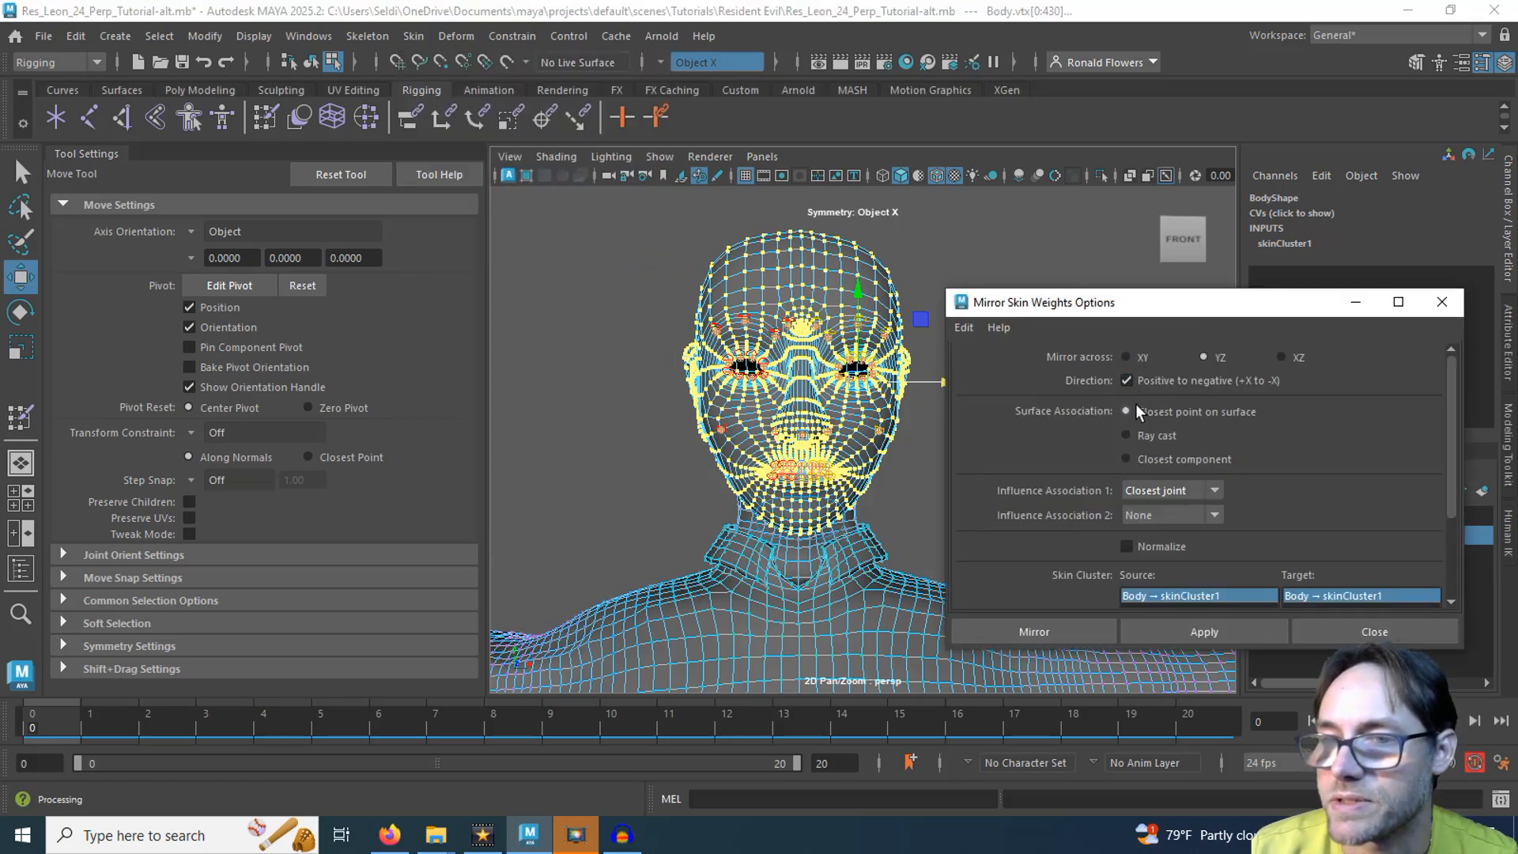
click(1042, 630)
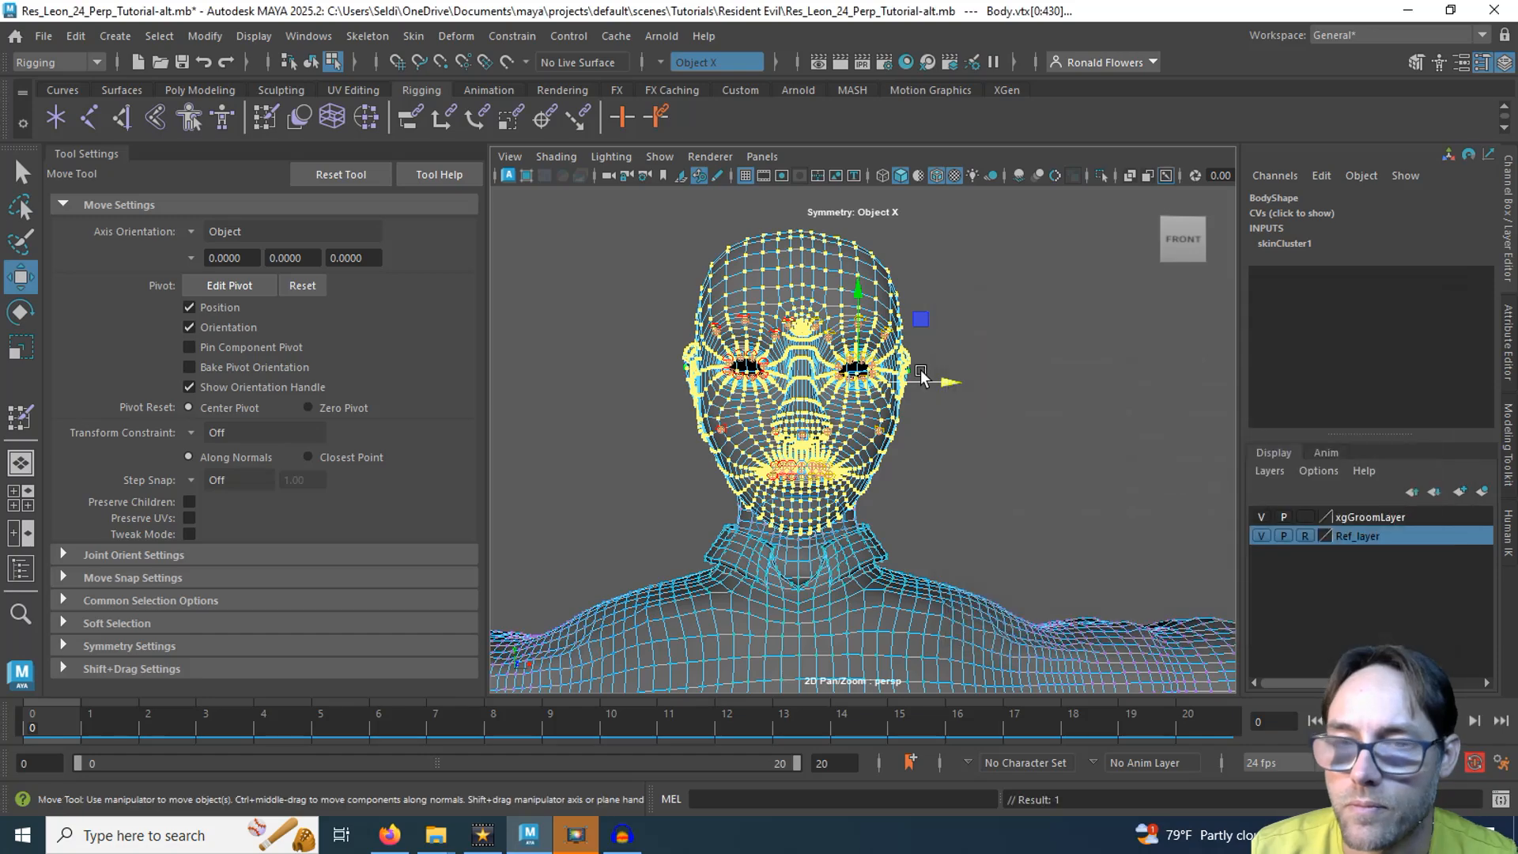
Step: Clear the vertex selection and return to object selection with the mouth area in view
click(936, 449)
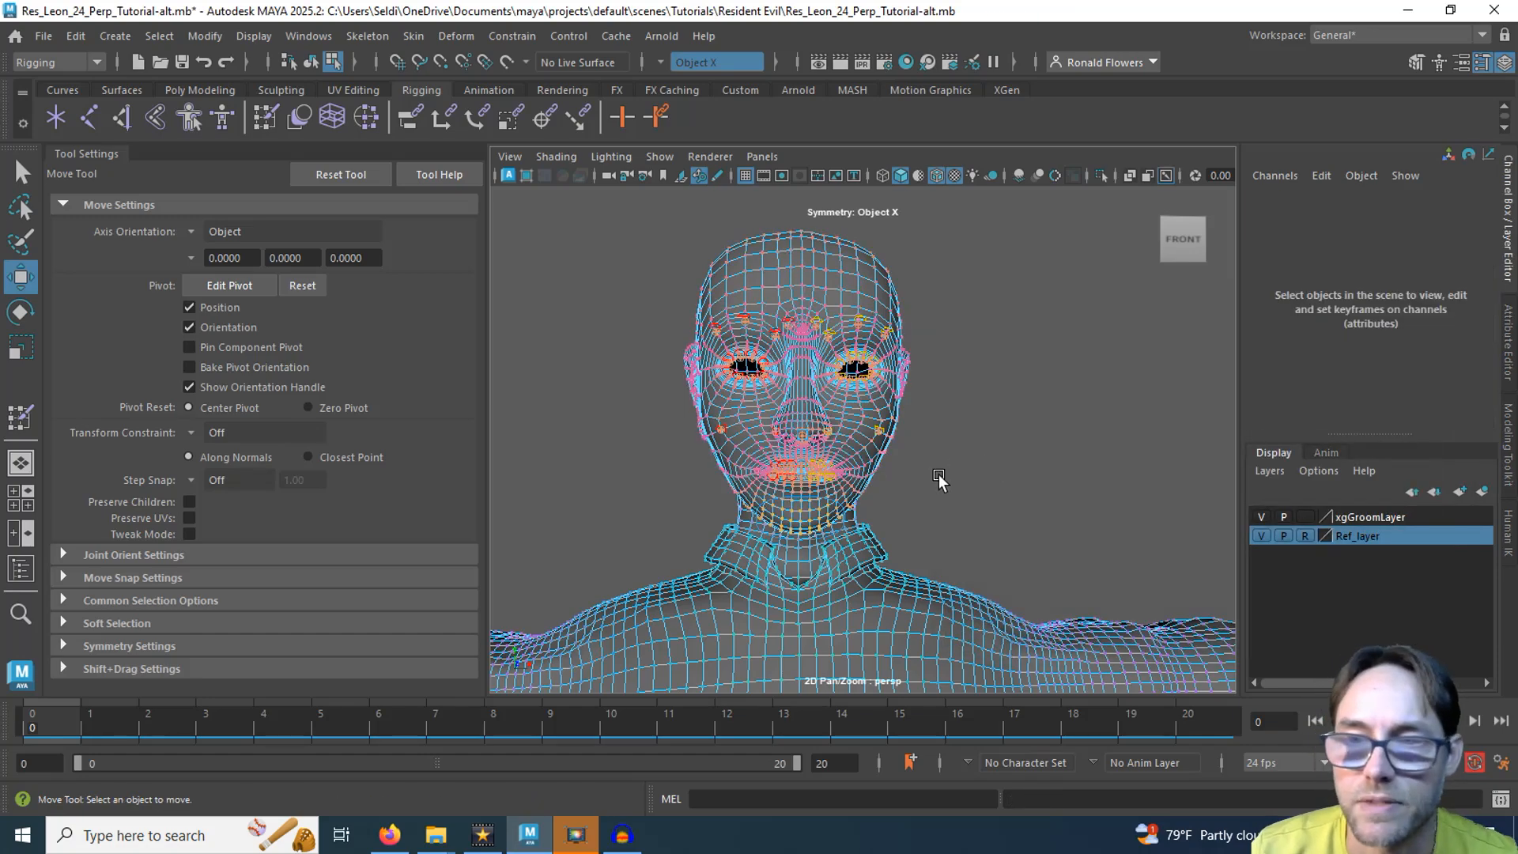
scroll(952, 498, up, 5)
scroll(955, 502, down, 3)
scroll(1020, 498, down, 2)
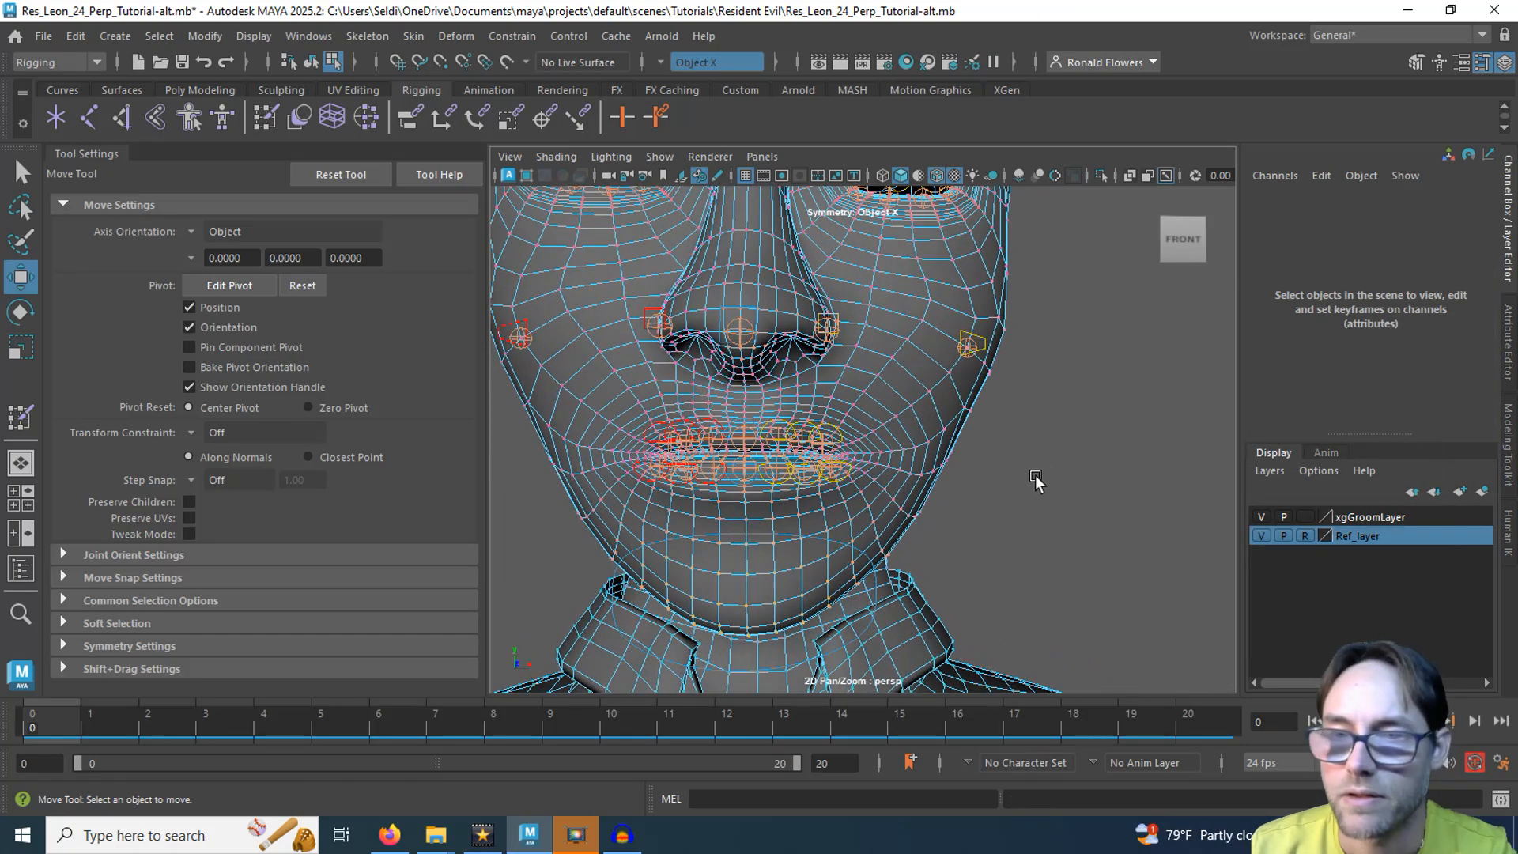
key(F8)
click(1040, 398)
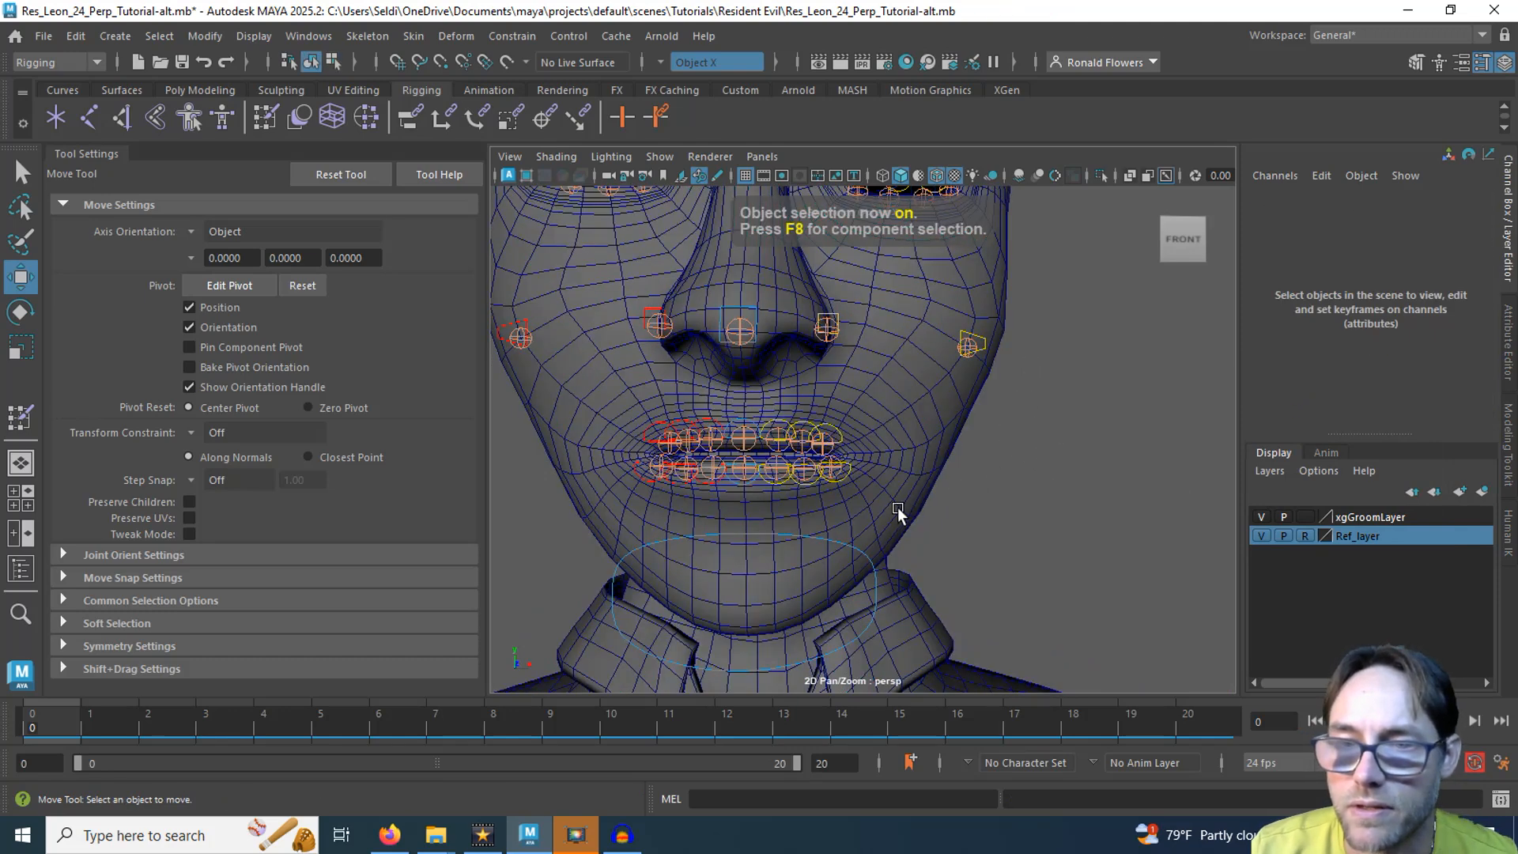
Step: Test the mirrored lip weights by moving L_Lip_Lower3_CTRL, C_Lip_Lower_CTRL and R_Lip_Lower2_CTRL downward along Y
click(845, 474)
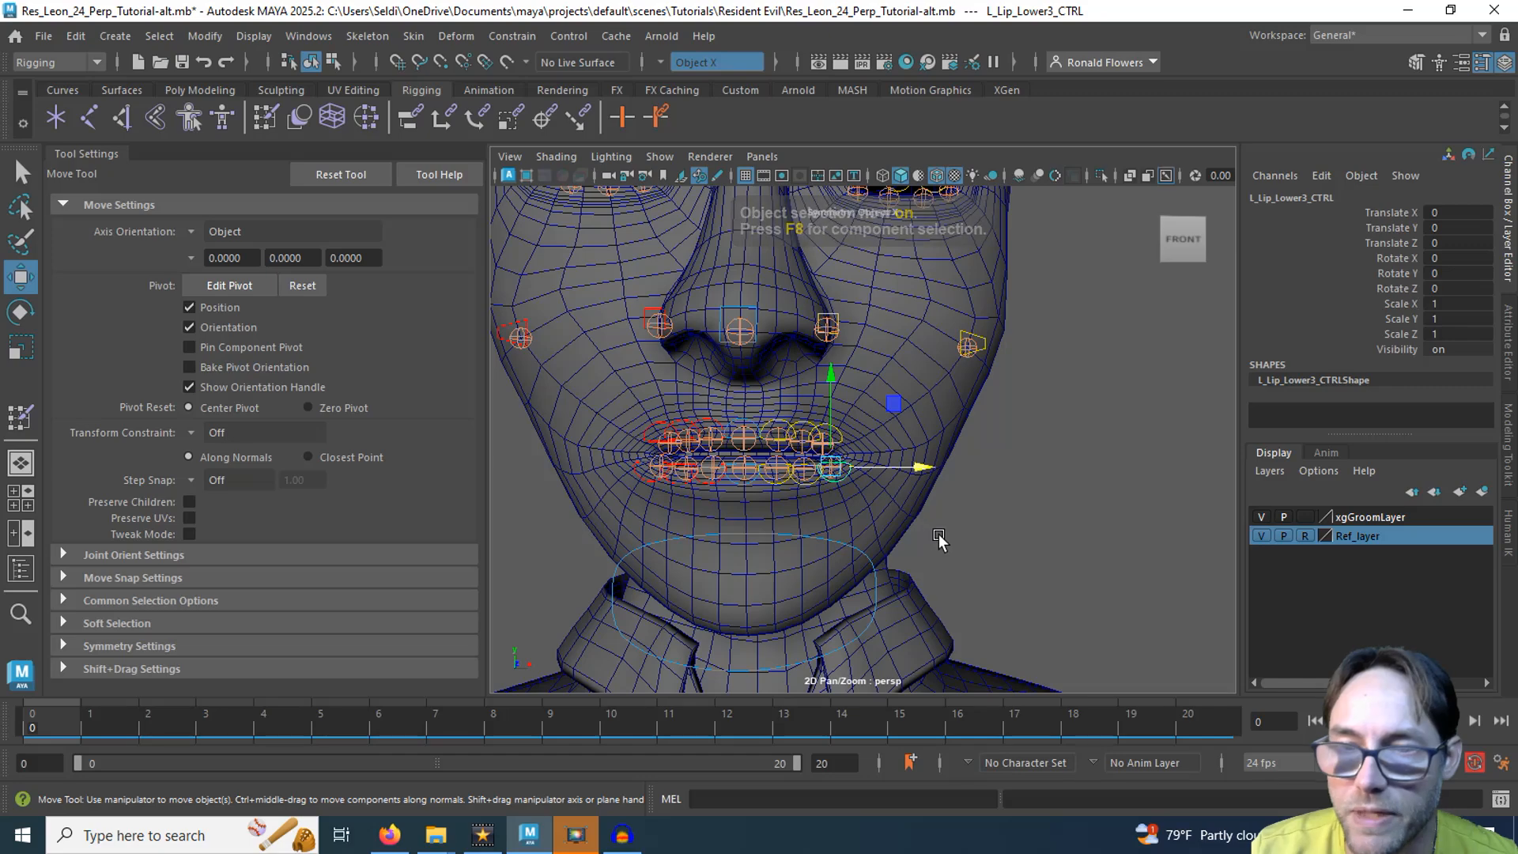
drag(833, 373, 951, 328)
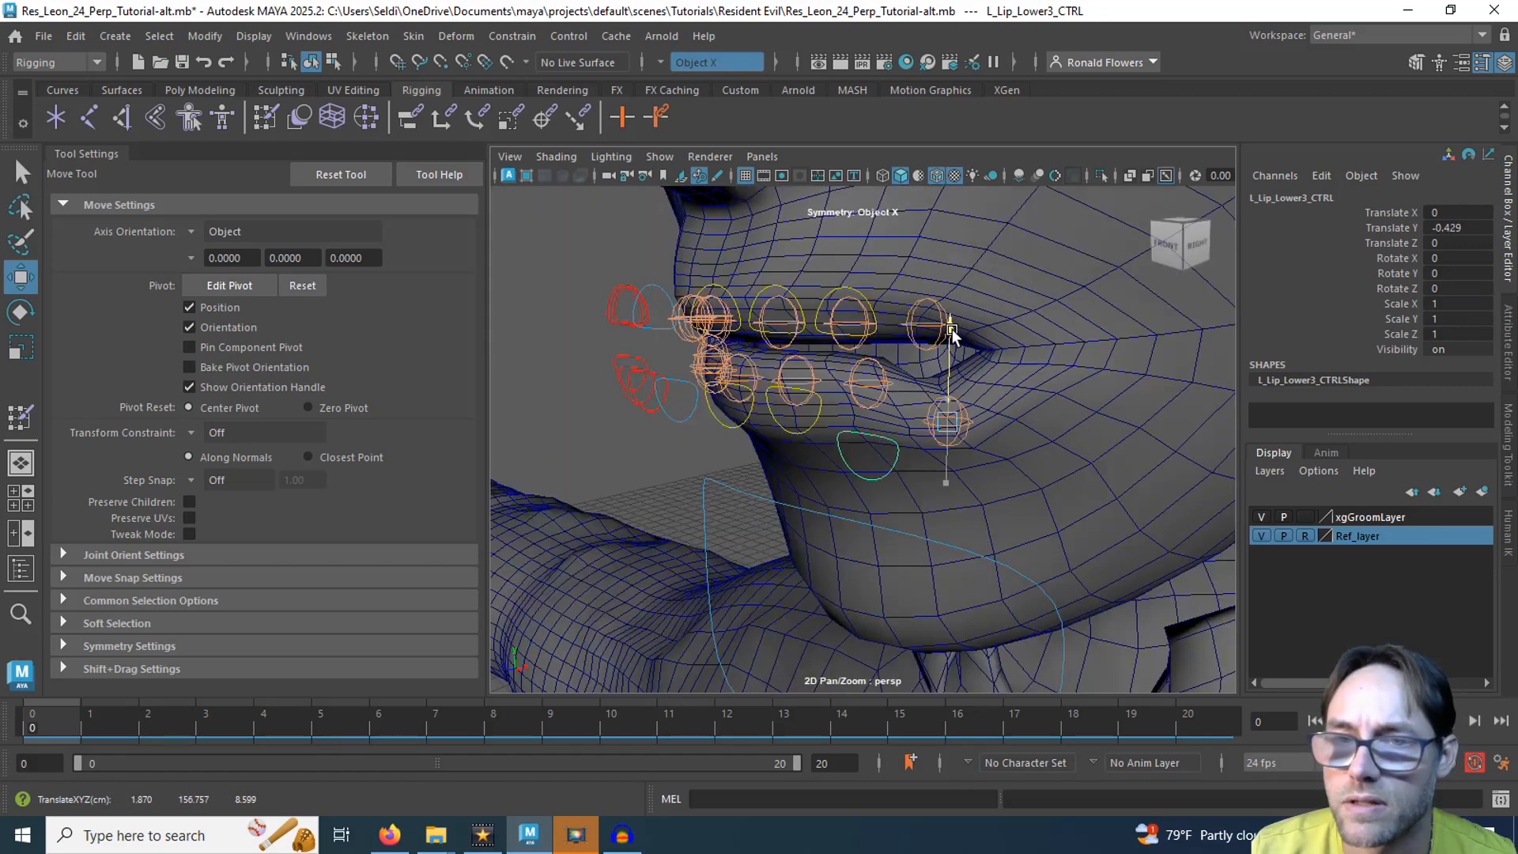
alt+drag(827, 459, 900, 498)
click(933, 476)
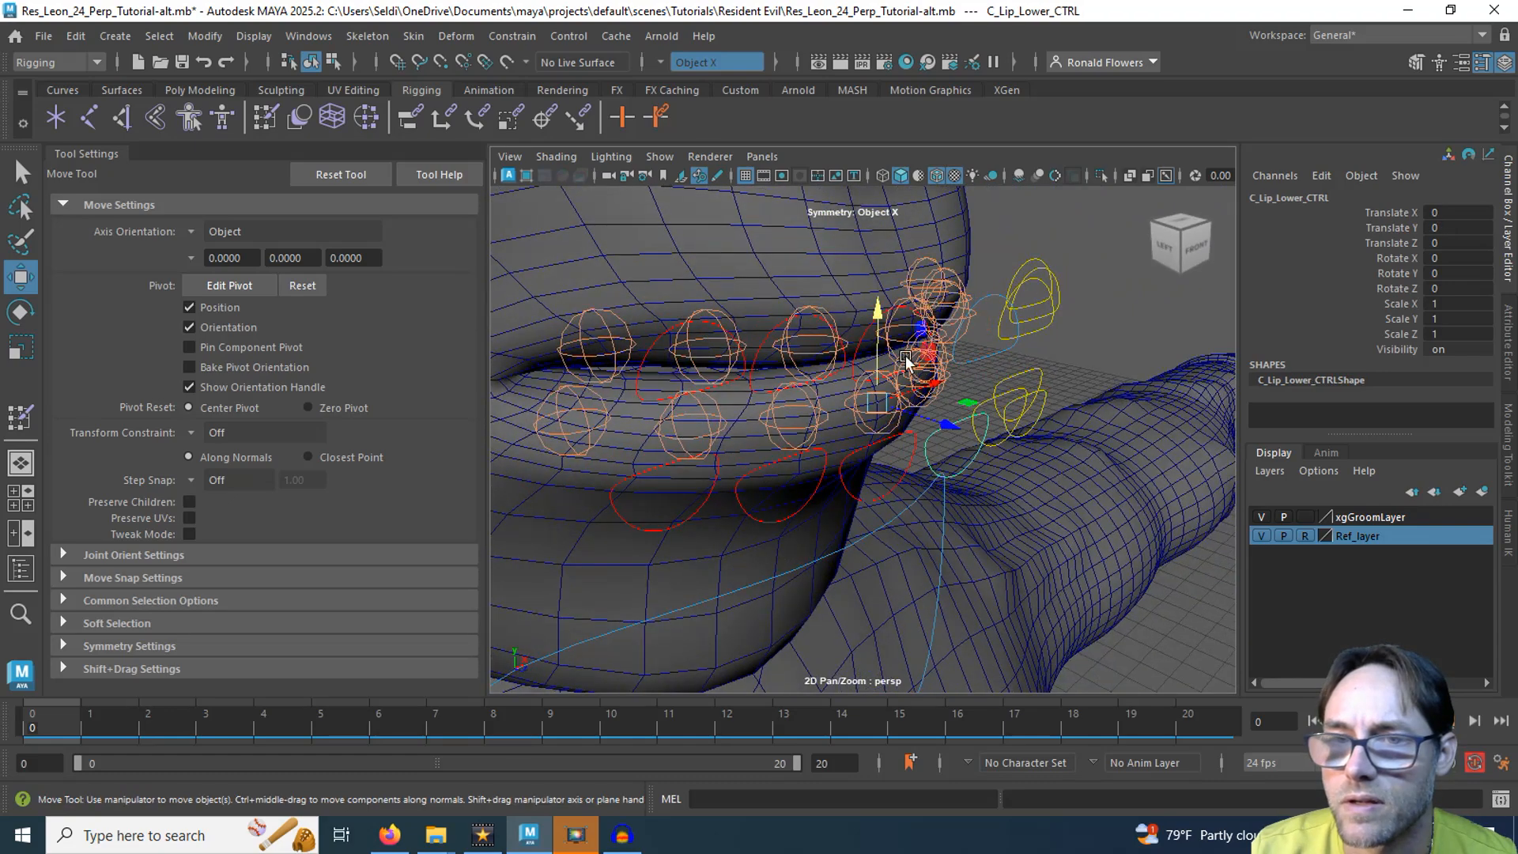
drag(877, 320, 841, 447)
click(753, 472)
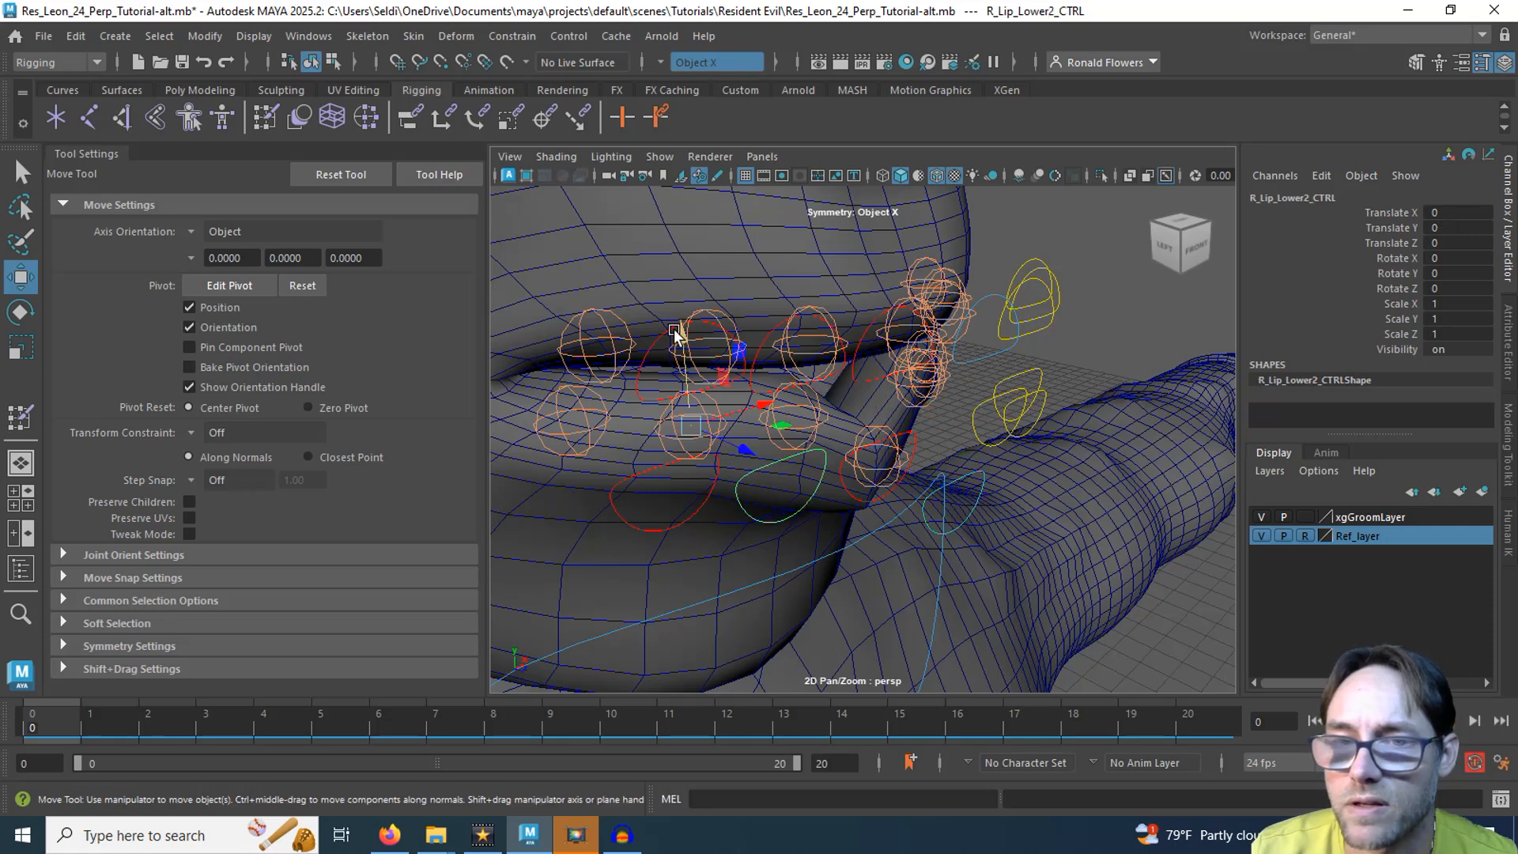
drag(686, 330, 692, 400)
scroll(901, 455, down, 5)
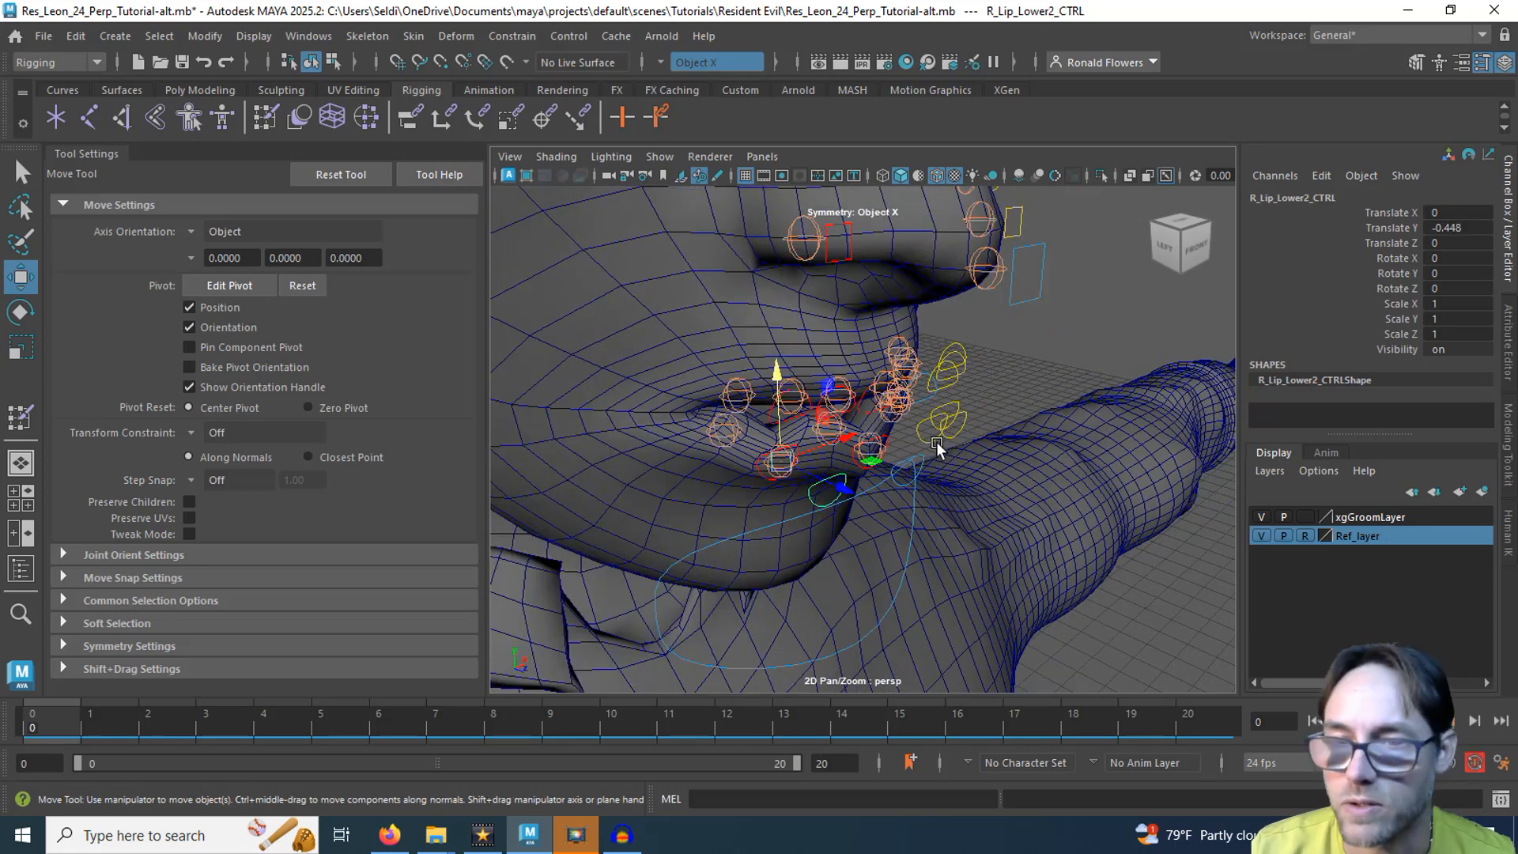
Step: Undo the test moves of the lower lip controls
key(ctrl+z)
key(ctrl+z)
key(ctrl+z)
key(ctrl+z)
key(ctrl+z)
key(ctrl+z)
key(ctrl+z)
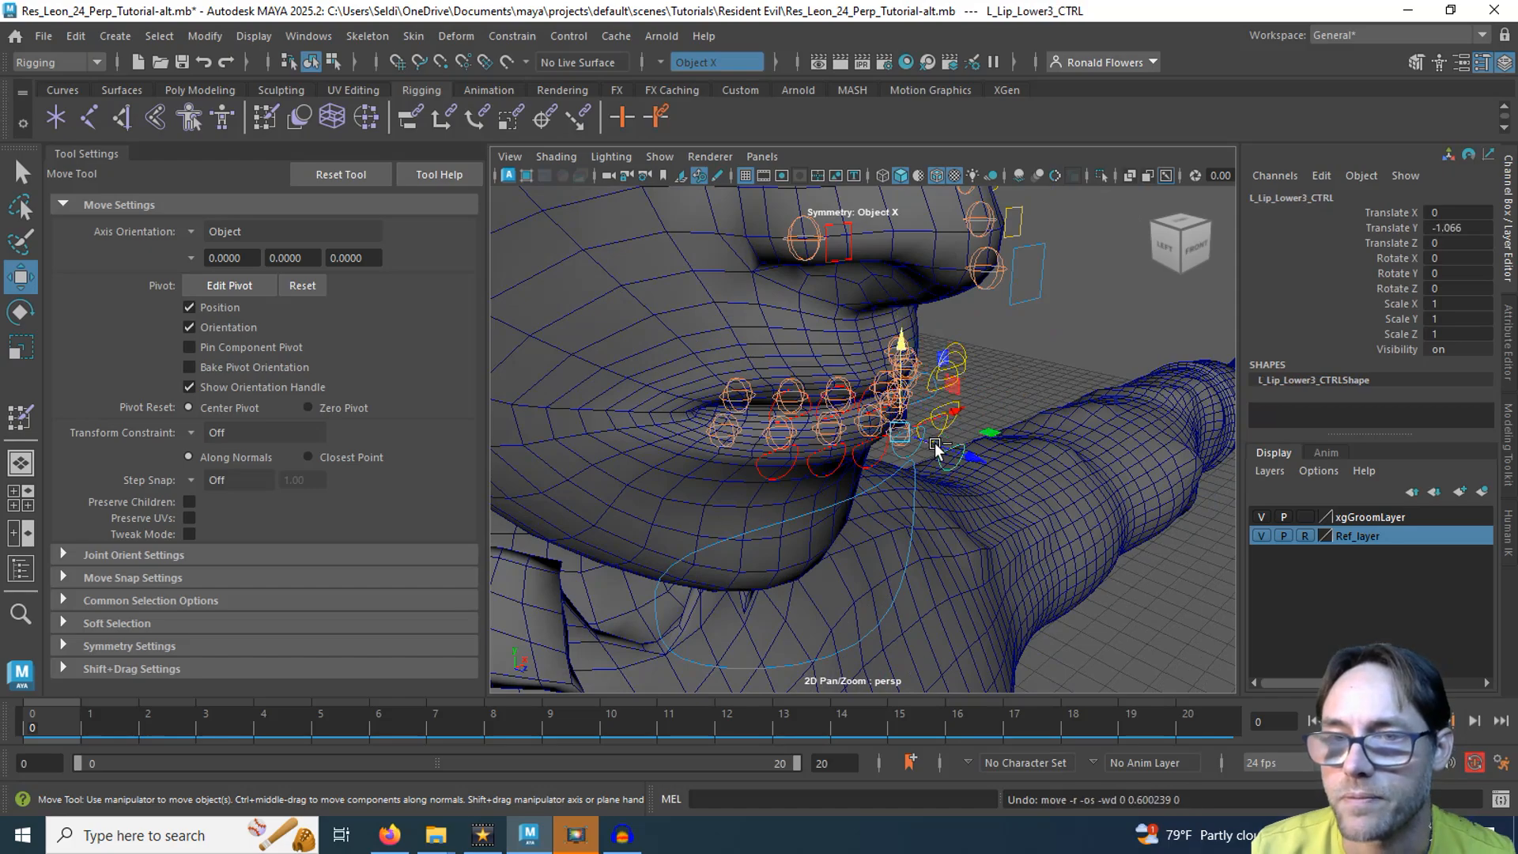
Step: Return to the front of the face, test C_Nose_CTRL by moving it along X, and undo the move
click(1194, 247)
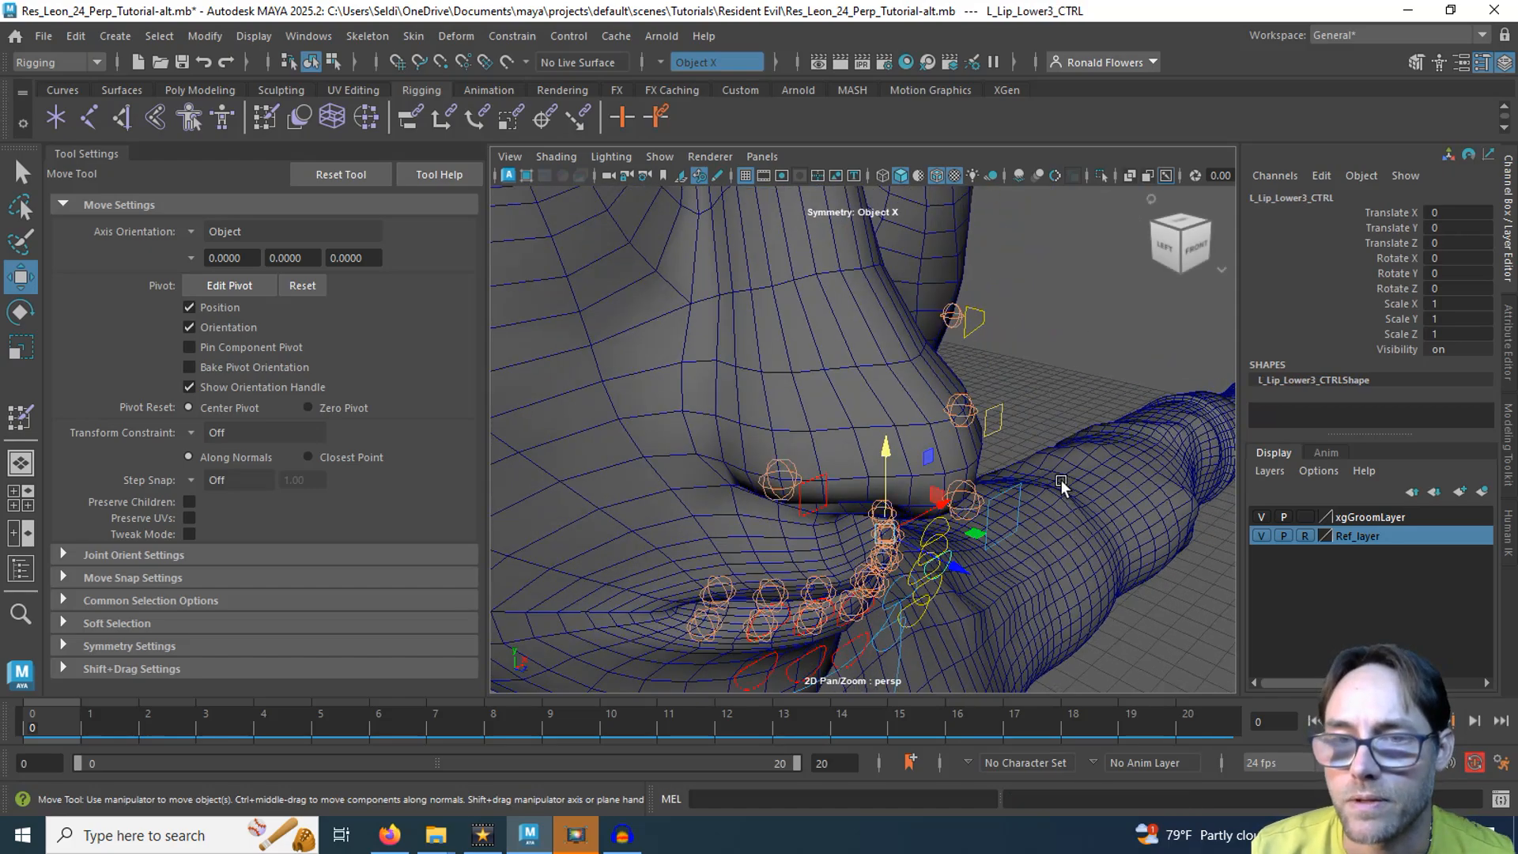
click(764, 439)
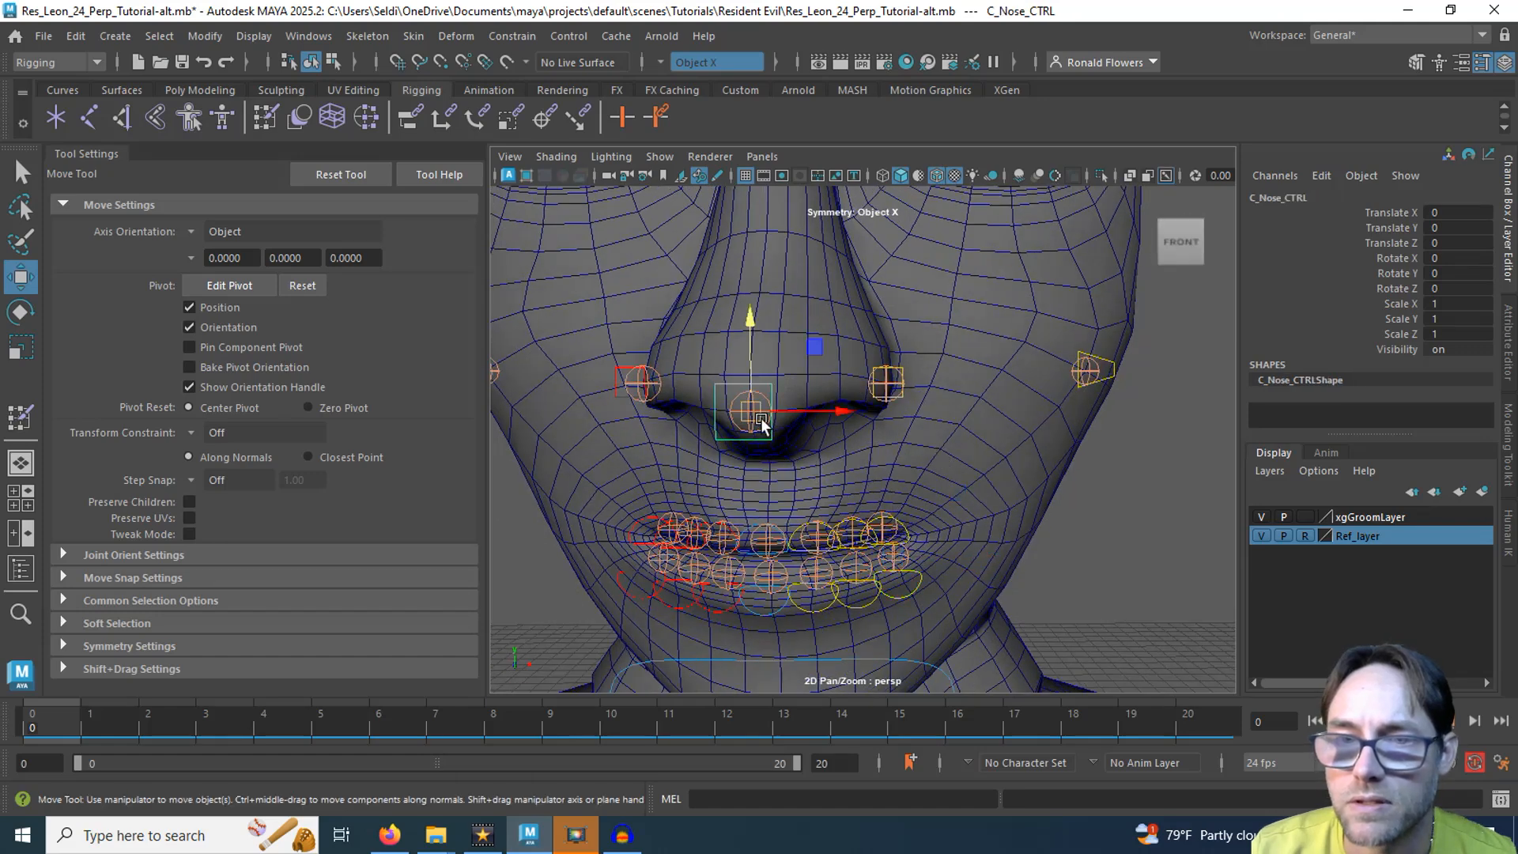
drag(808, 411, 898, 413)
key(ctrl+z)
Step: Test L_Nostril_CTRL and R_Nostril_CTRL by moving each along X and undoing each move
alt+drag(852, 481, 898, 478)
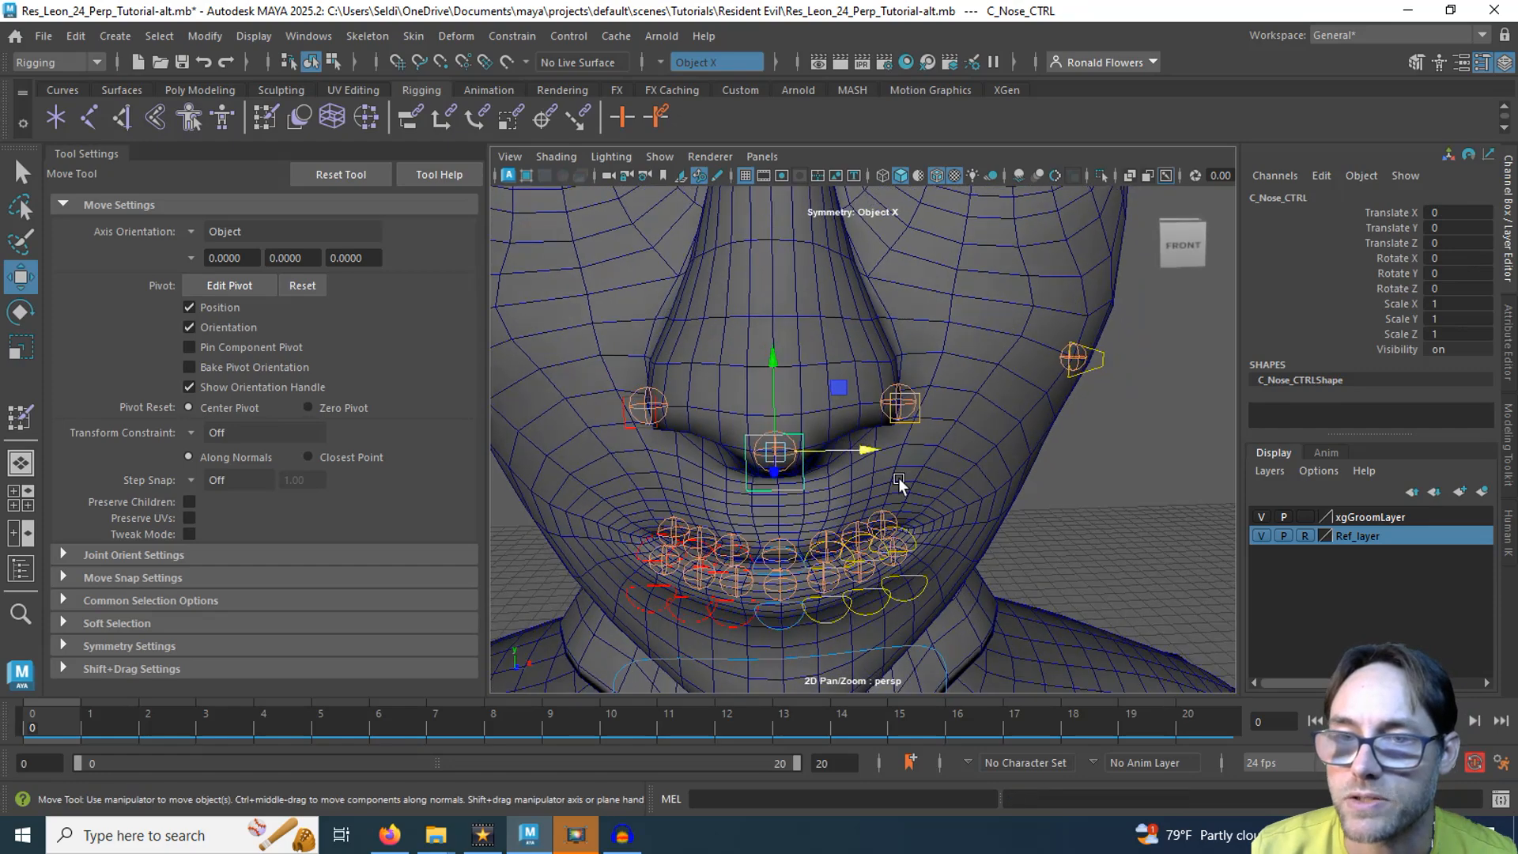
click(919, 419)
drag(973, 401, 1026, 398)
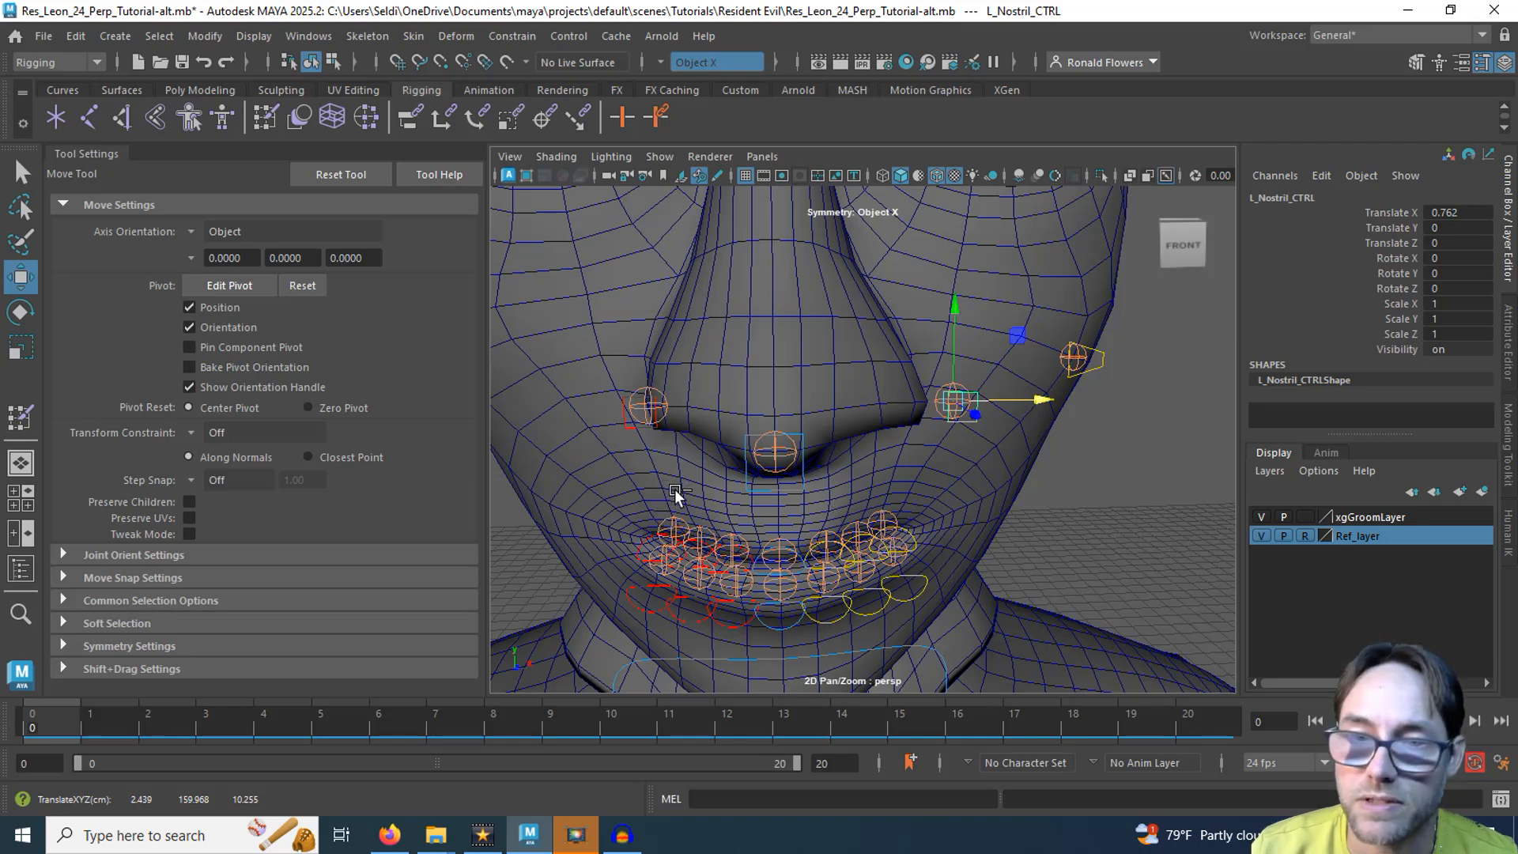
key(ctrl+z)
click(645, 409)
mouse_move(721, 407)
mouse_down()
mouse_move(648, 417)
mouse_move(772, 406)
mouse_move(637, 411)
mouse_move(731, 414)
mouse_up()
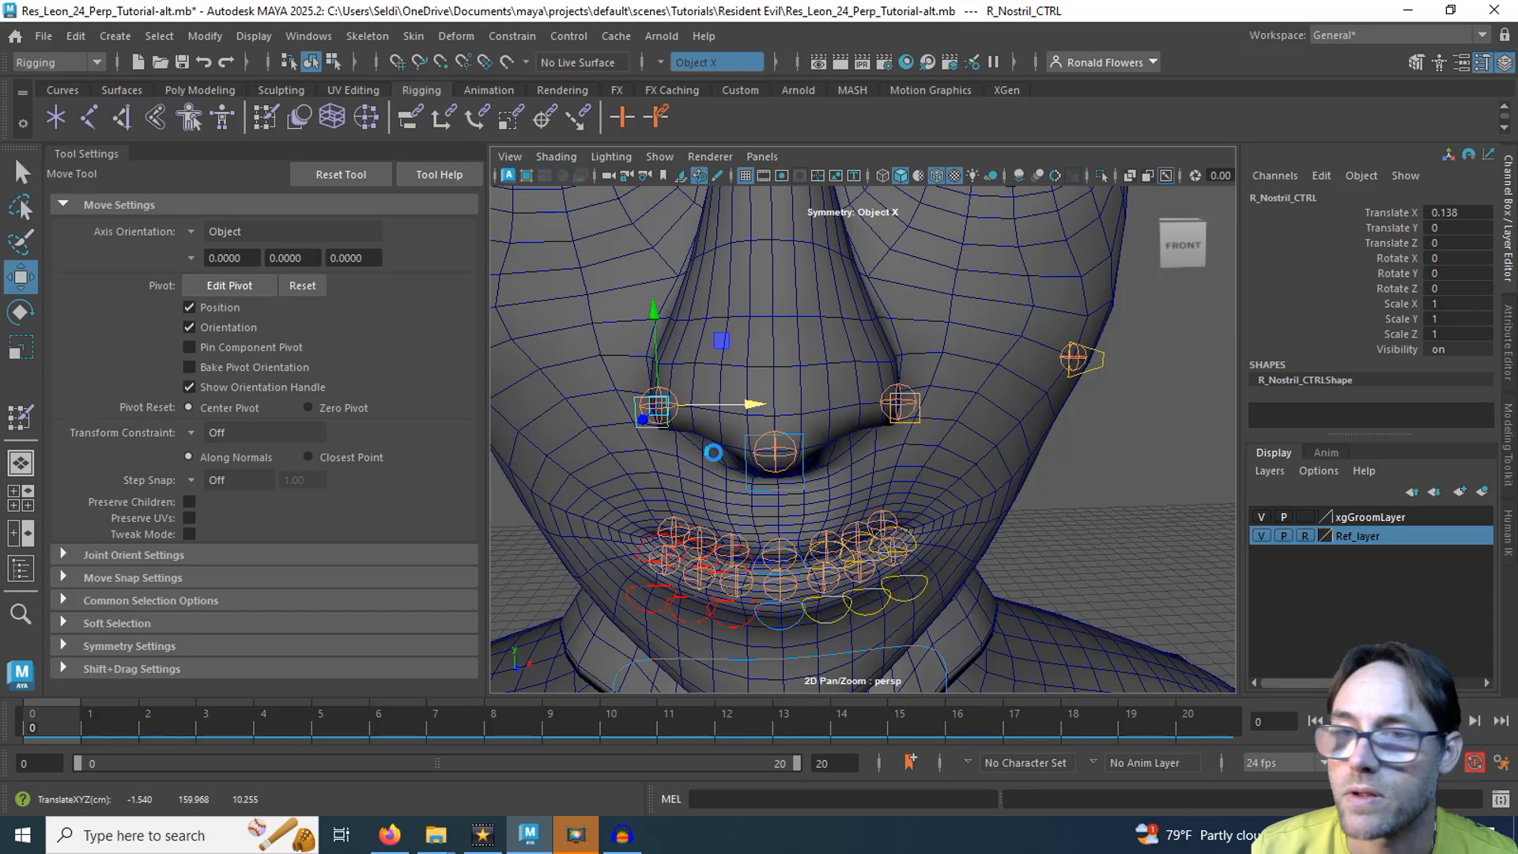
key(ctrl+z)
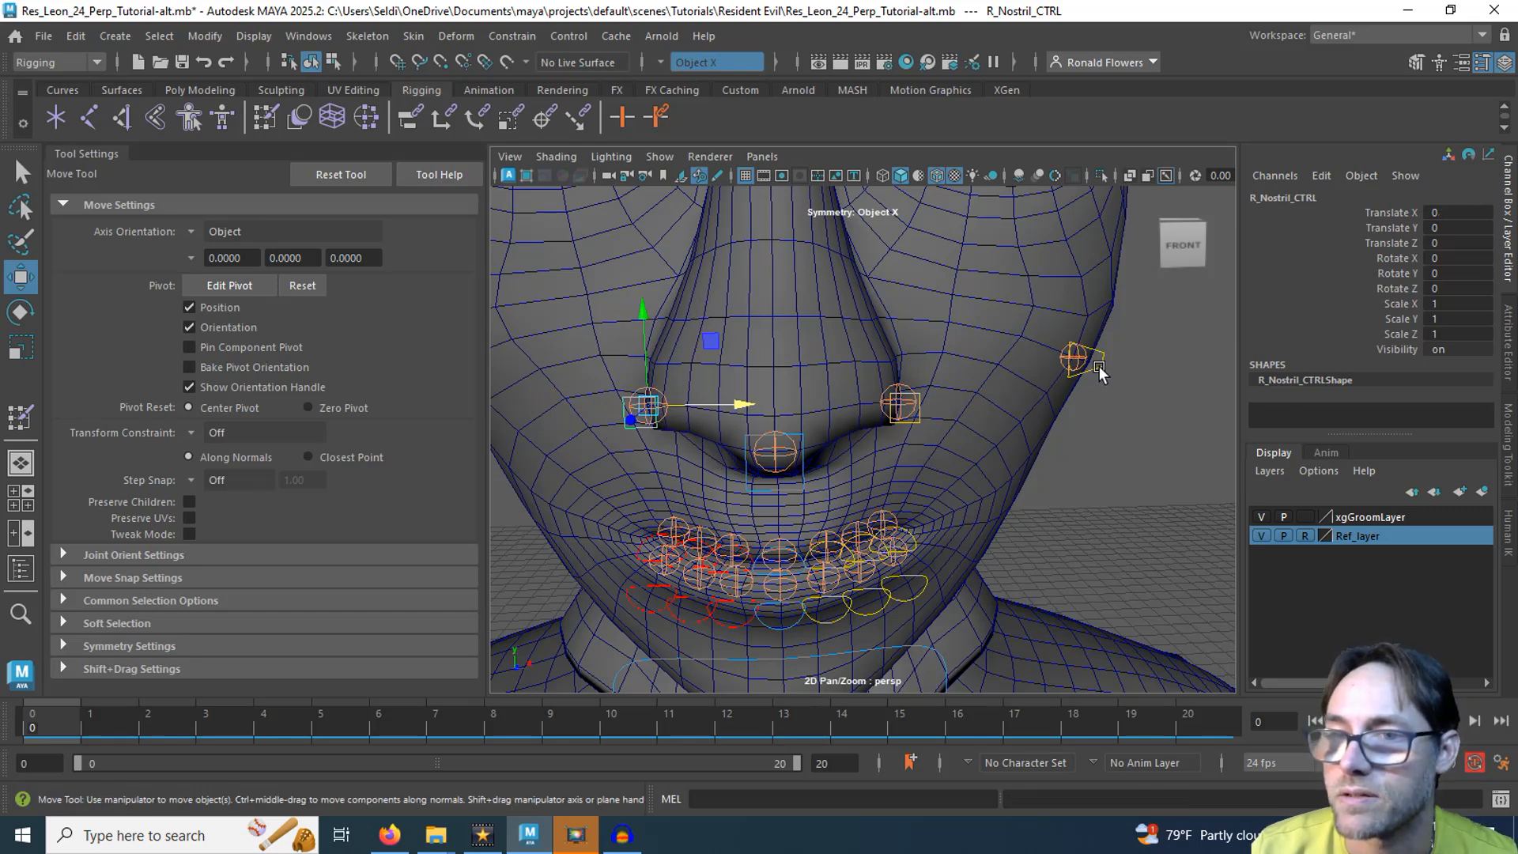
Step: Test L_Cheek_CTRL and R_Cheek_CTRL by moving each along X, undo the moves, and clear the selection
click(1100, 367)
drag(1140, 356, 1209, 357)
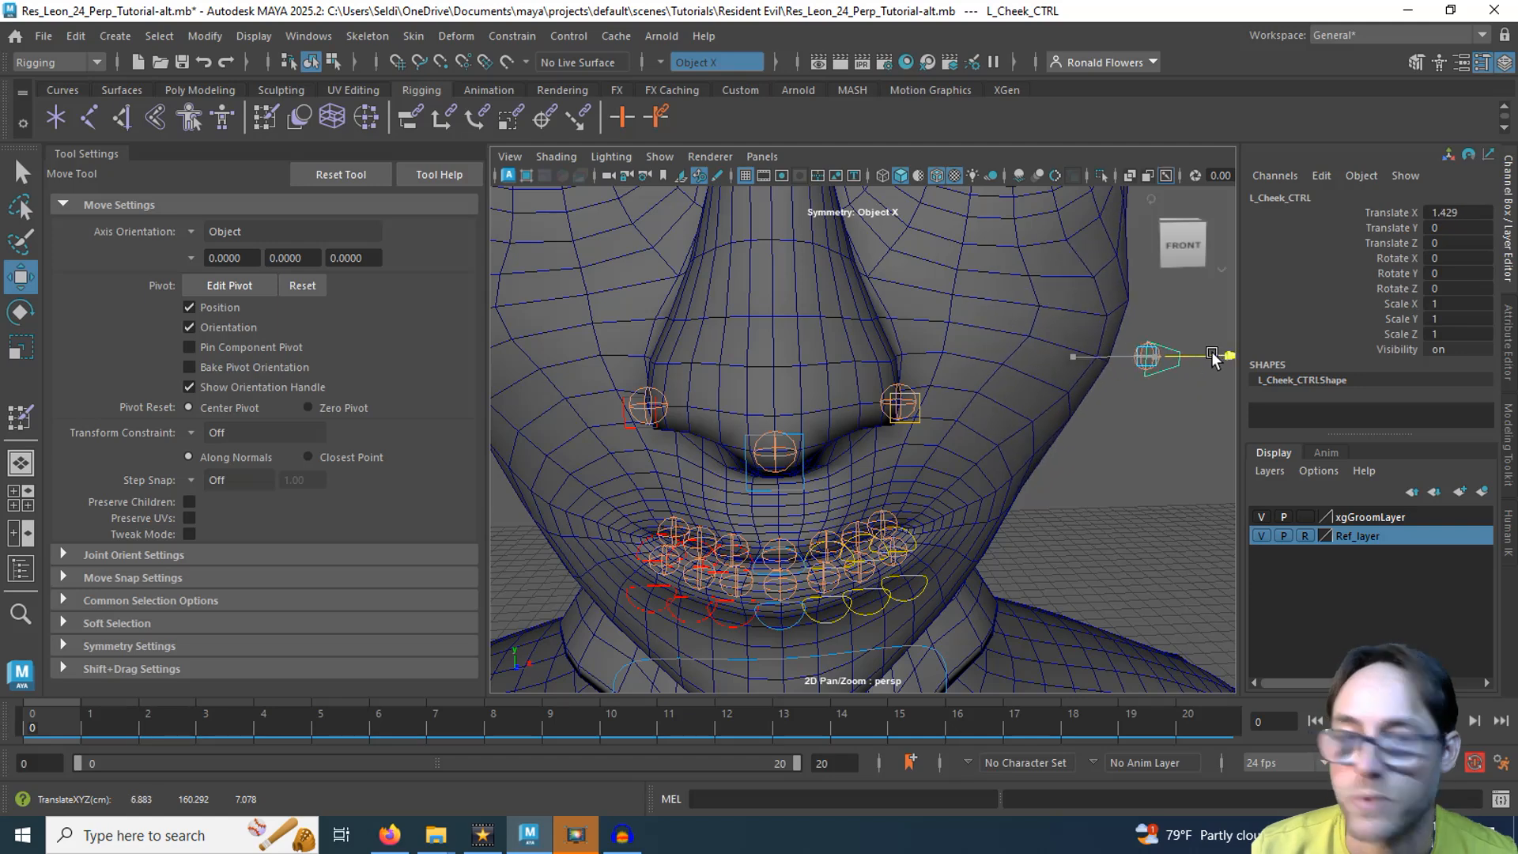
key(ctrl+z)
alt+drag(918, 486, 704, 468)
click(733, 401)
key(ctrl+z)
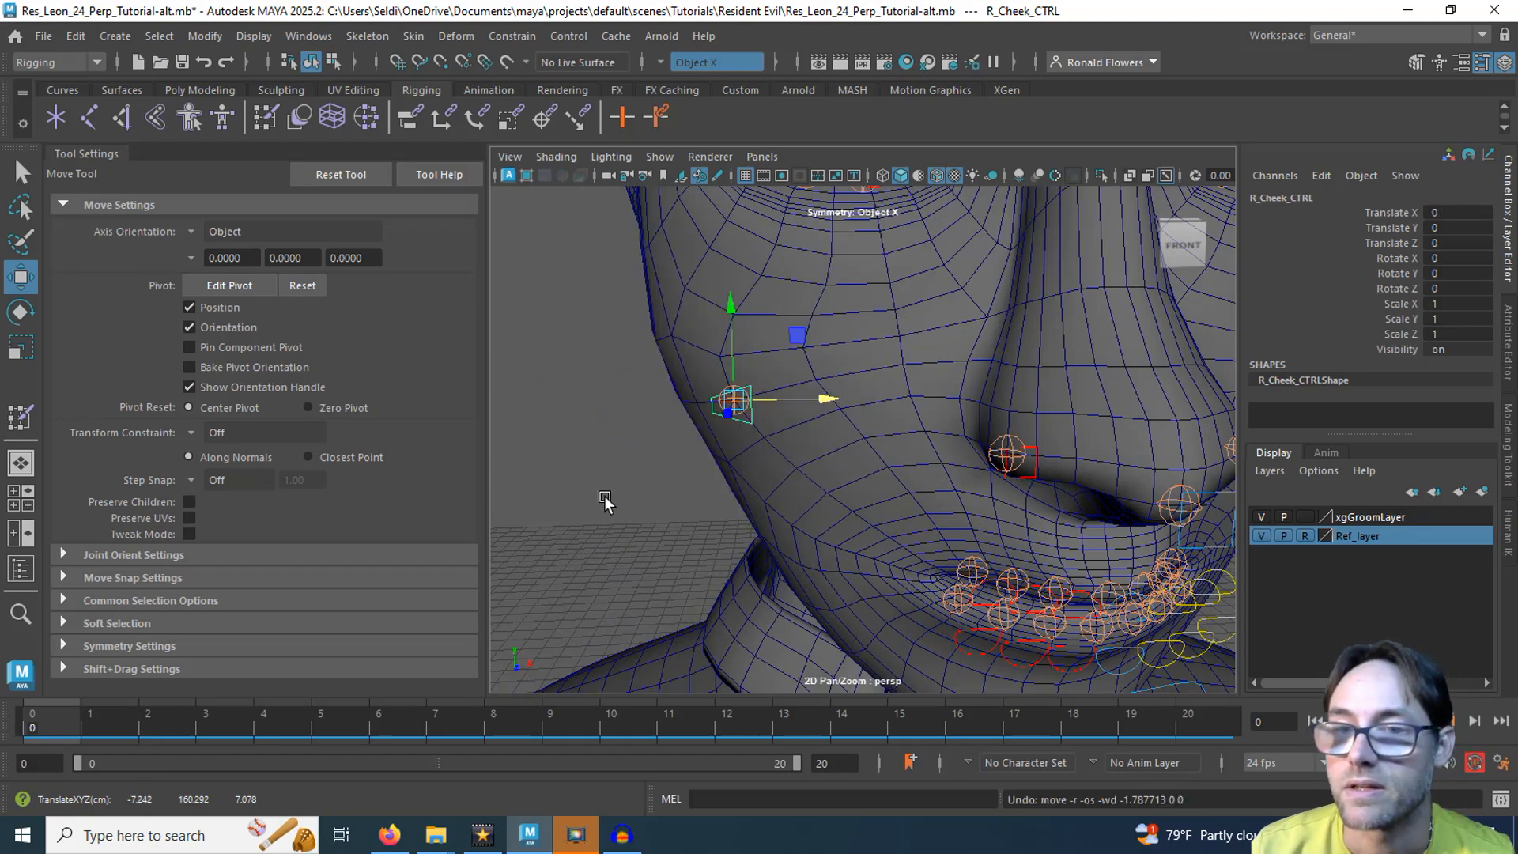
click(605, 497)
scroll(683, 484, down, 5)
alt+drag(806, 484, 726, 475)
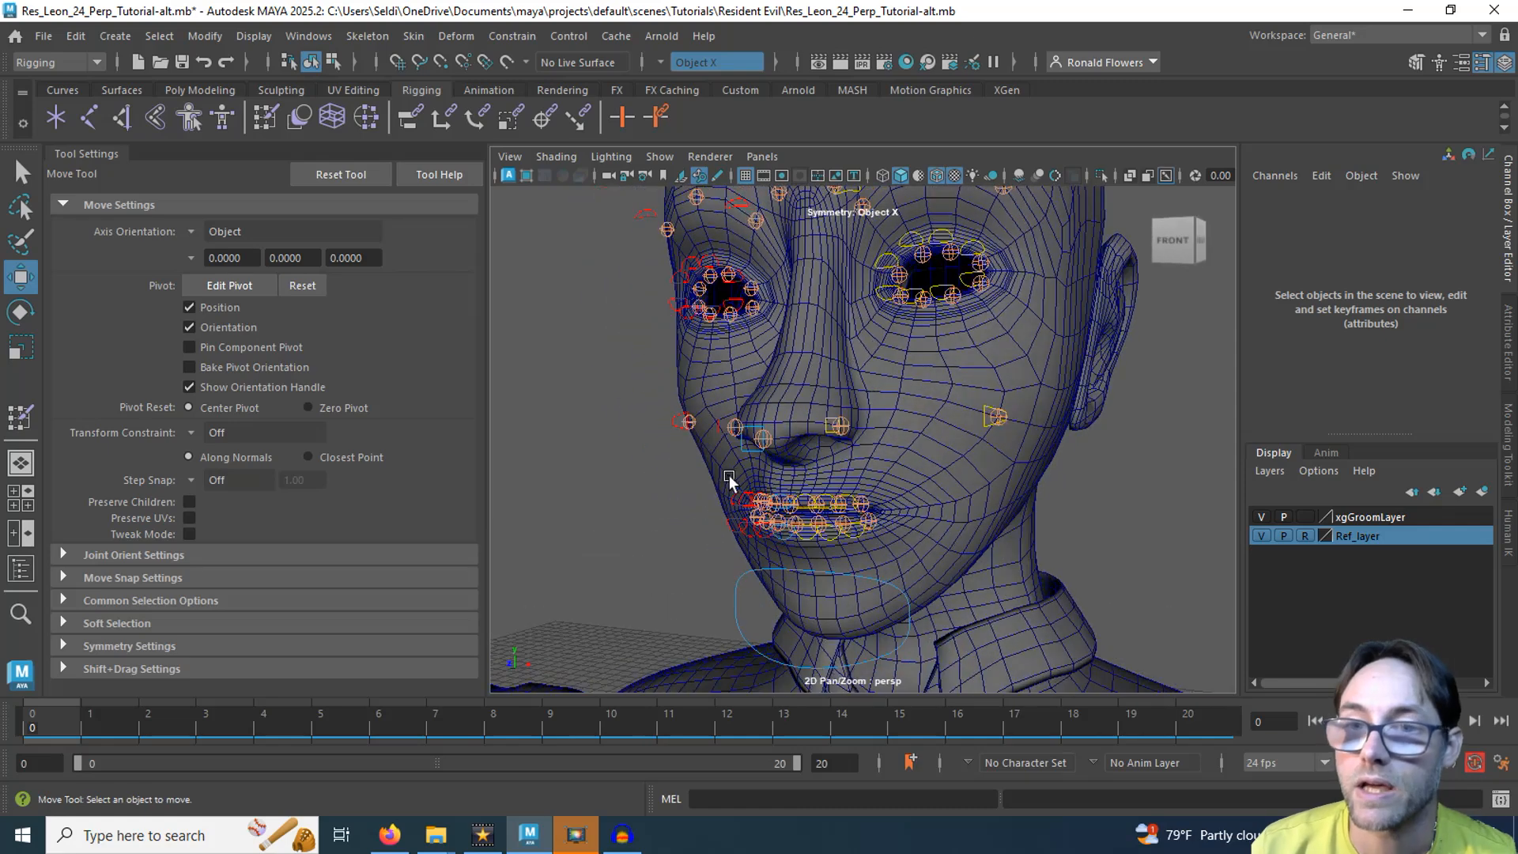
alt+middle_drag(726, 474, 741, 514)
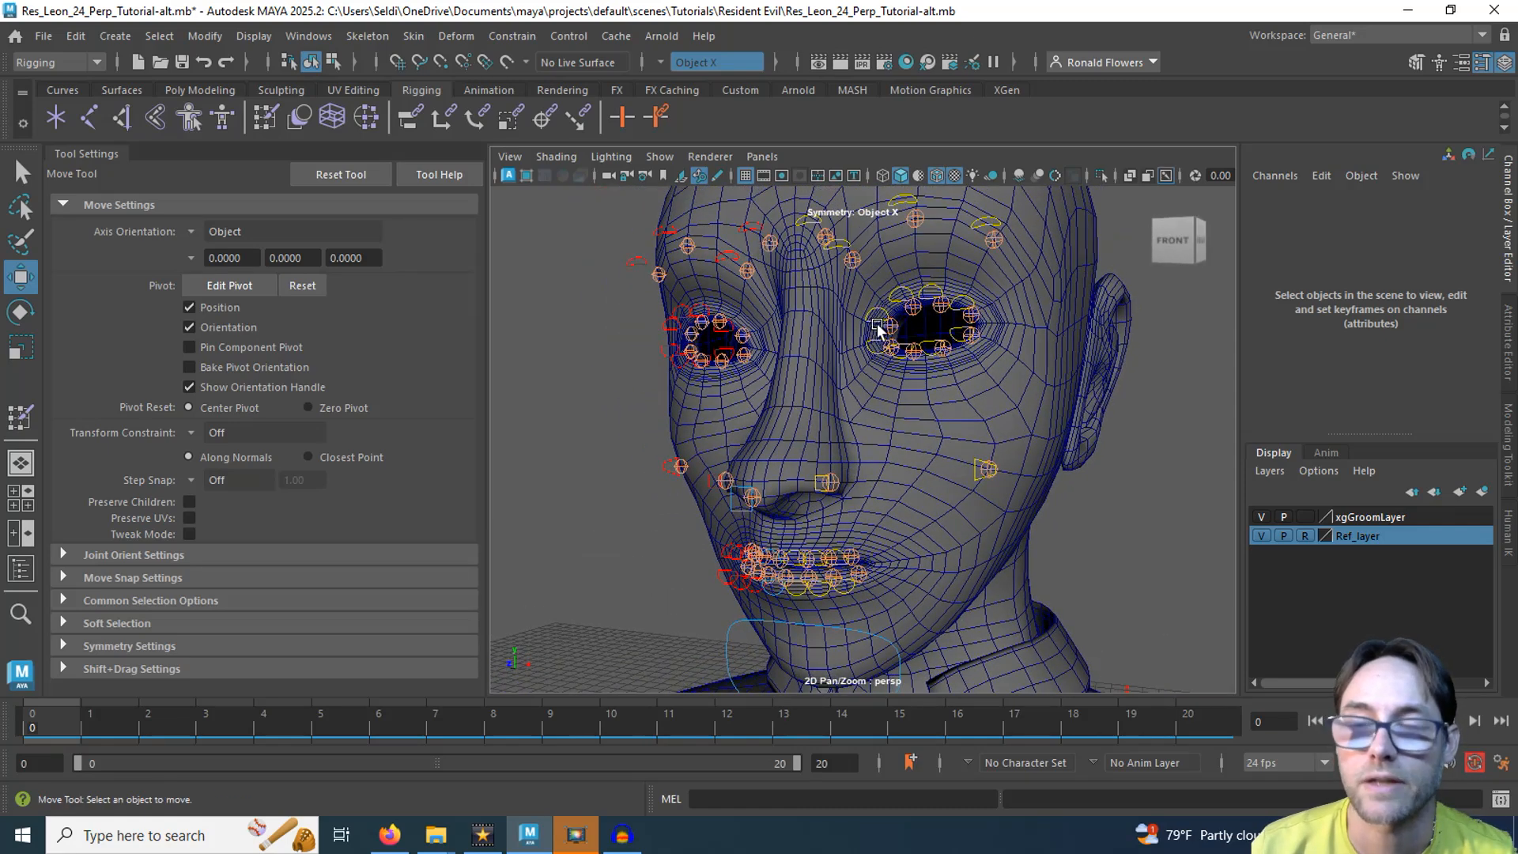